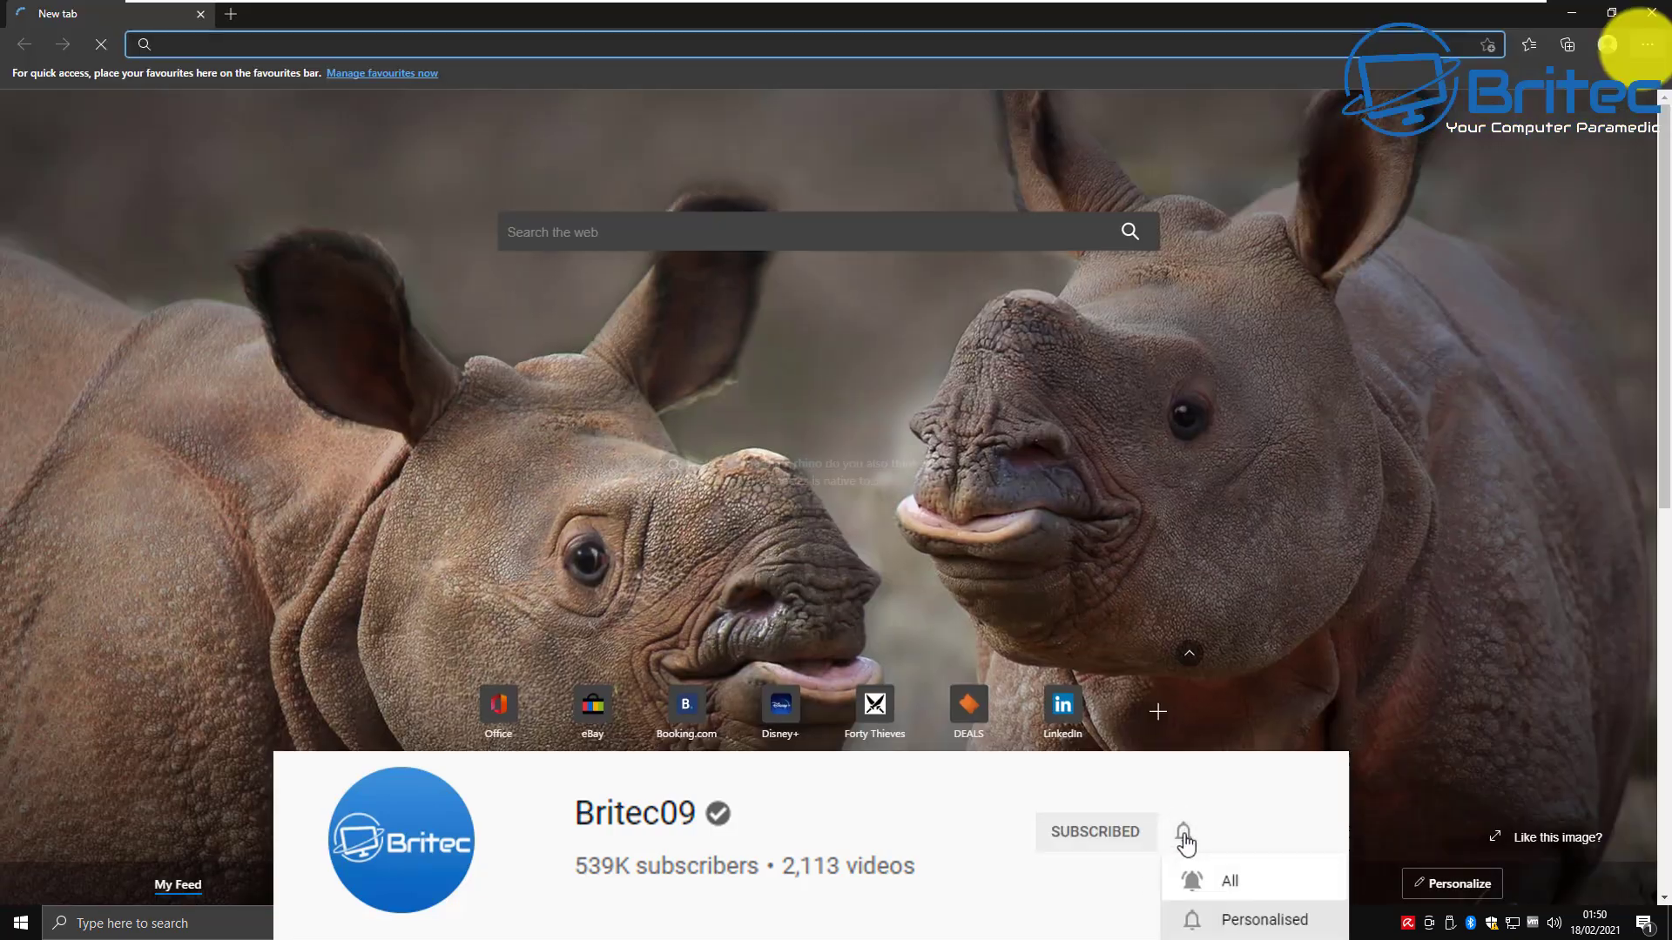
Export the browser favourites to the Documents folder as favourites_18_02_2021.html
click(1647, 45)
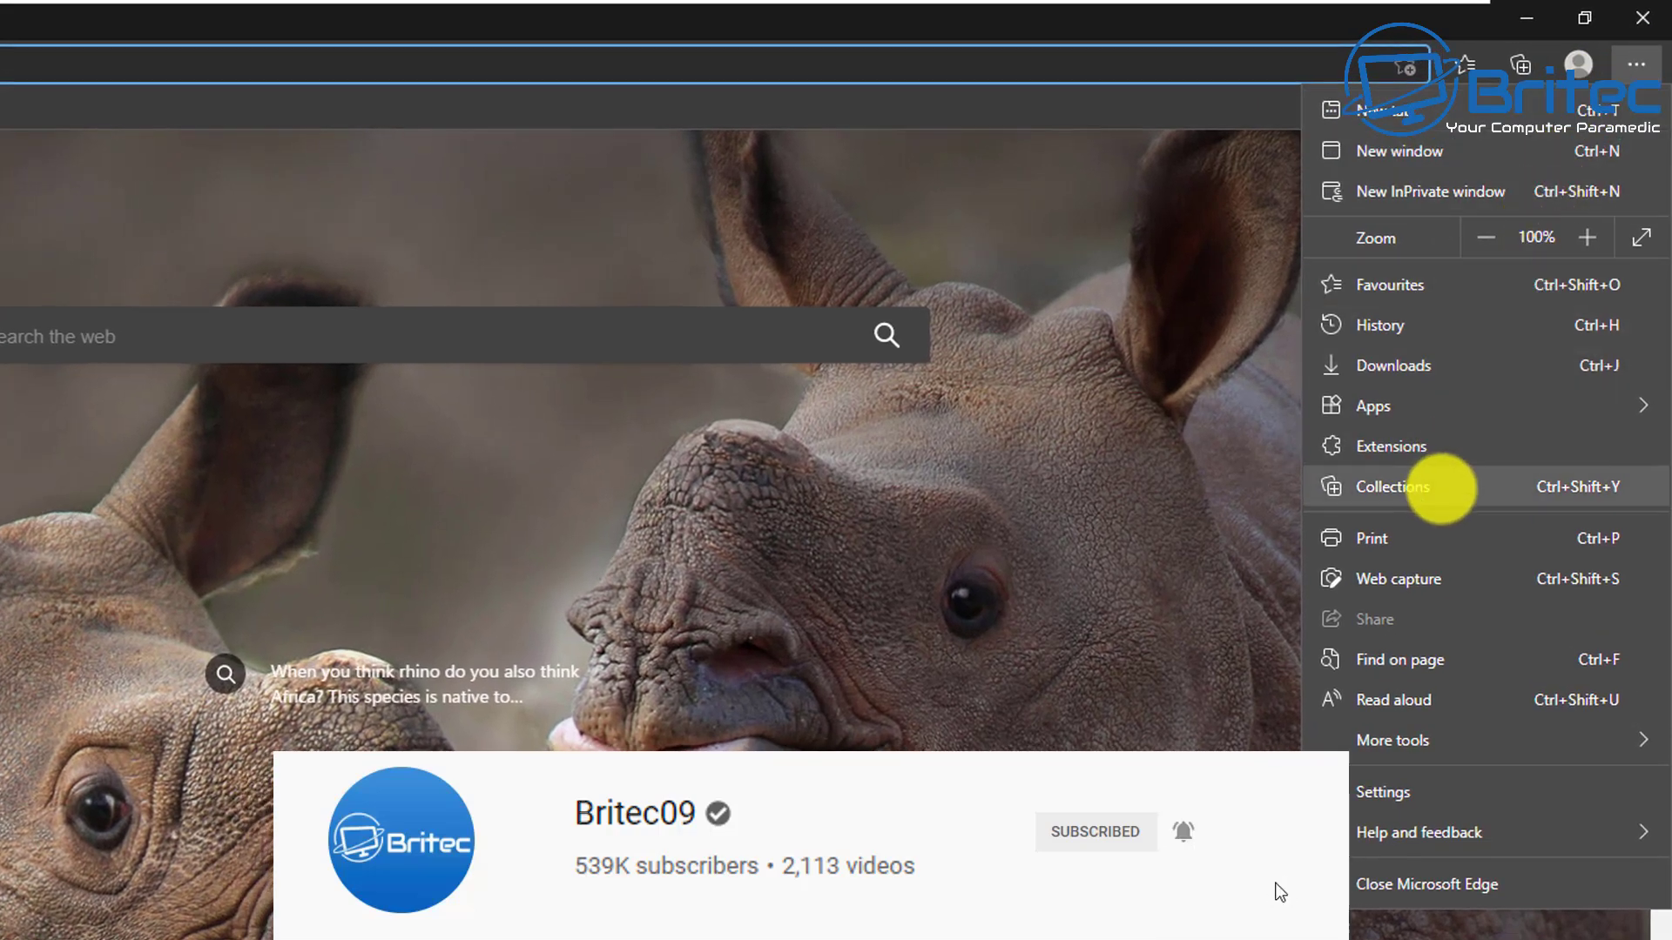
click(1416, 280)
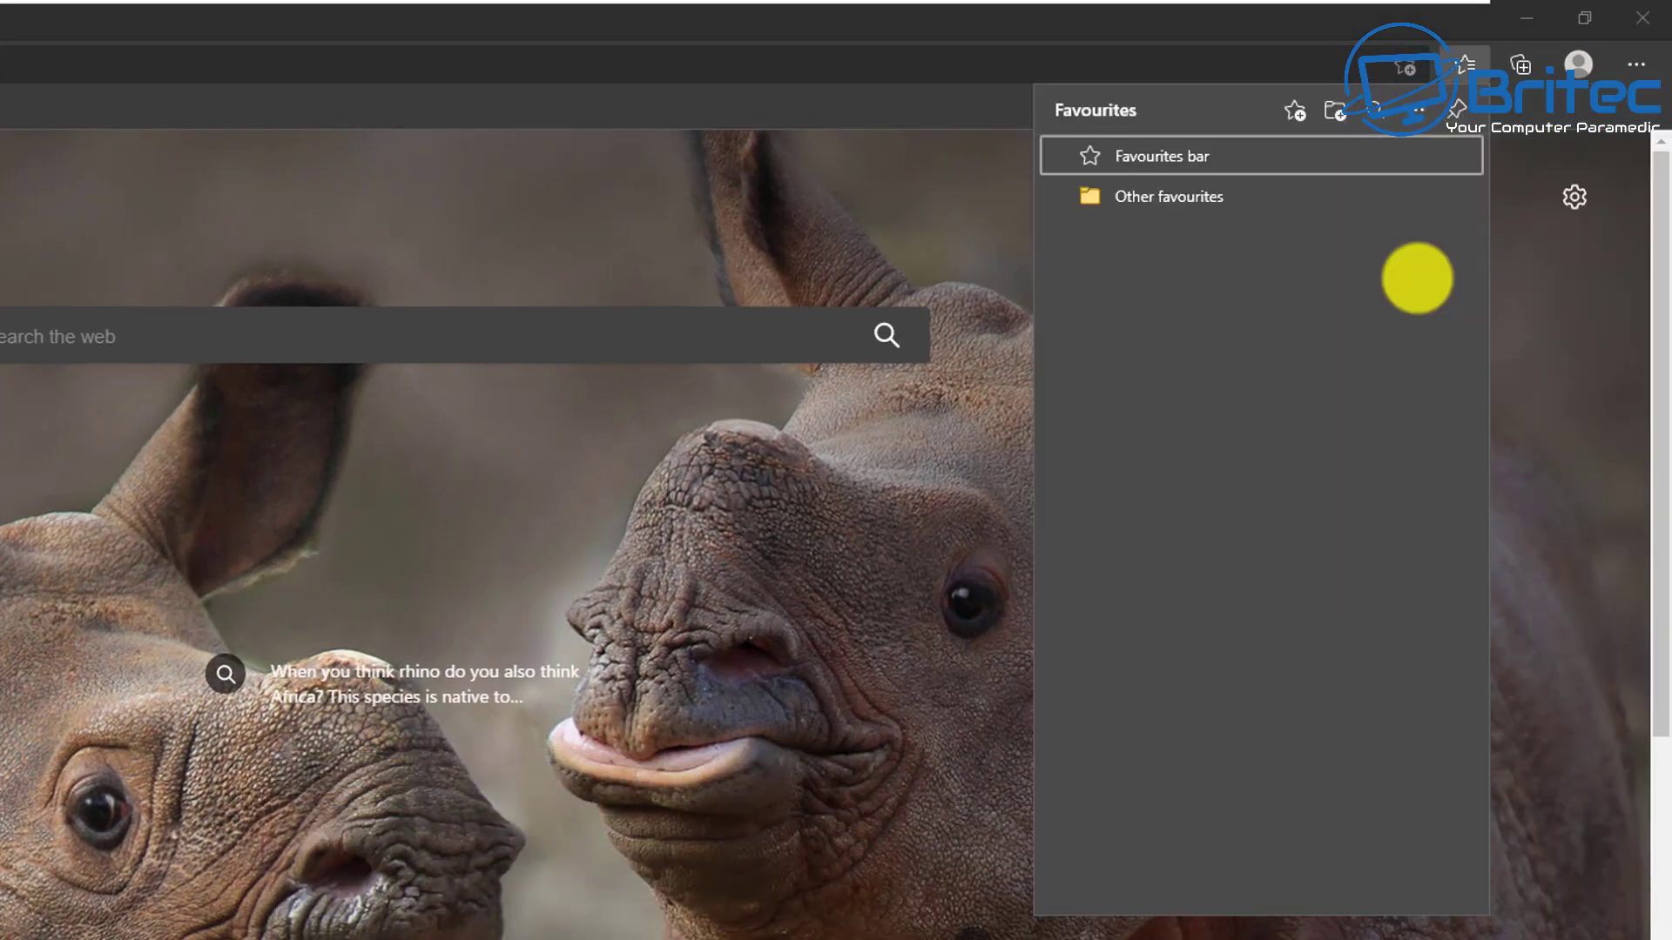
click(1420, 110)
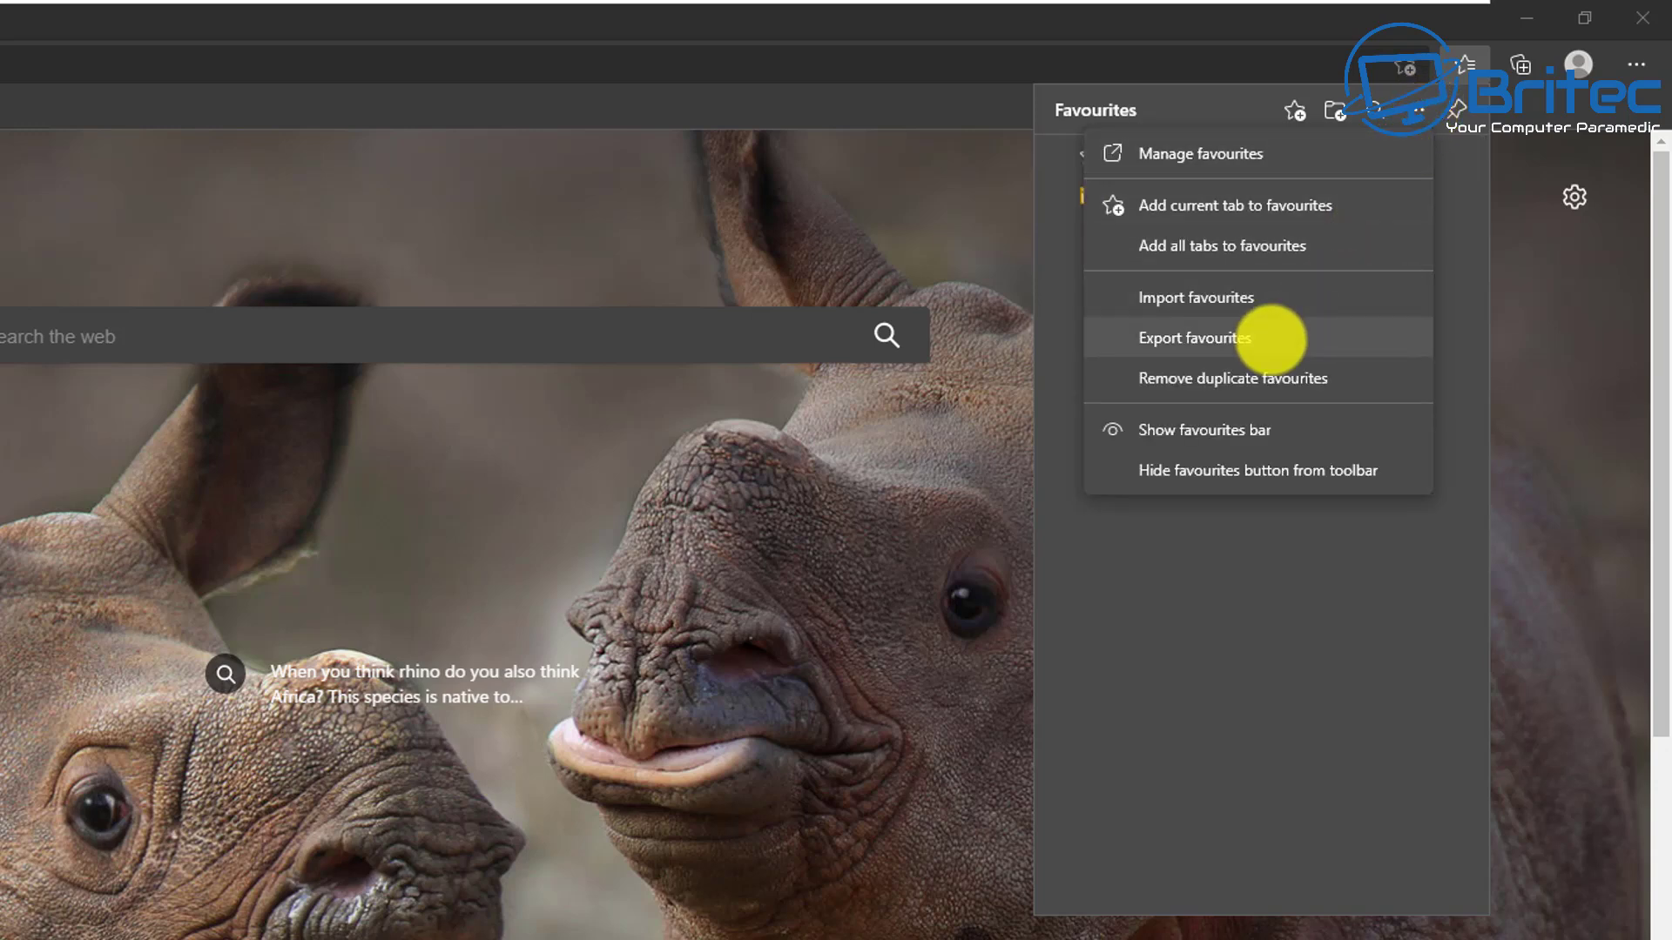
click(1271, 339)
drag(1257, 118, 608, 301)
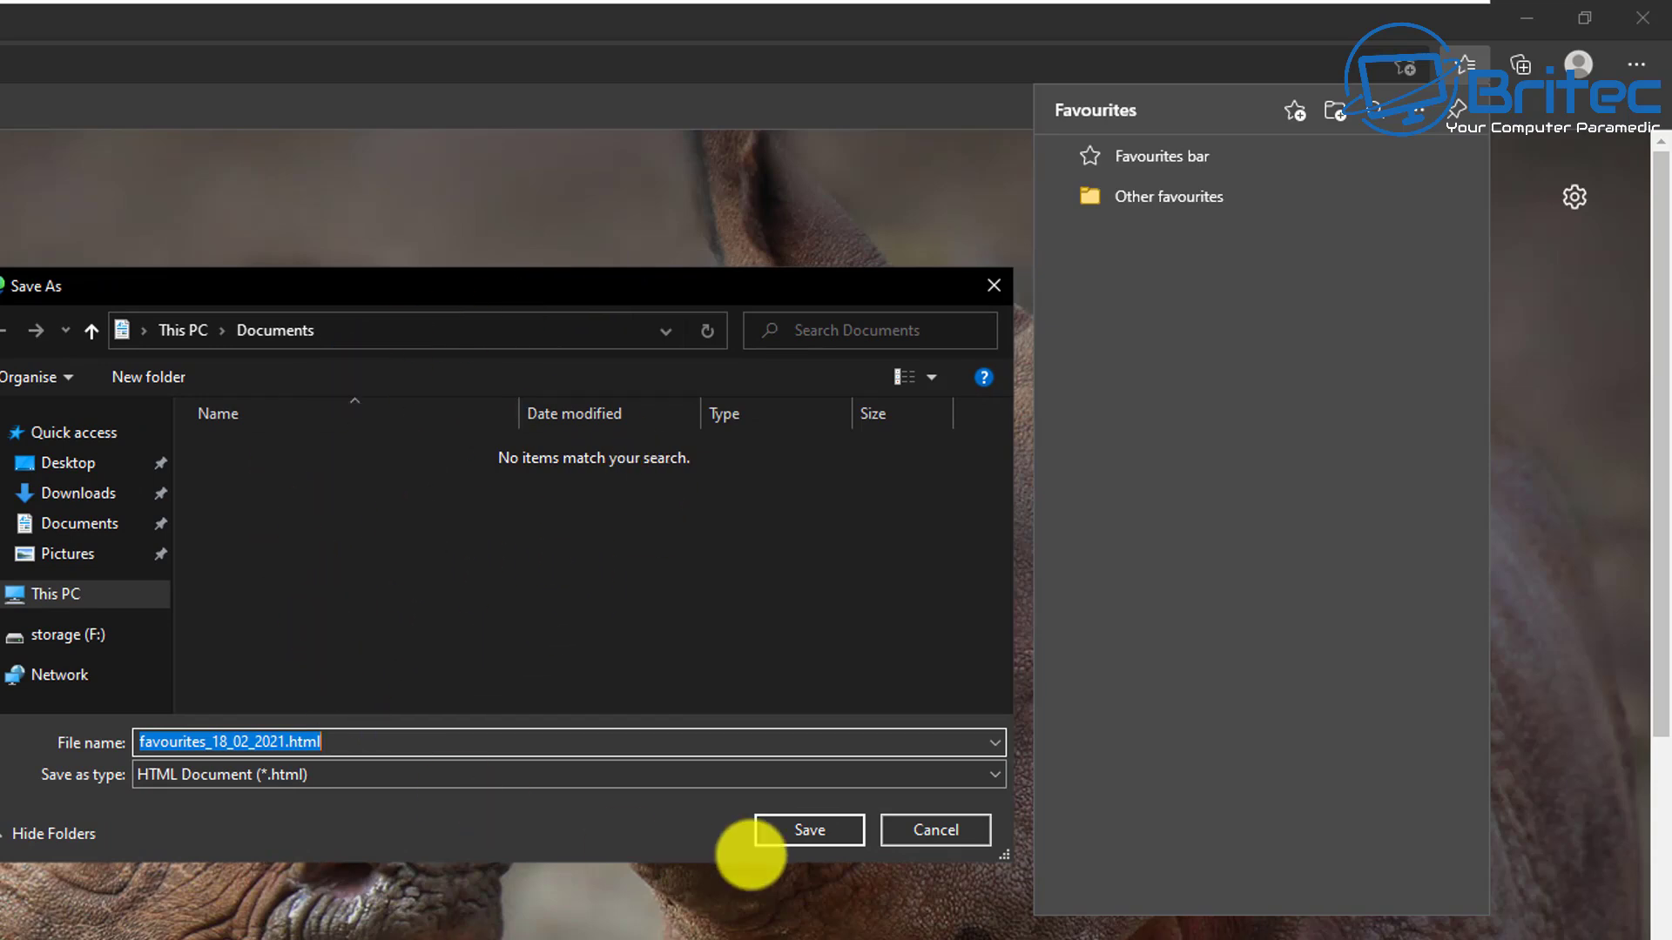
click(819, 832)
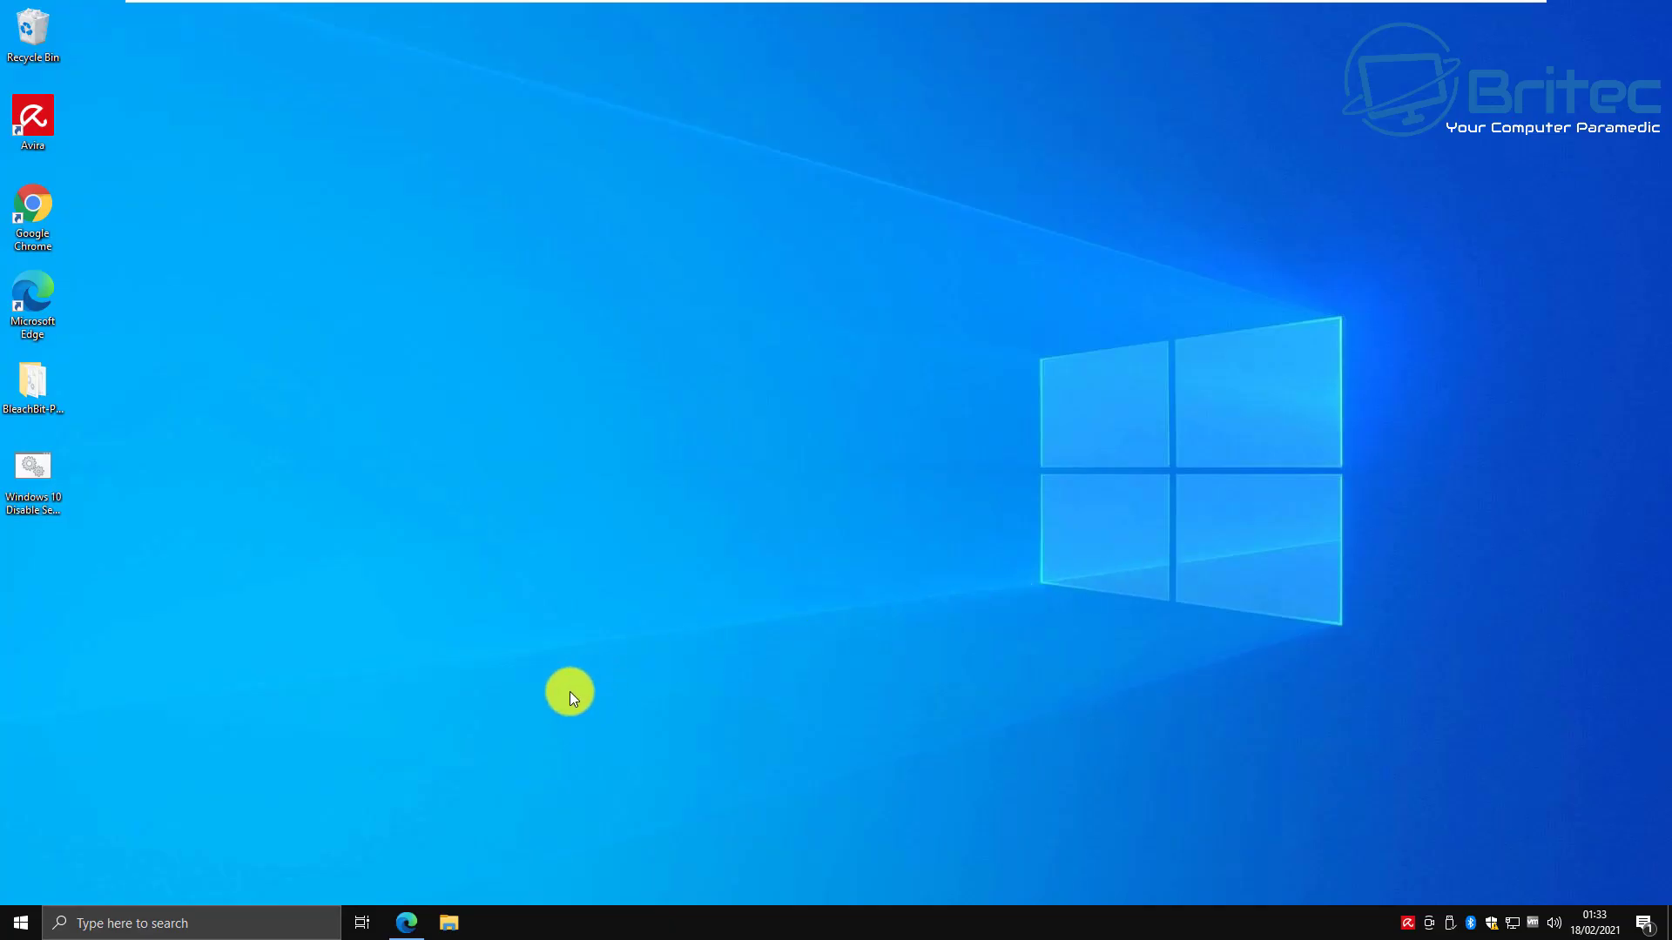
Open Microsoft Edge, restore its settings to their default values and close the browser
double_click(51, 293)
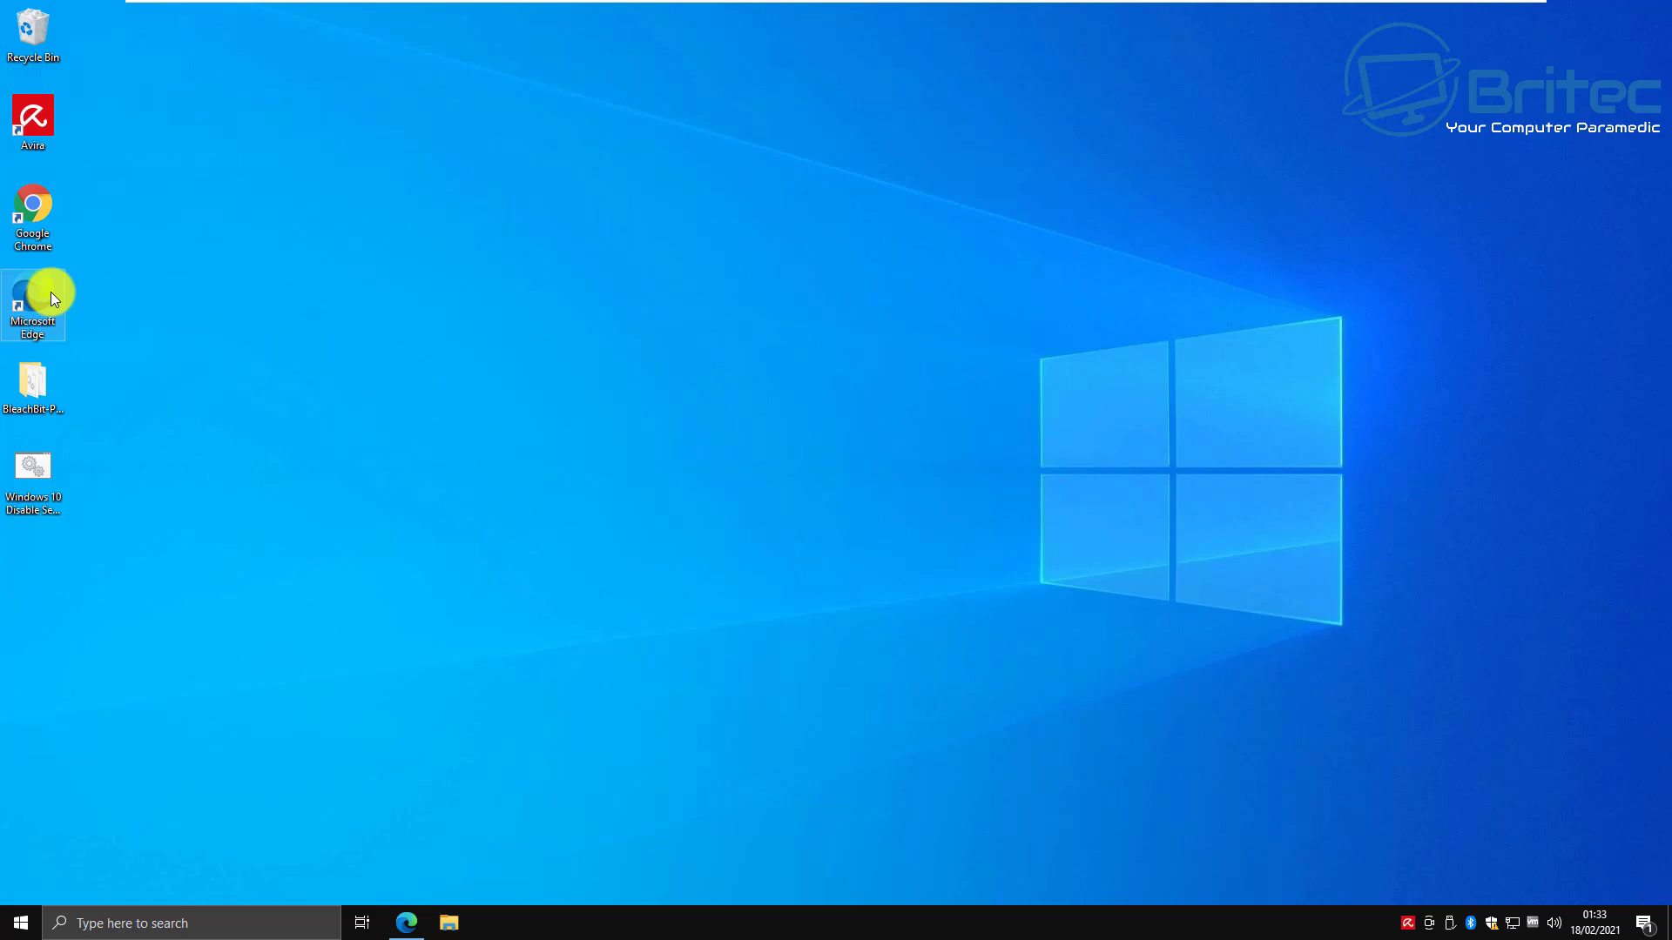
click(1313, 46)
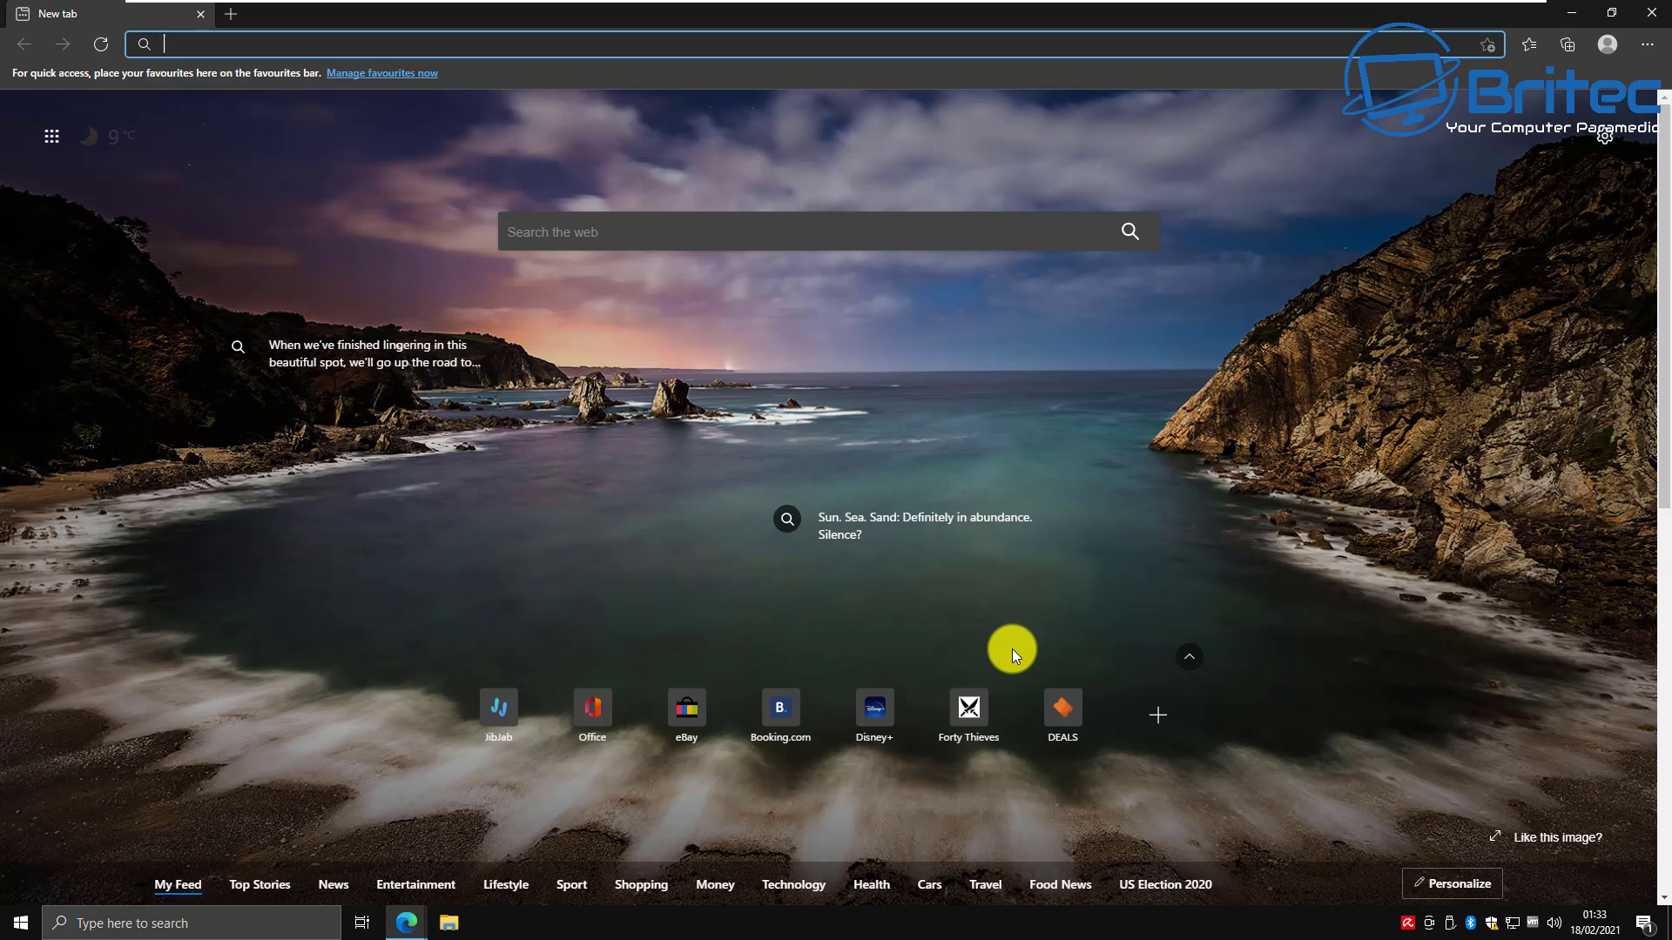
click(1647, 45)
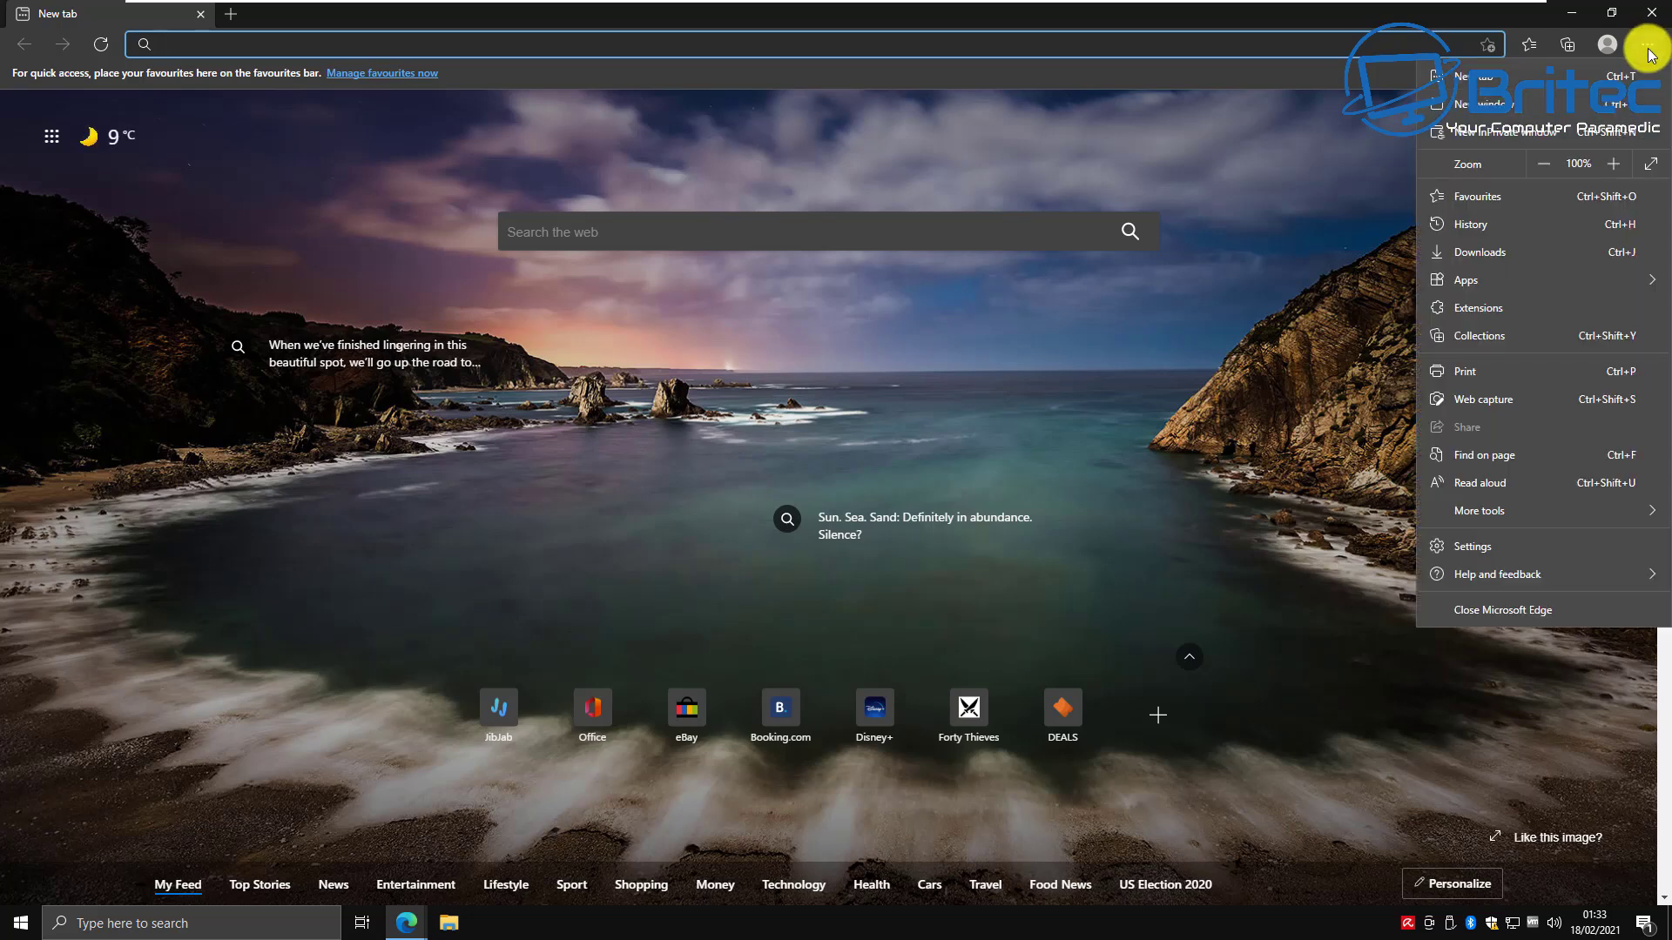
click(1520, 546)
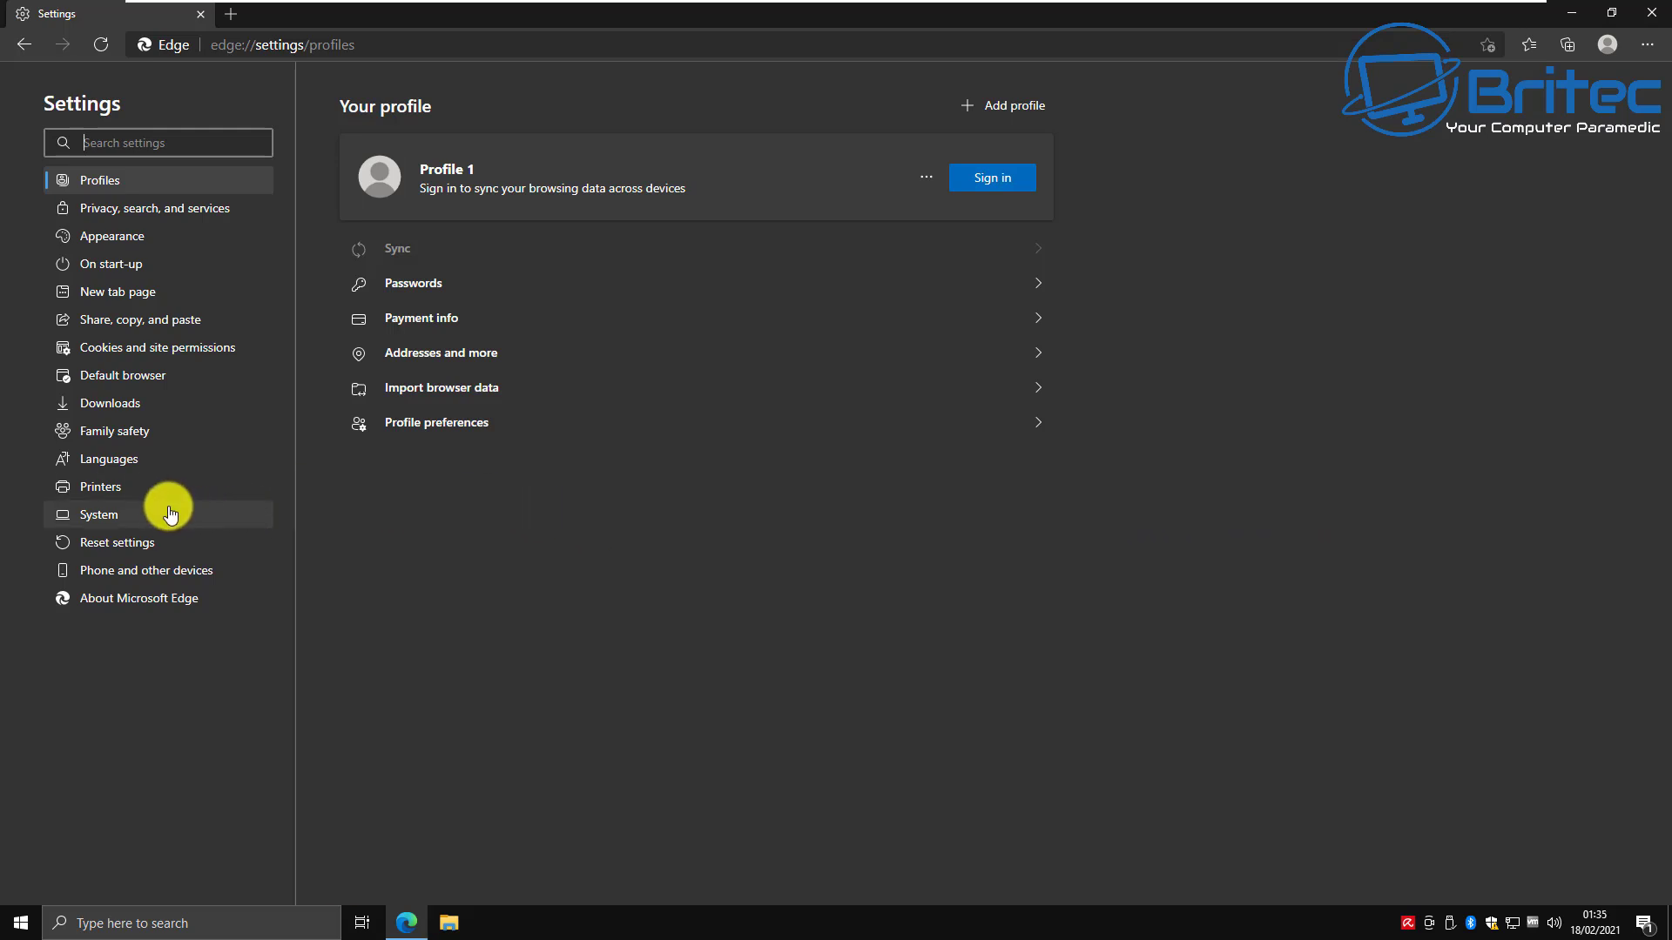
click(120, 545)
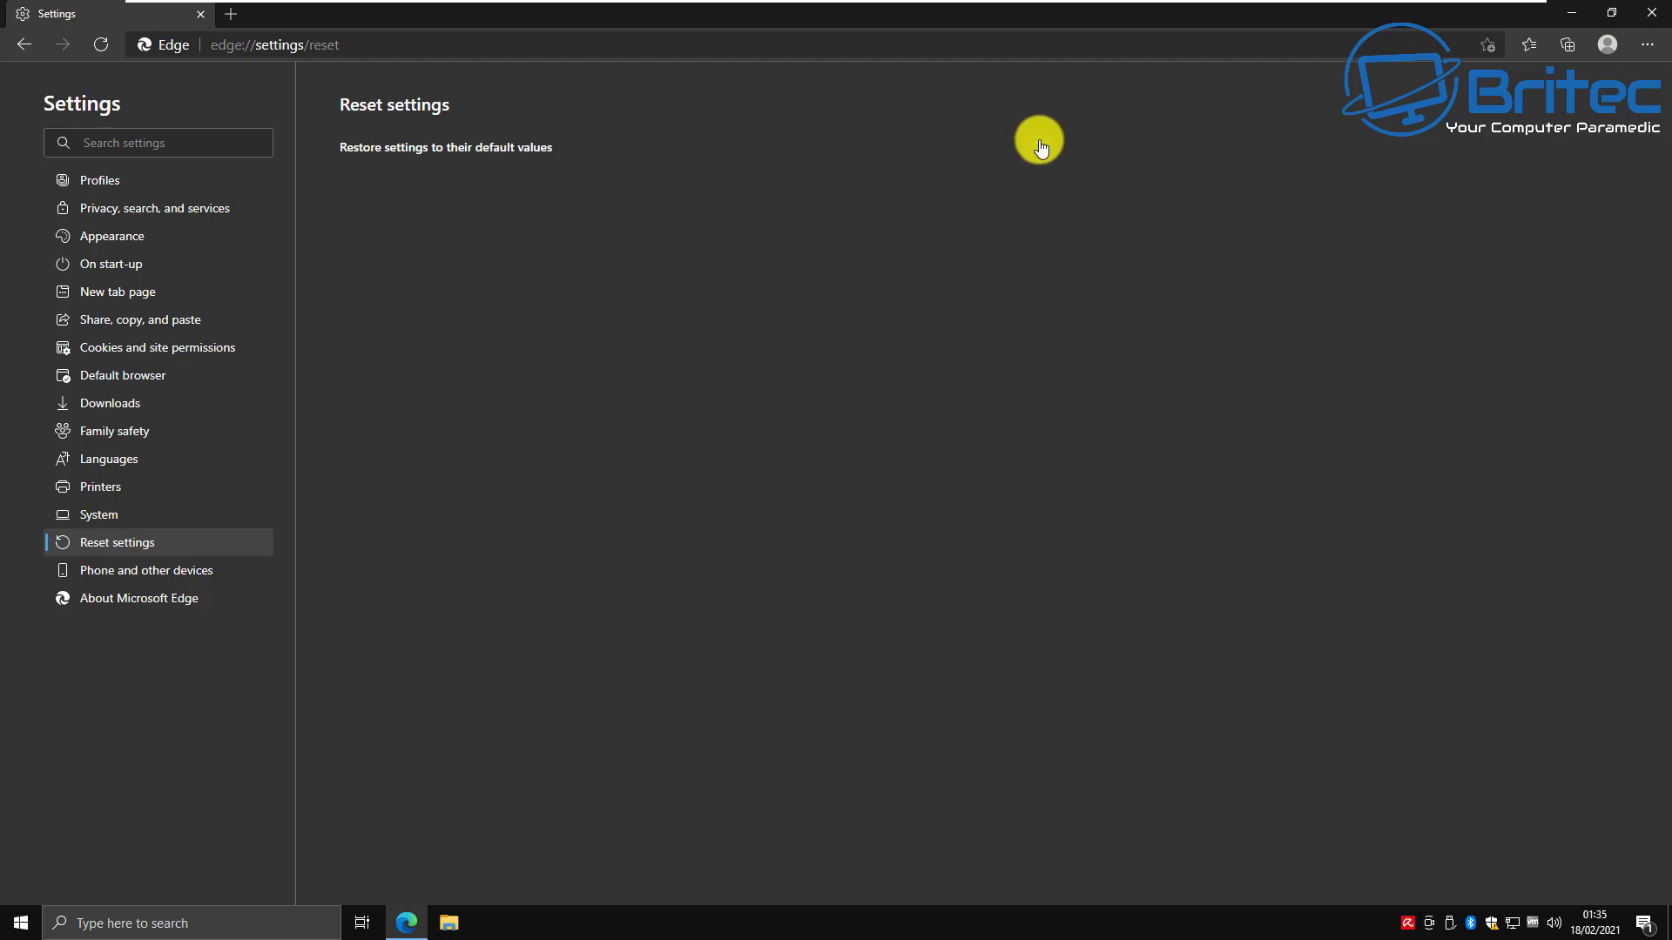
click(1041, 146)
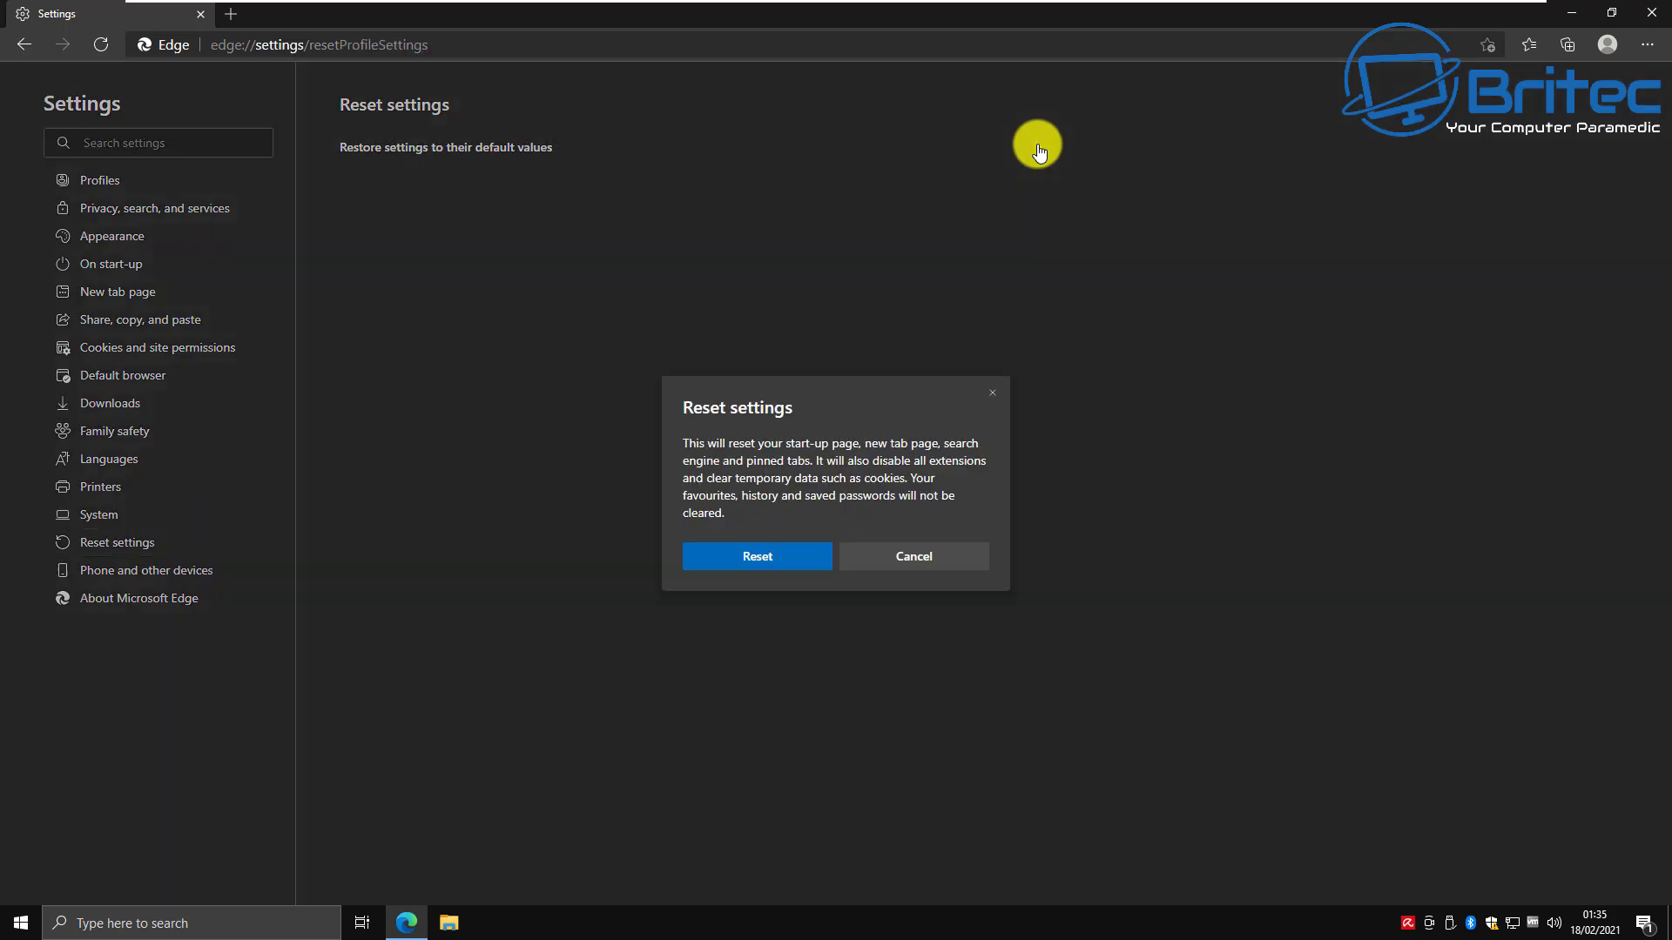
click(756, 554)
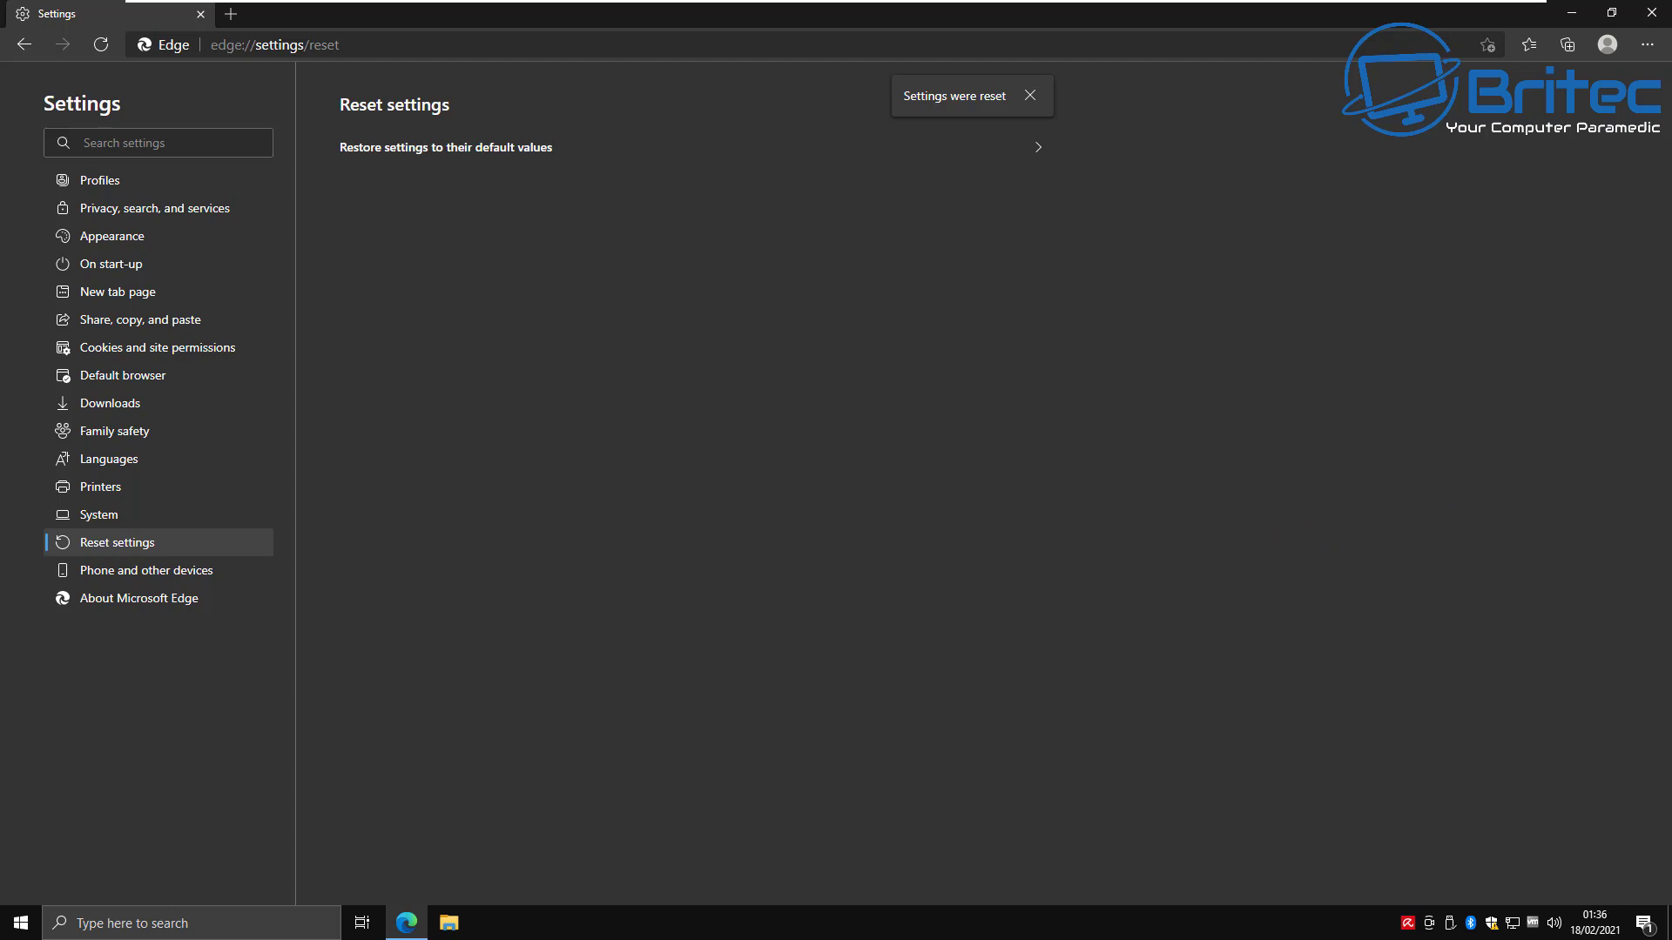
click(1652, 12)
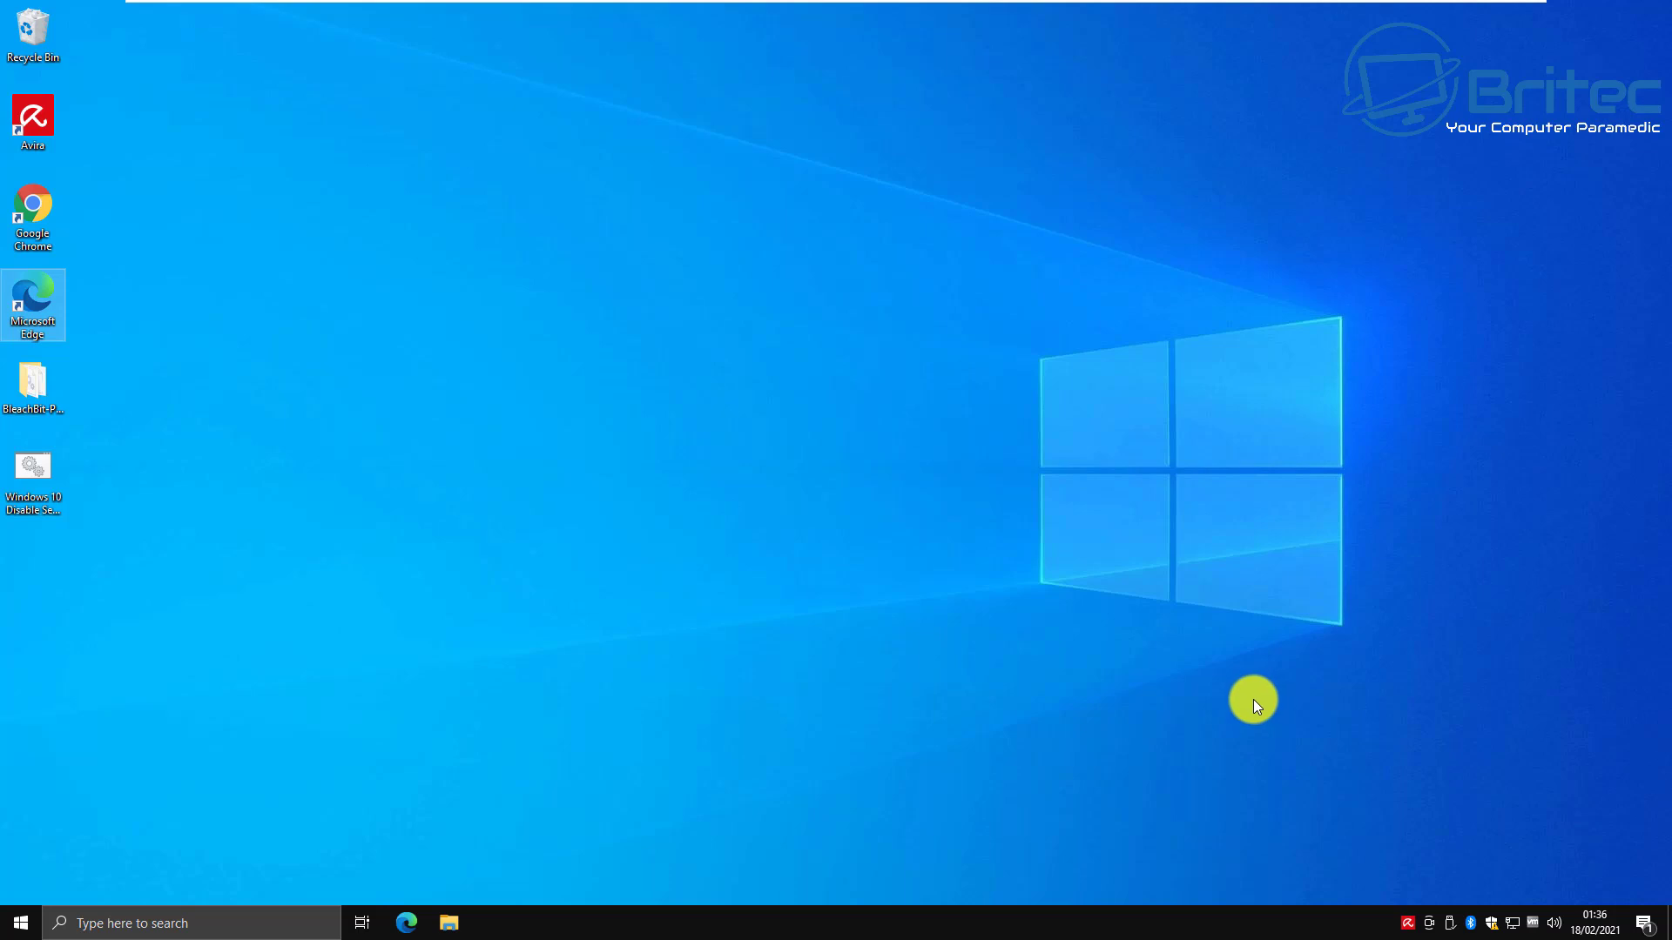
In File Explorer's folder options, choose to show hidden files, folders and drives, and apply the setting
click(453, 920)
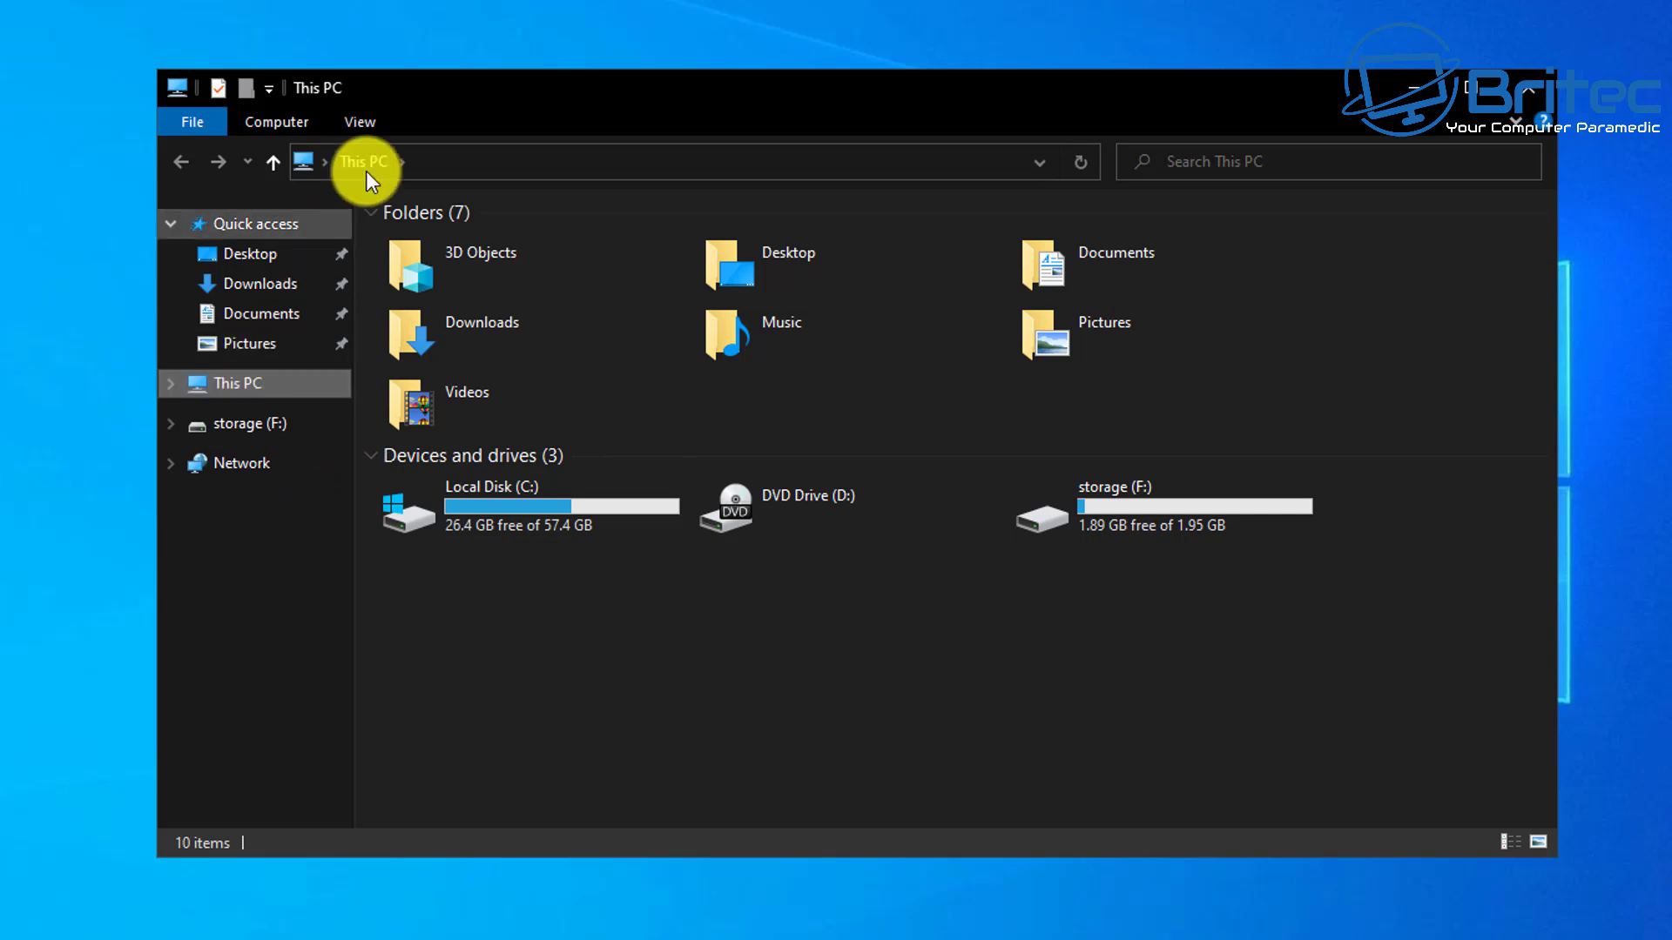
click(362, 123)
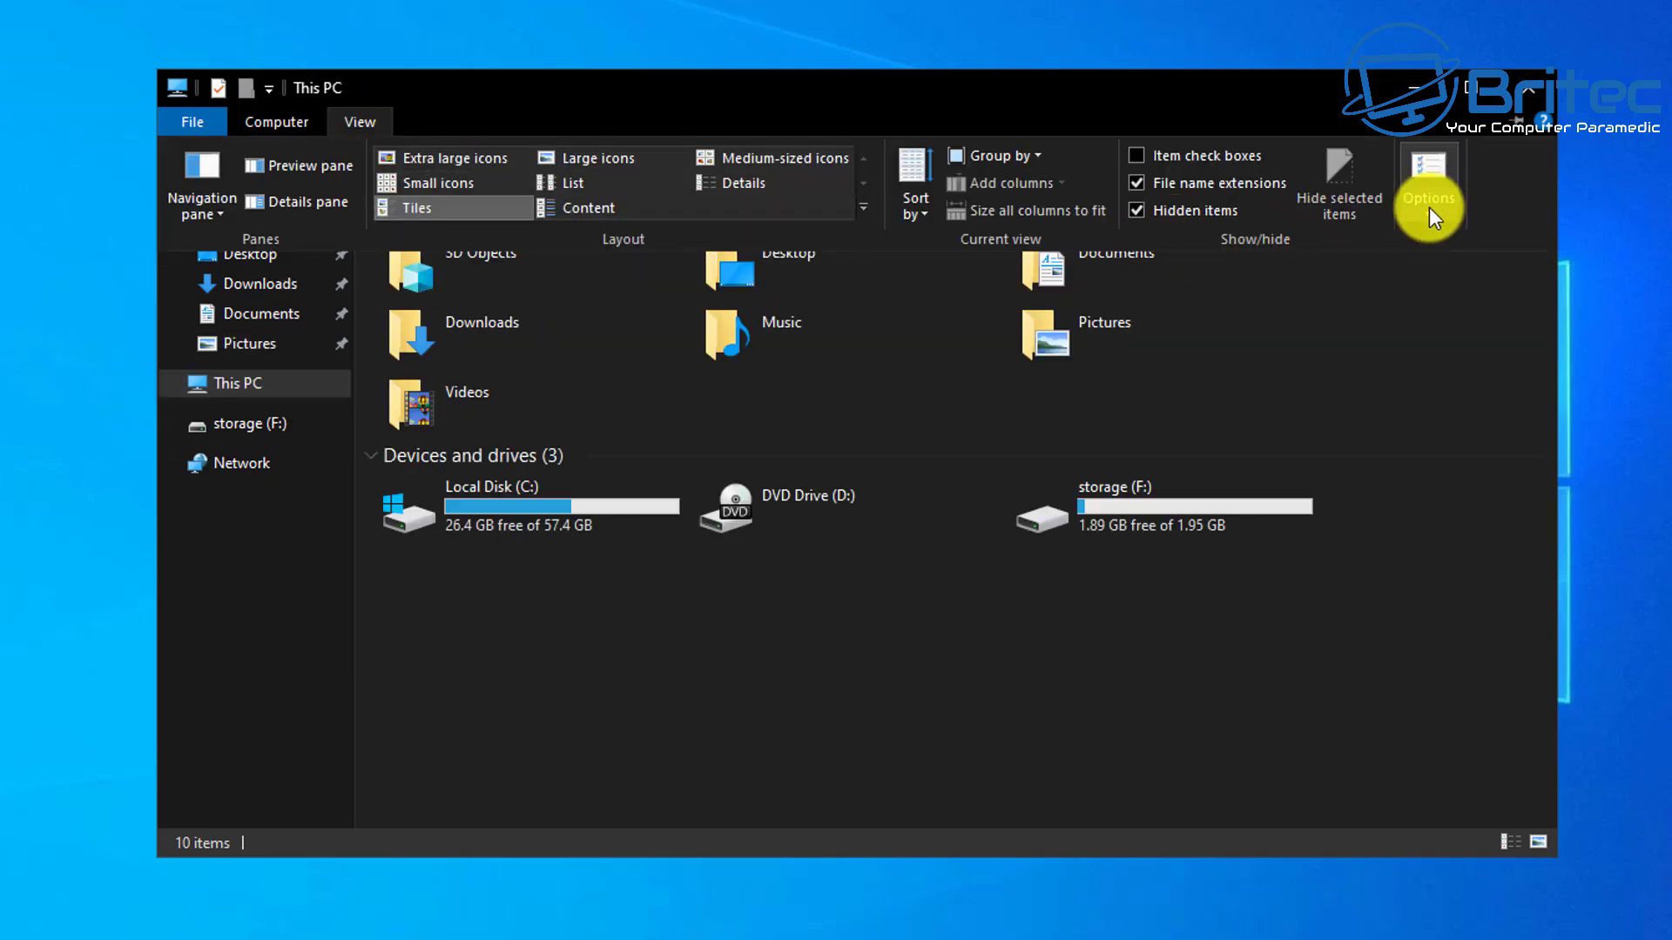
click(1427, 183)
drag(450, 235, 910, 235)
click(742, 268)
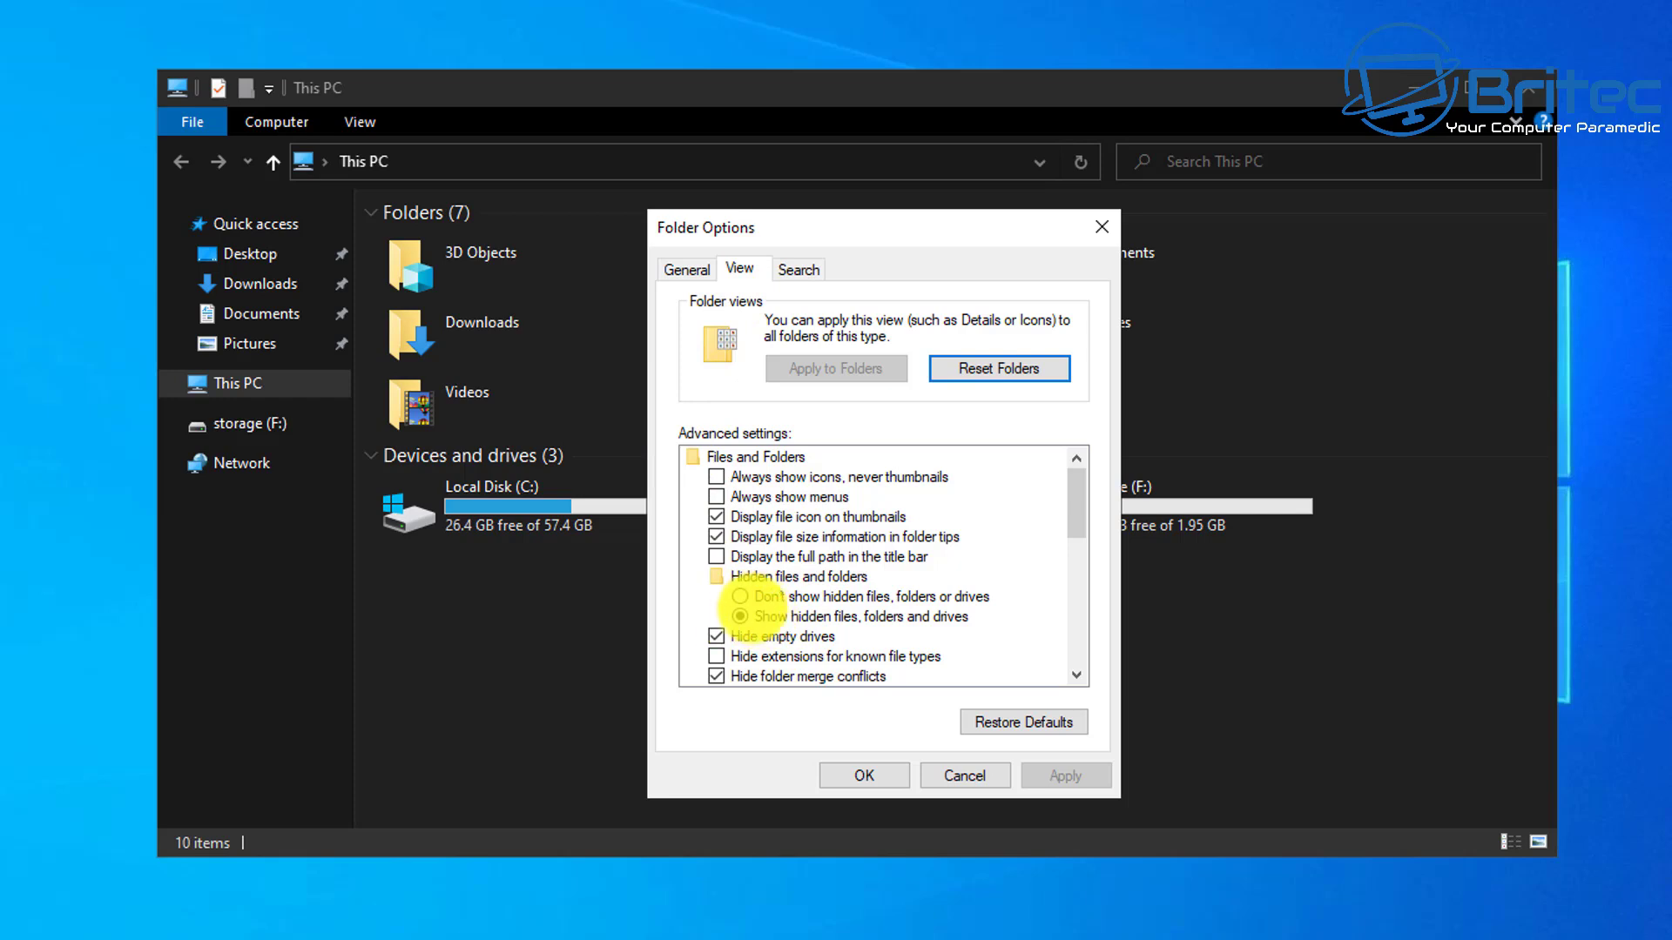
click(749, 597)
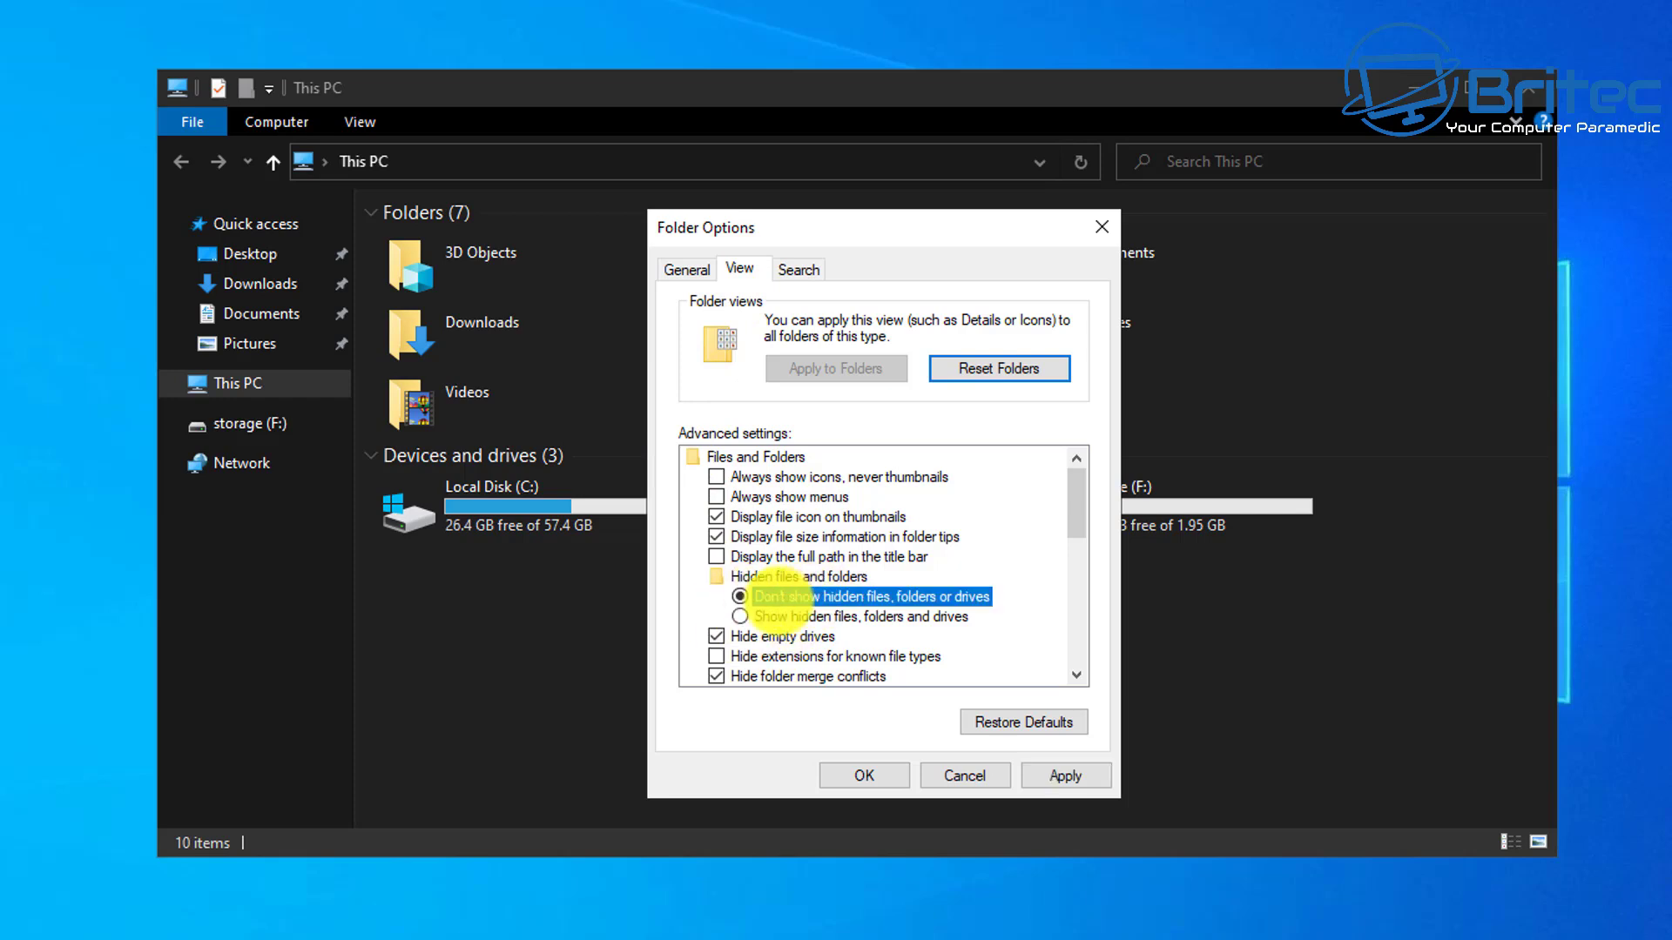
click(742, 617)
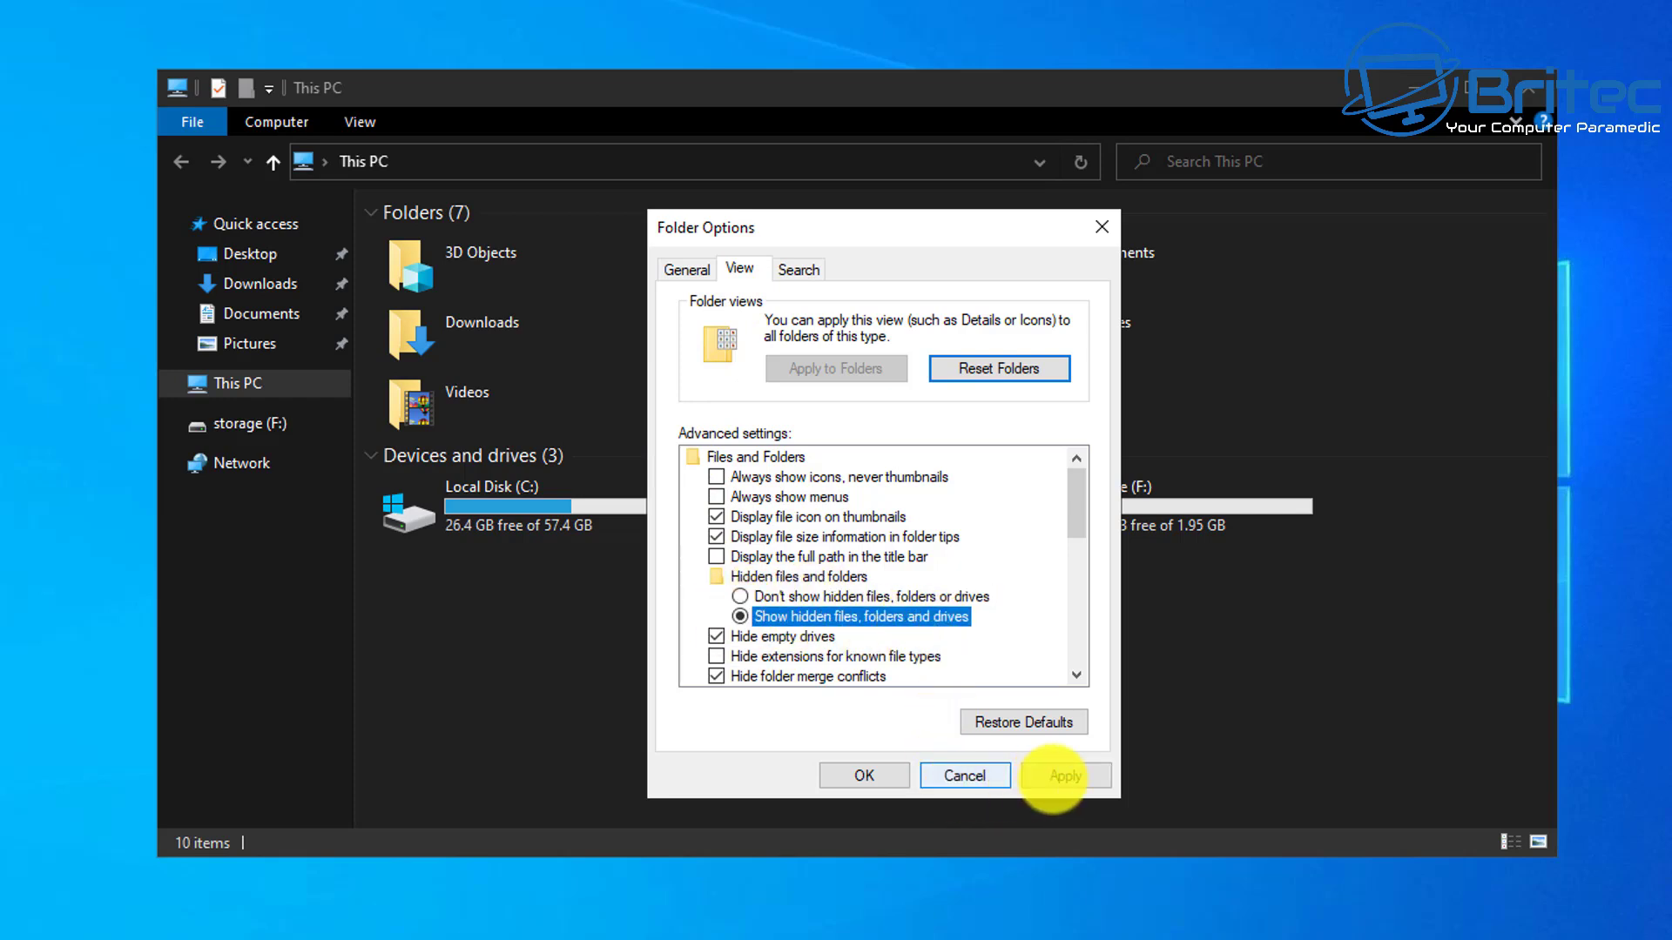
click(1065, 775)
click(863, 775)
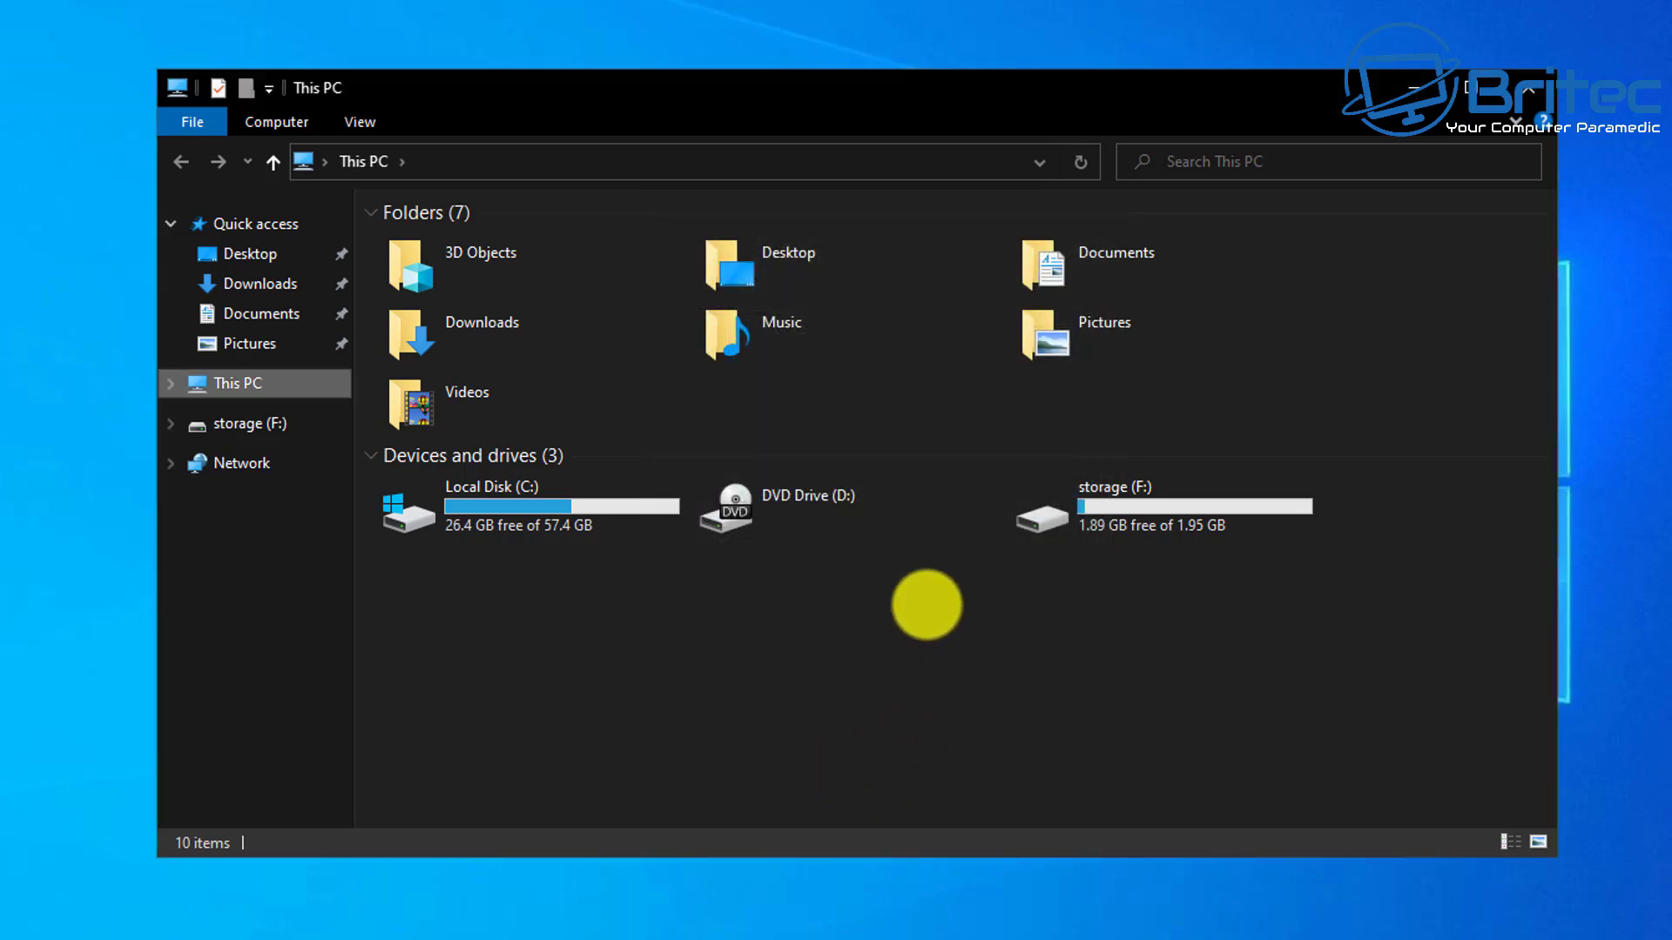
Browse on Local Disk (C:) to the Britec user folder's AppData\Local\Microsoft\Edge\User Data
double_click(512, 489)
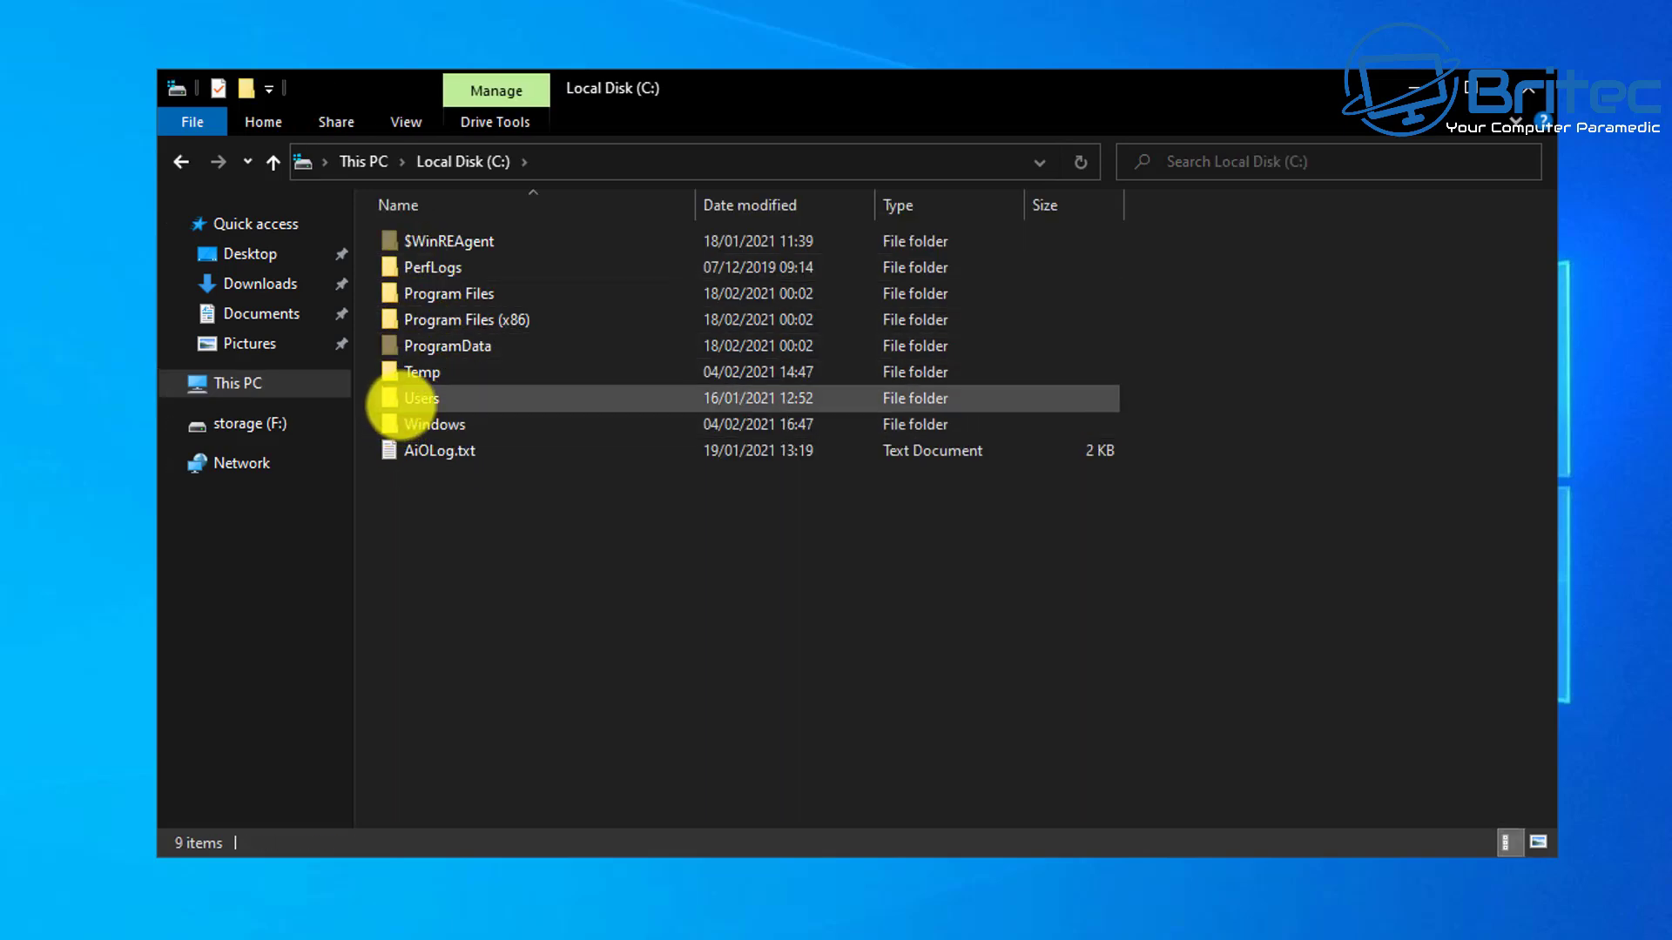
double_click(402, 401)
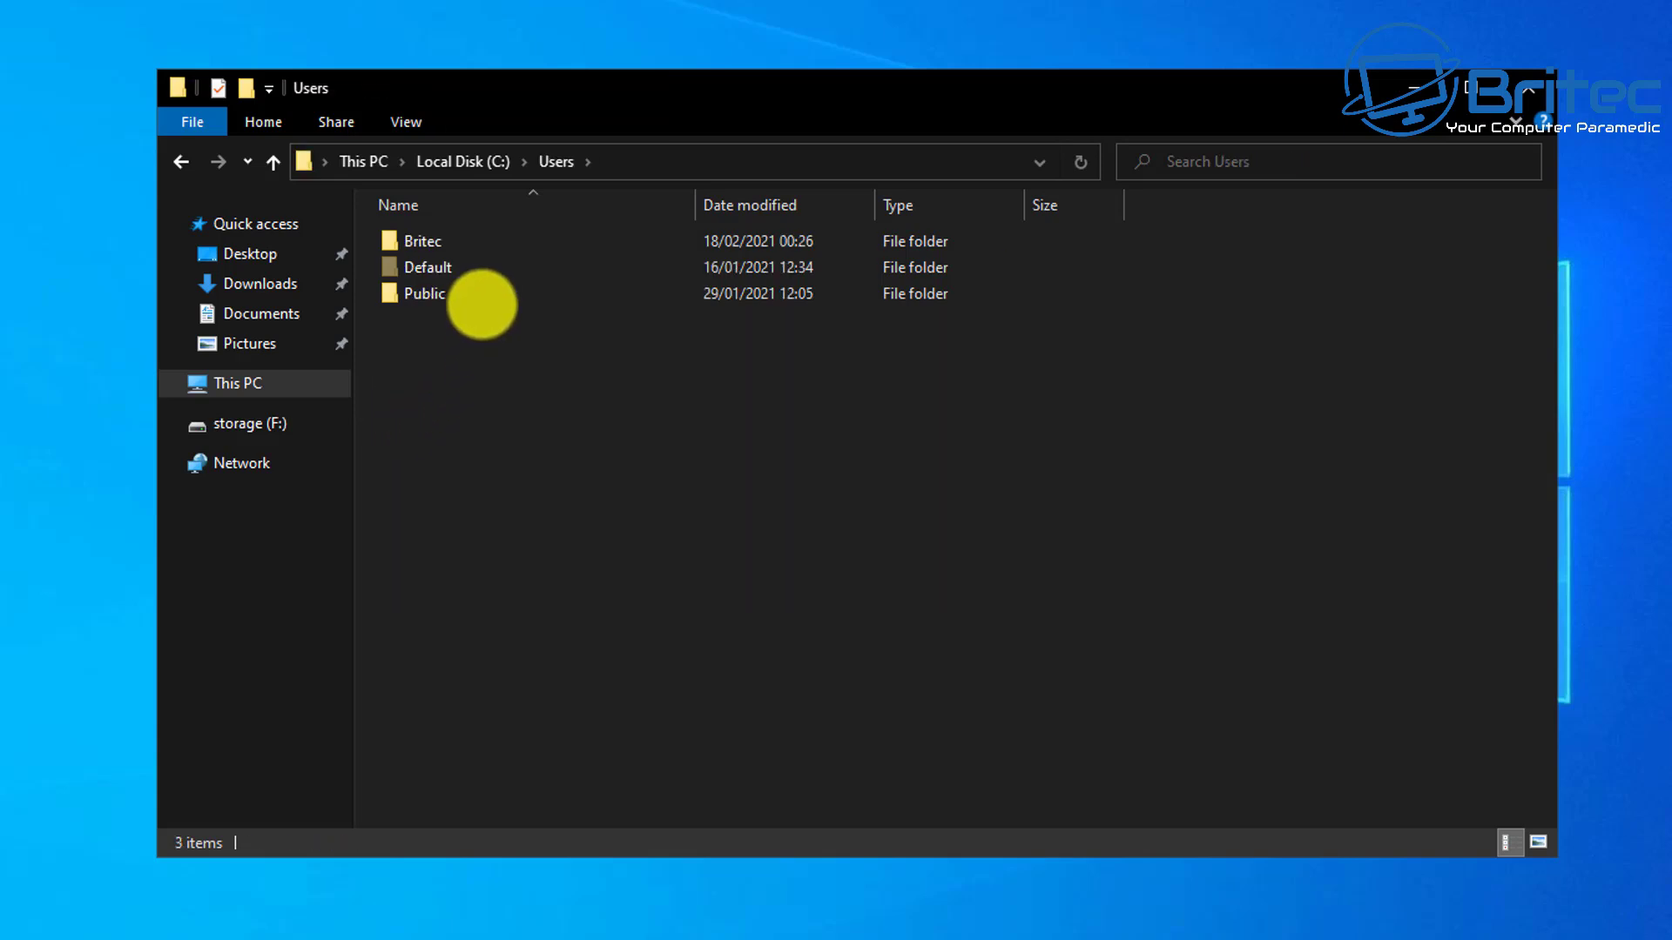
mouse_move(470, 239)
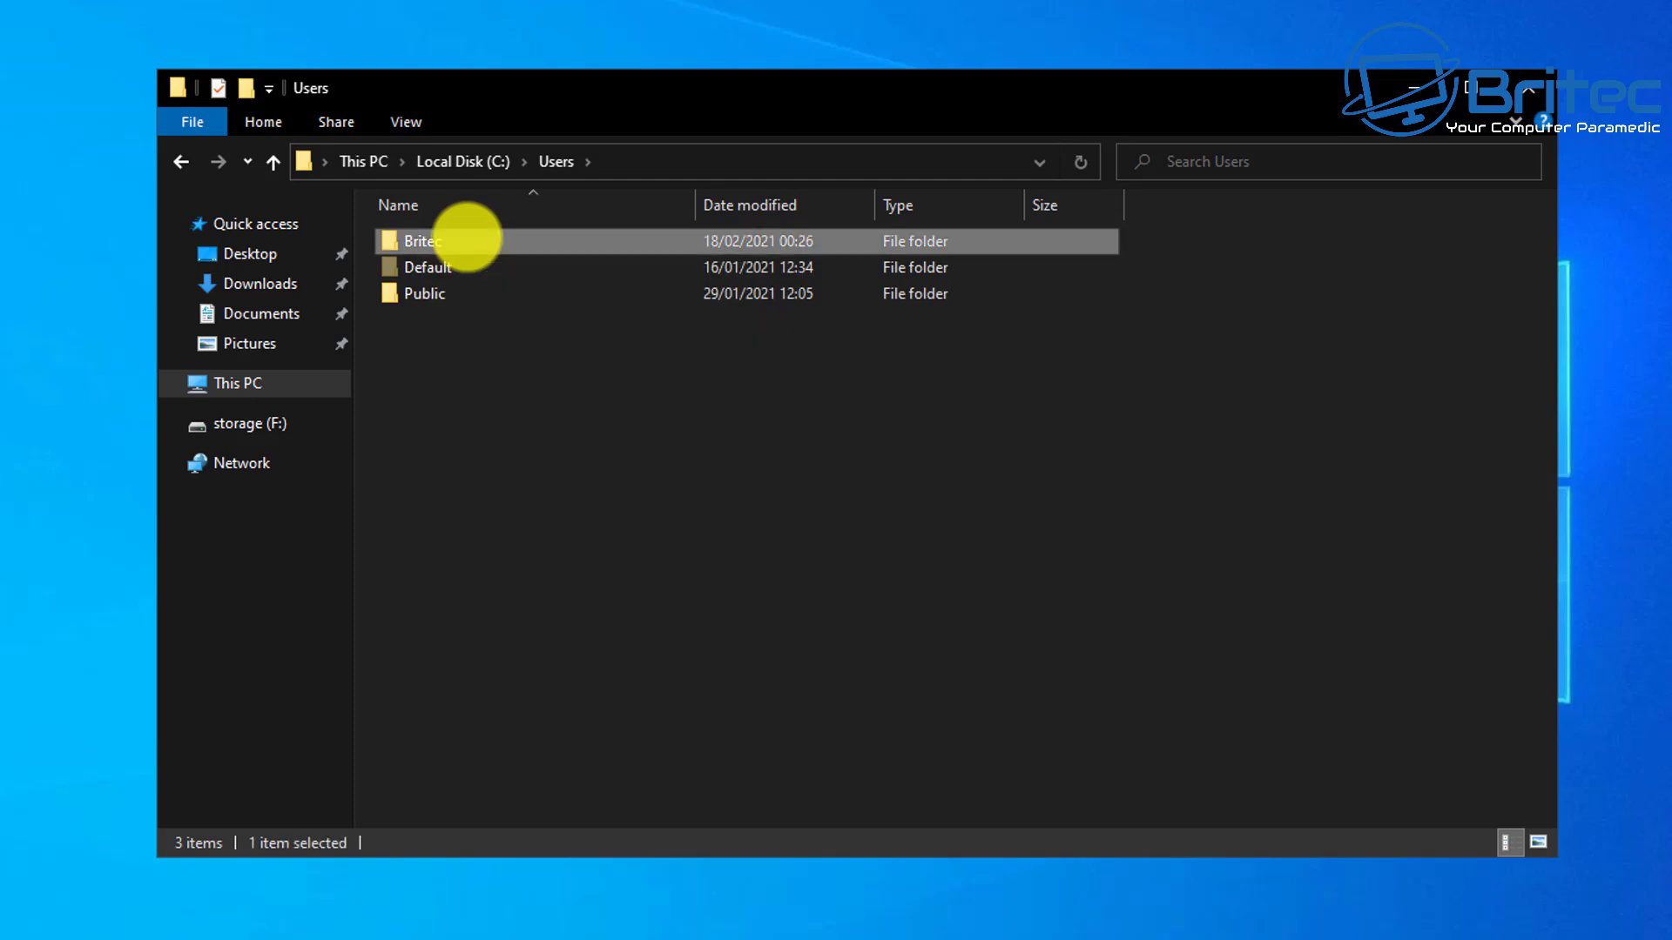
double_click(468, 239)
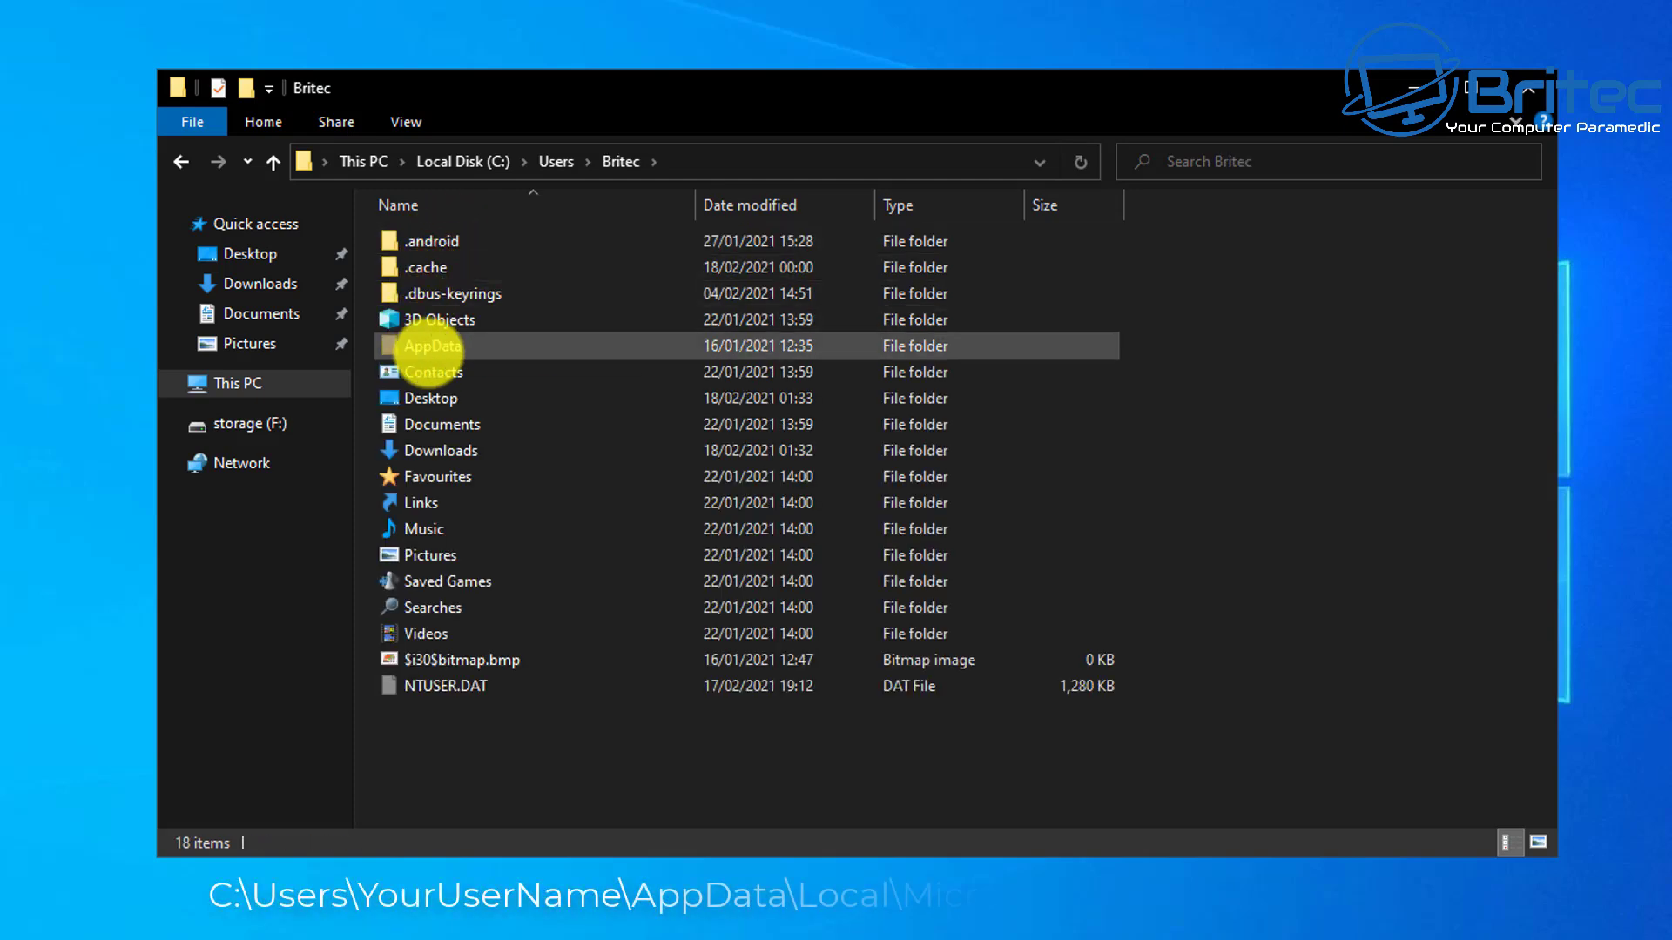
mouse_move(397, 346)
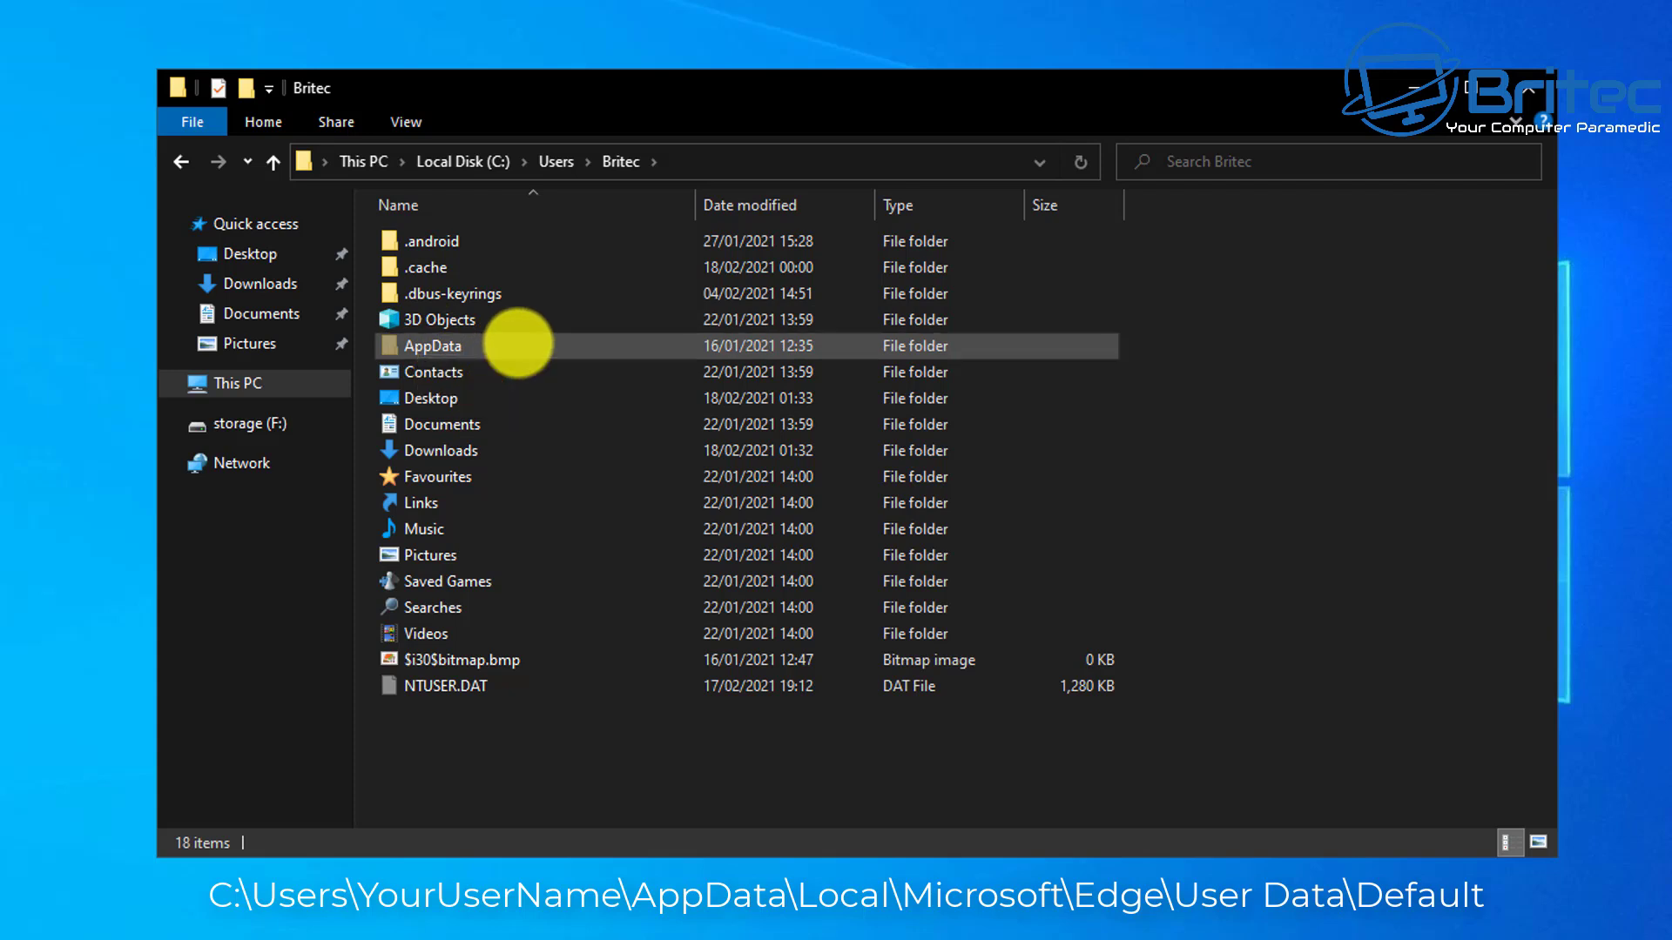
double_click(518, 345)
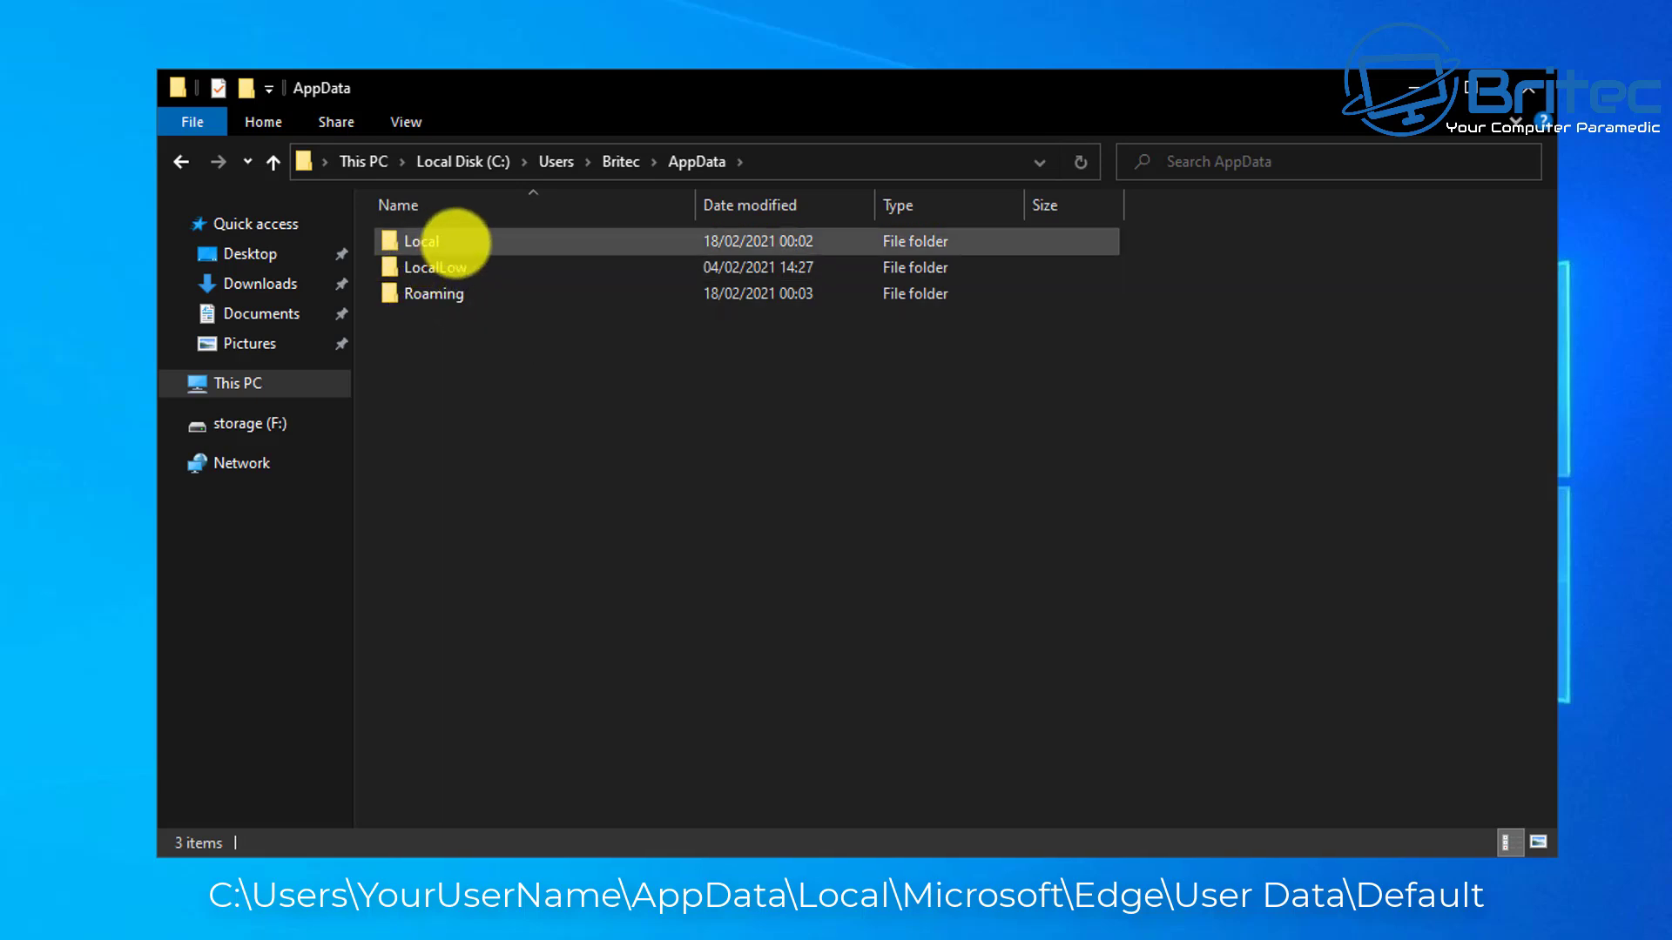
double_click(456, 242)
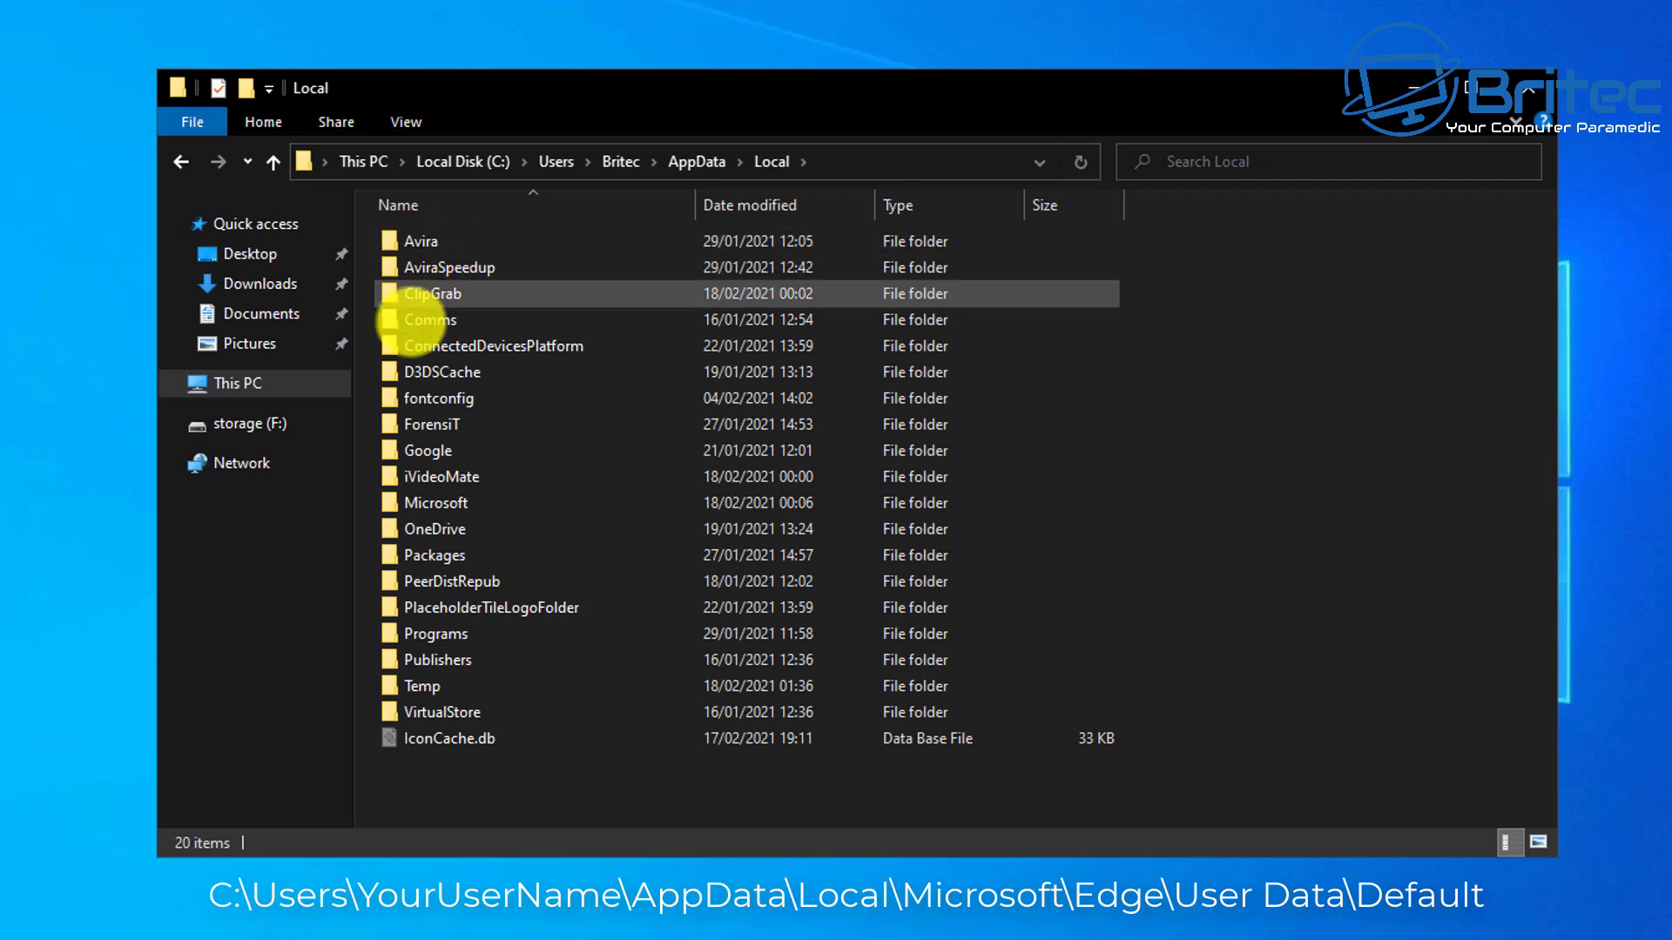
click(435, 503)
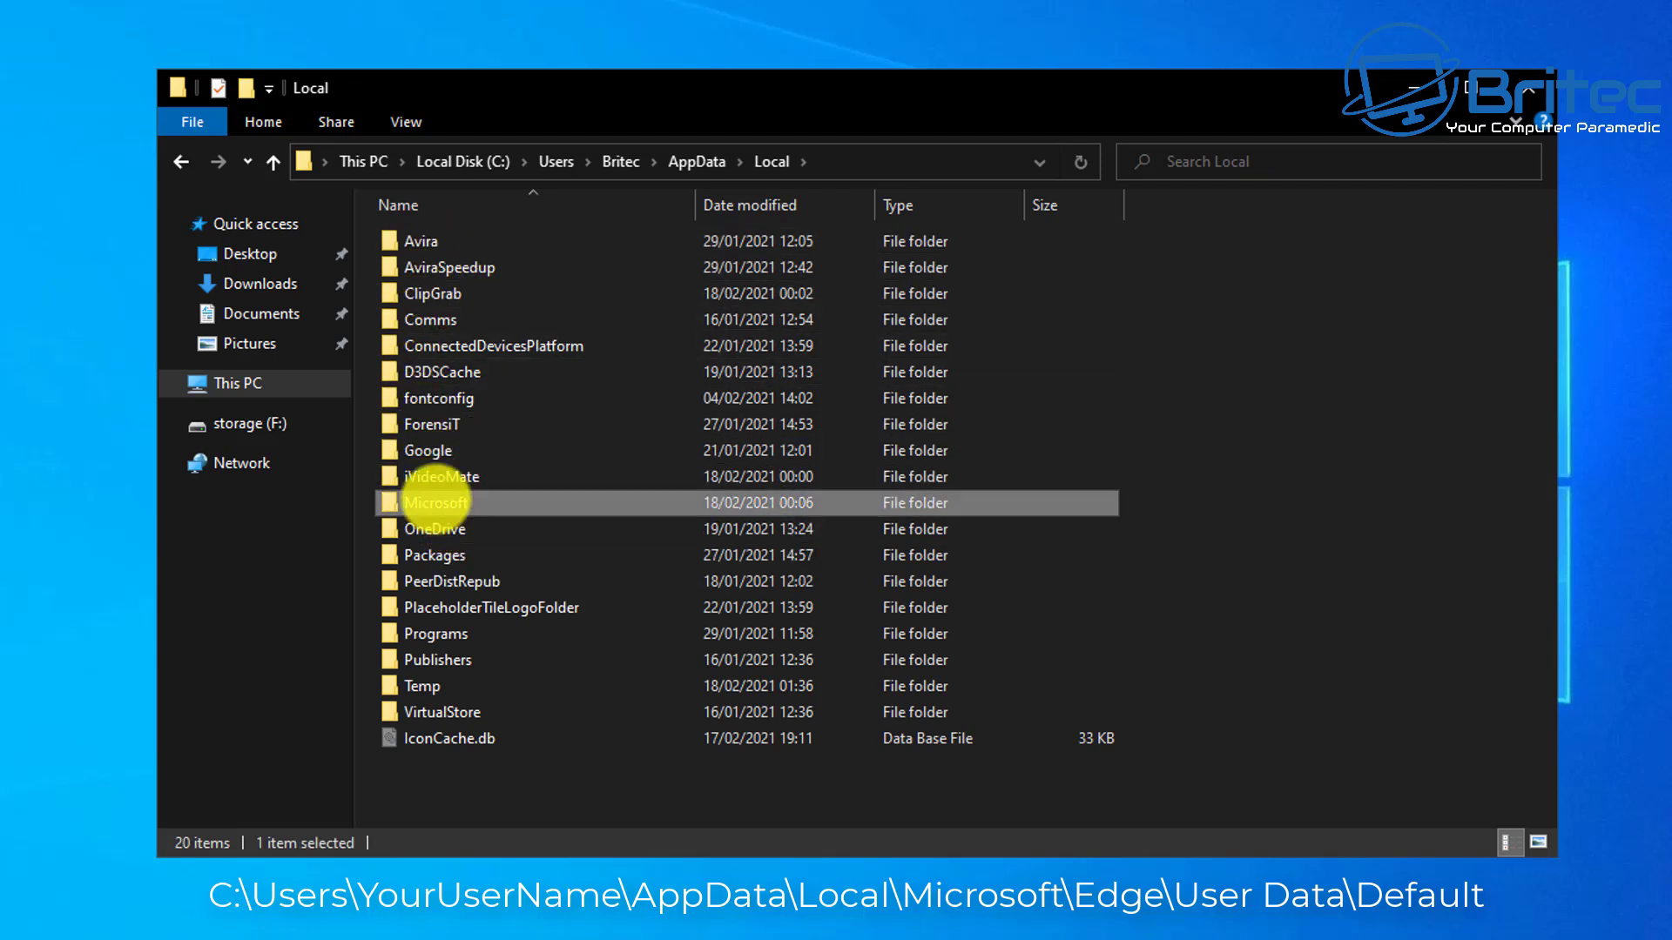
double_click(485, 498)
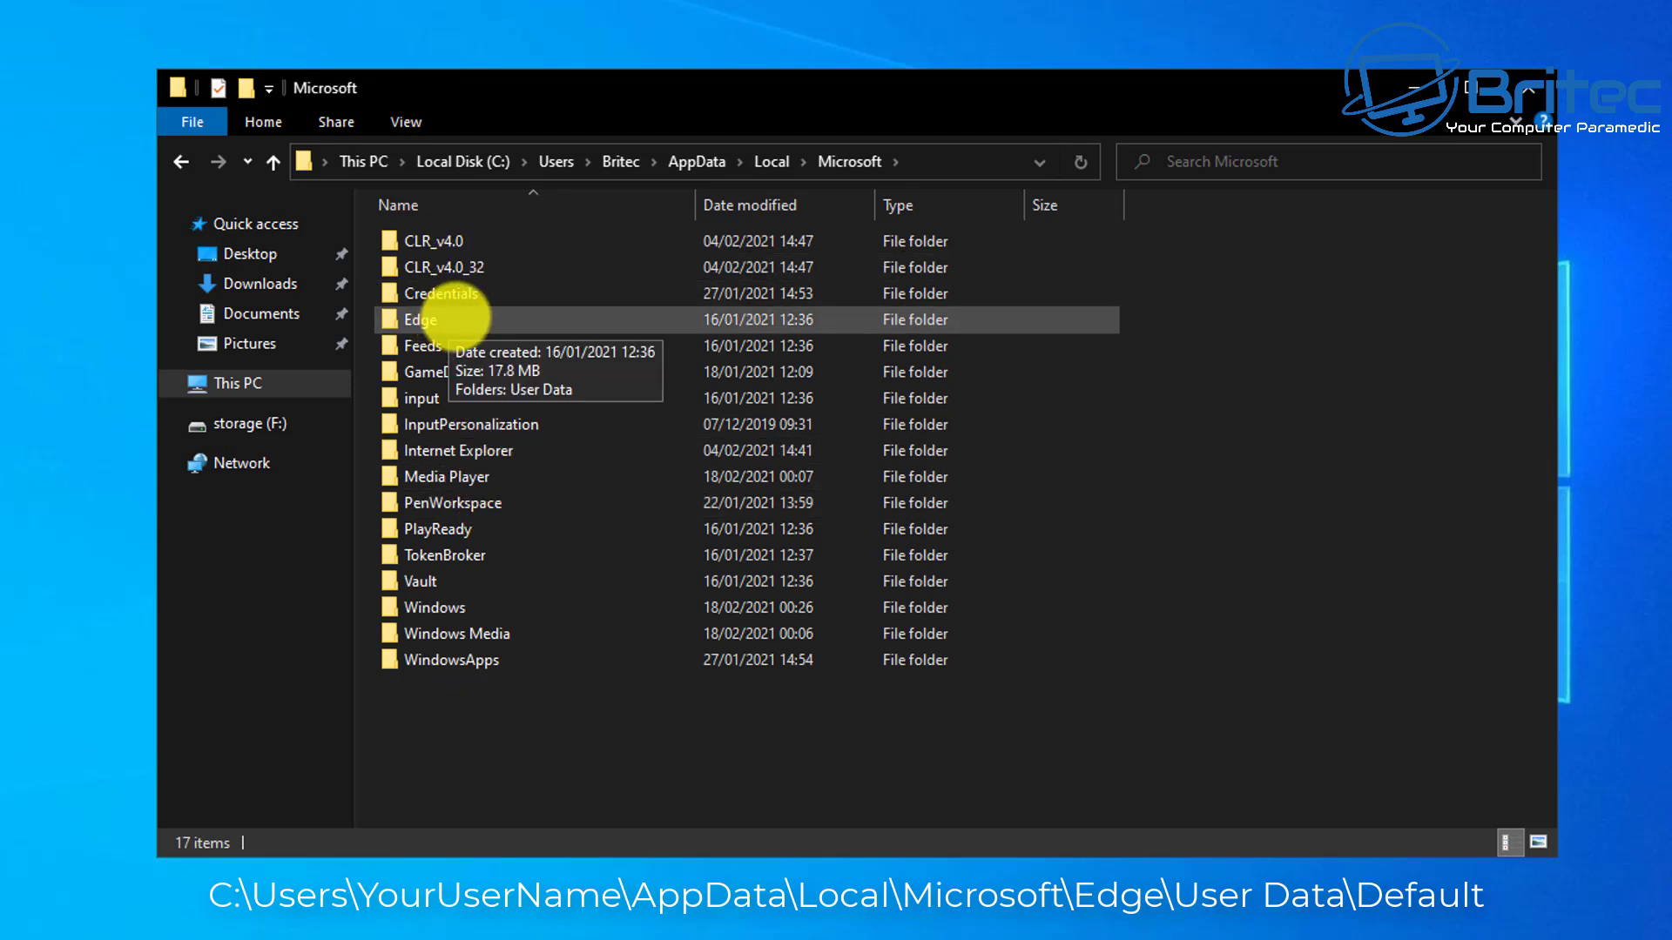
double_click(420, 319)
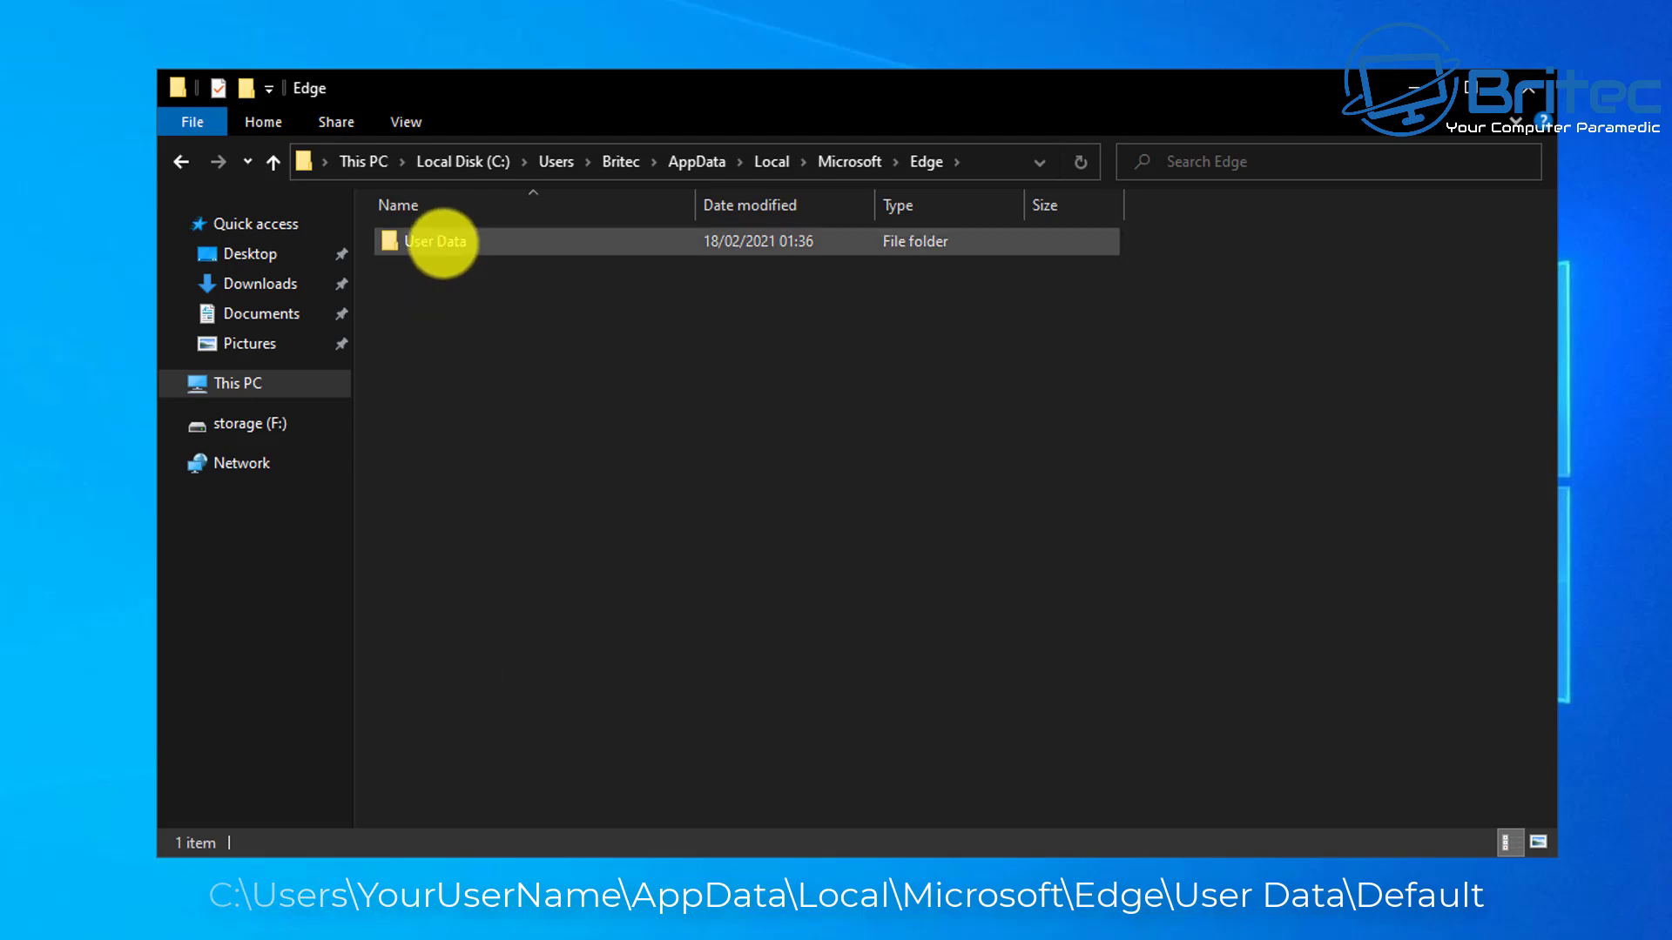
double_click(476, 246)
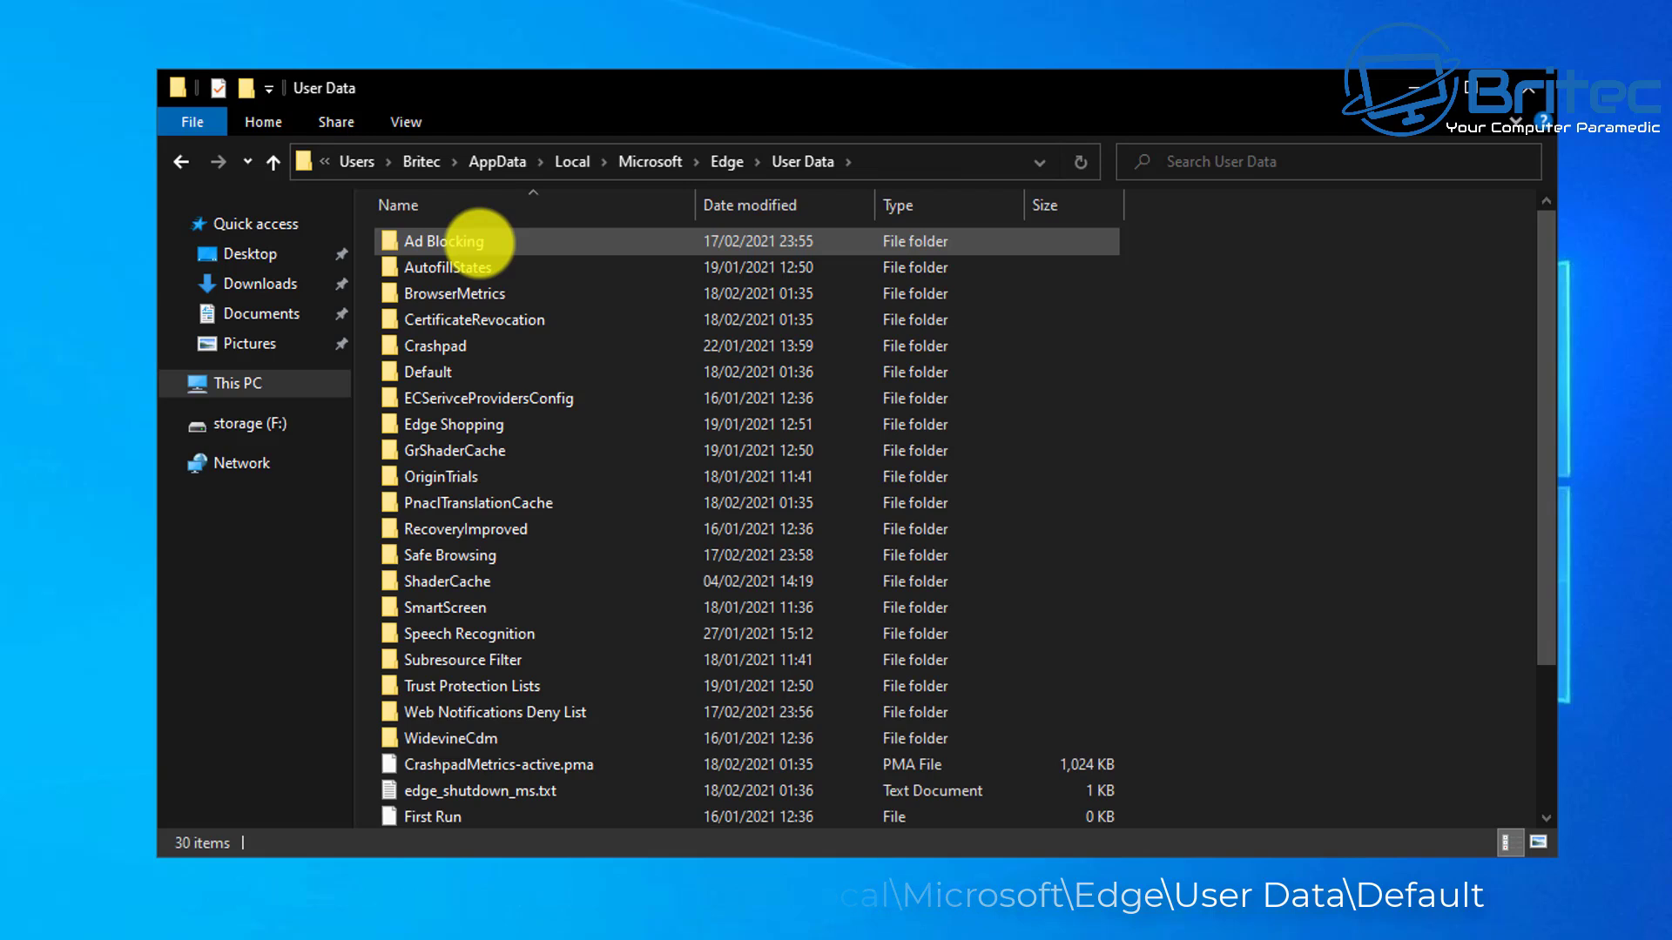
Rename the Default folder in Edge's User Data as Default.old and close File Explorer
click(459, 383)
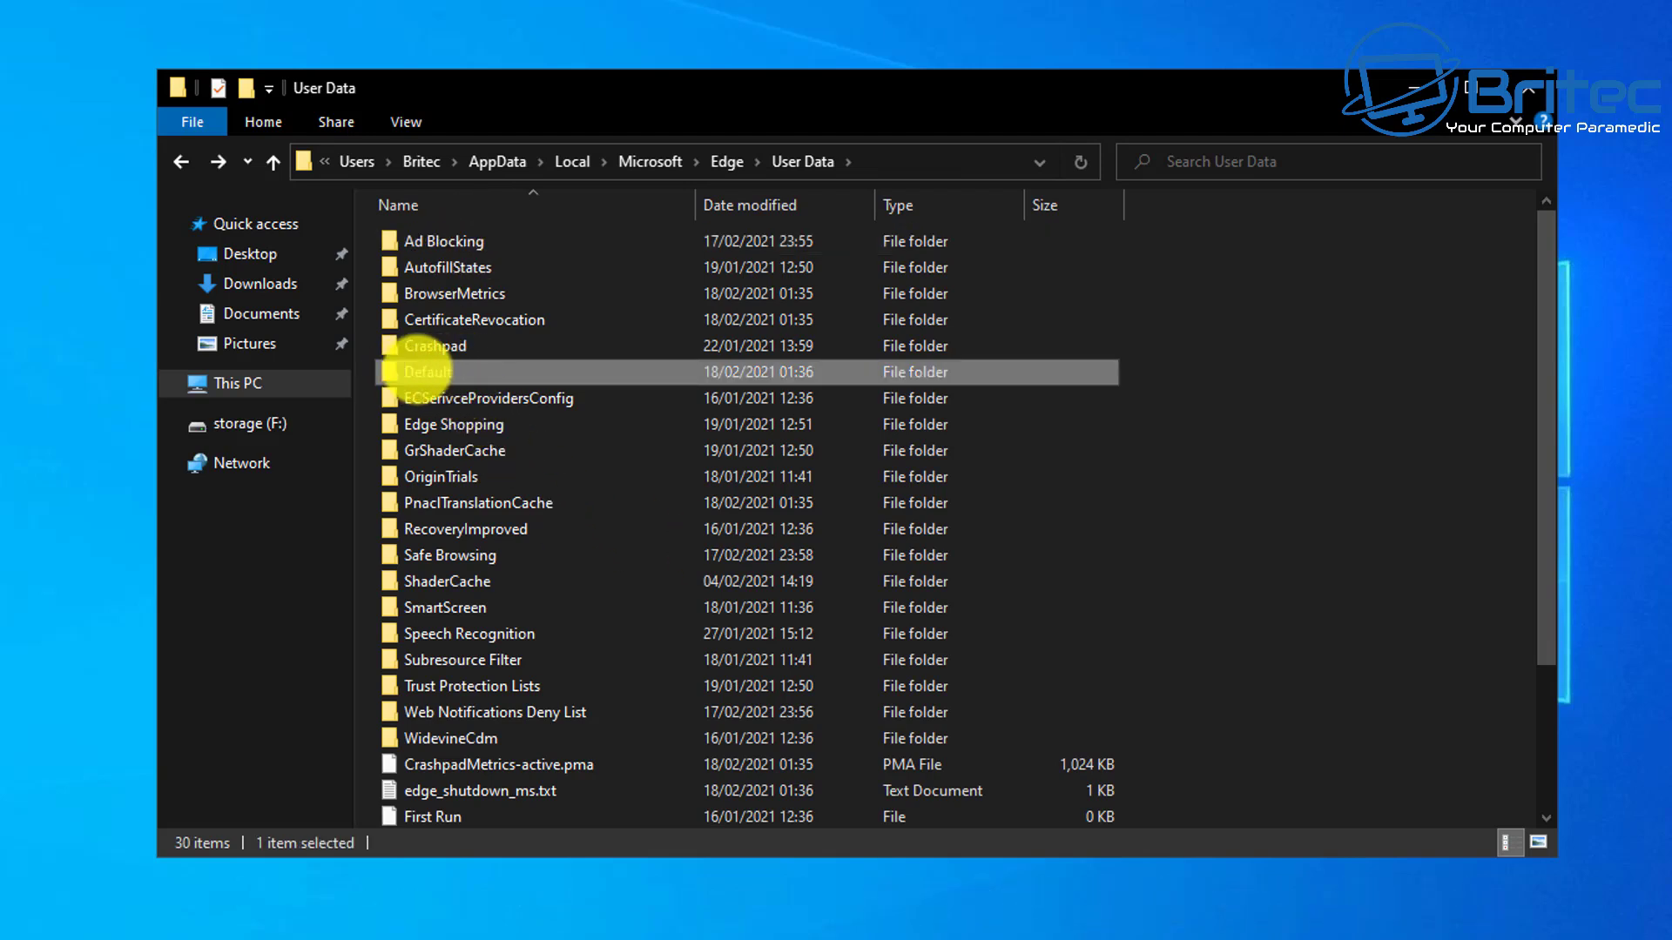
right_click(419, 370)
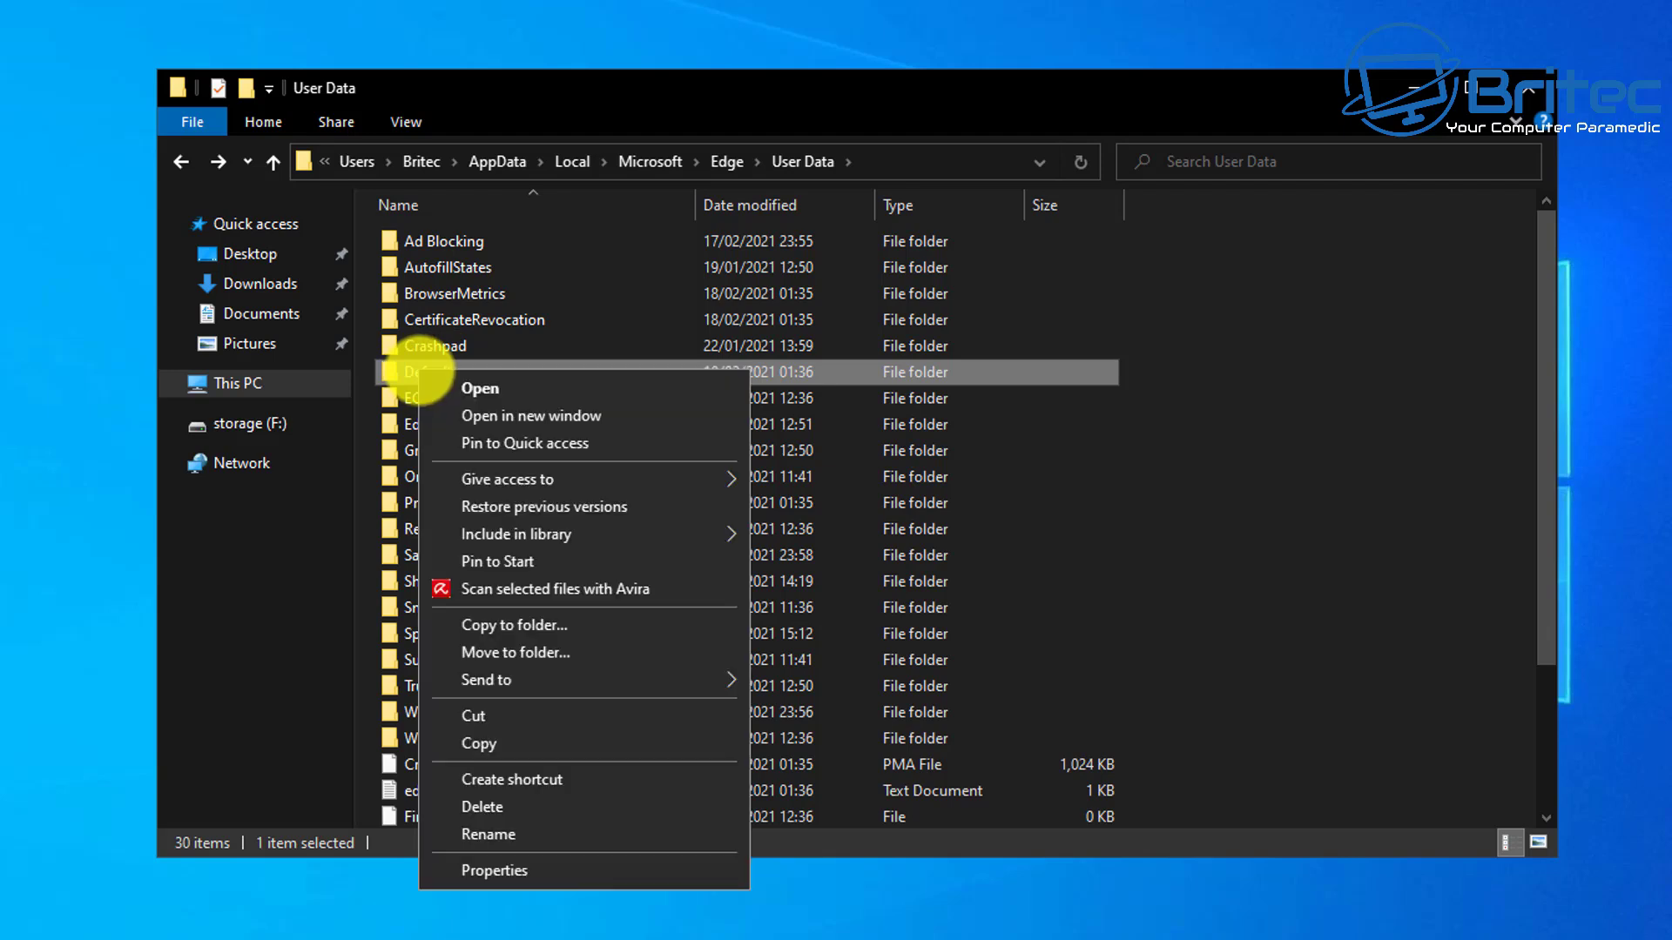
click(497, 834)
click(449, 371)
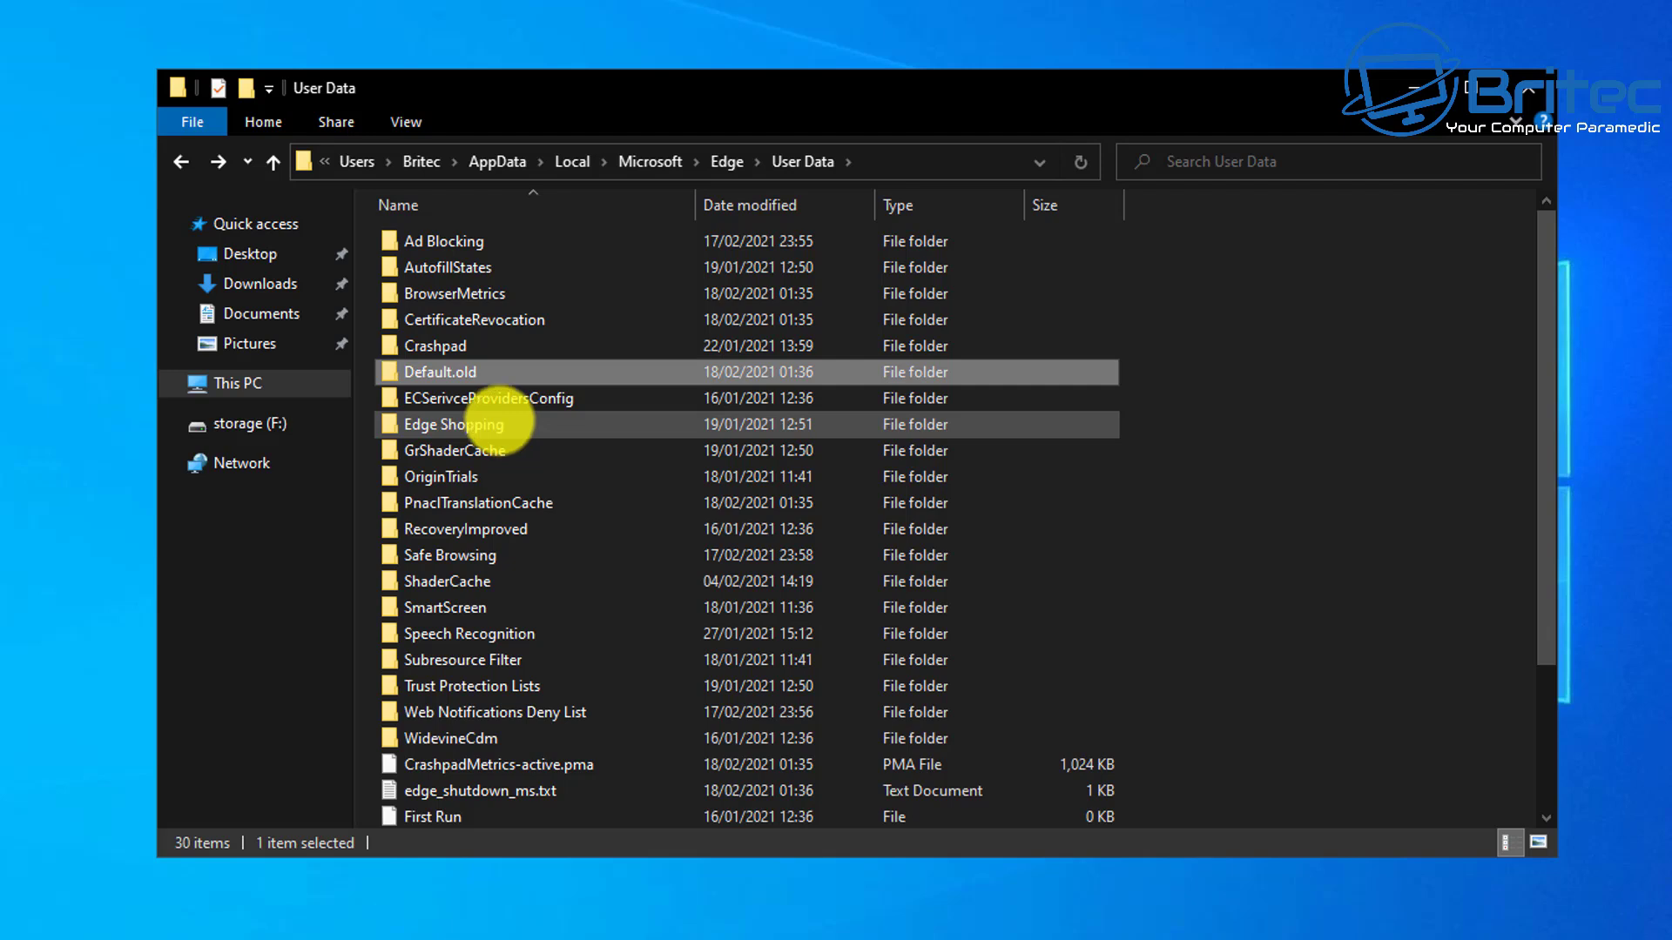
key(Return)
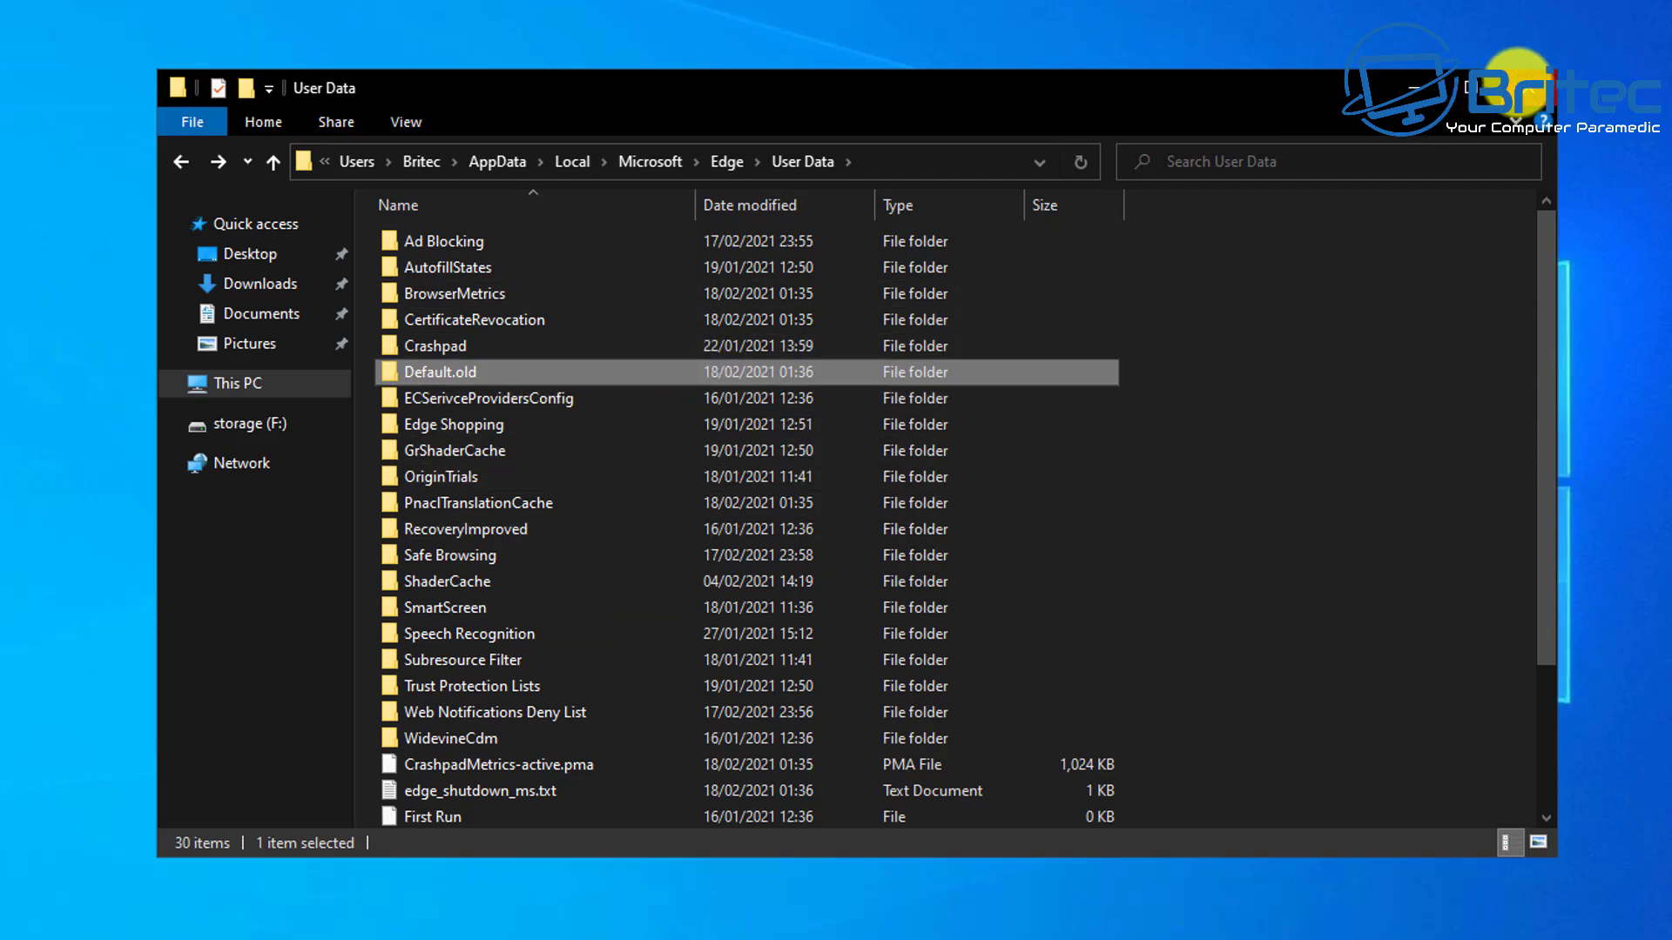
click(1519, 77)
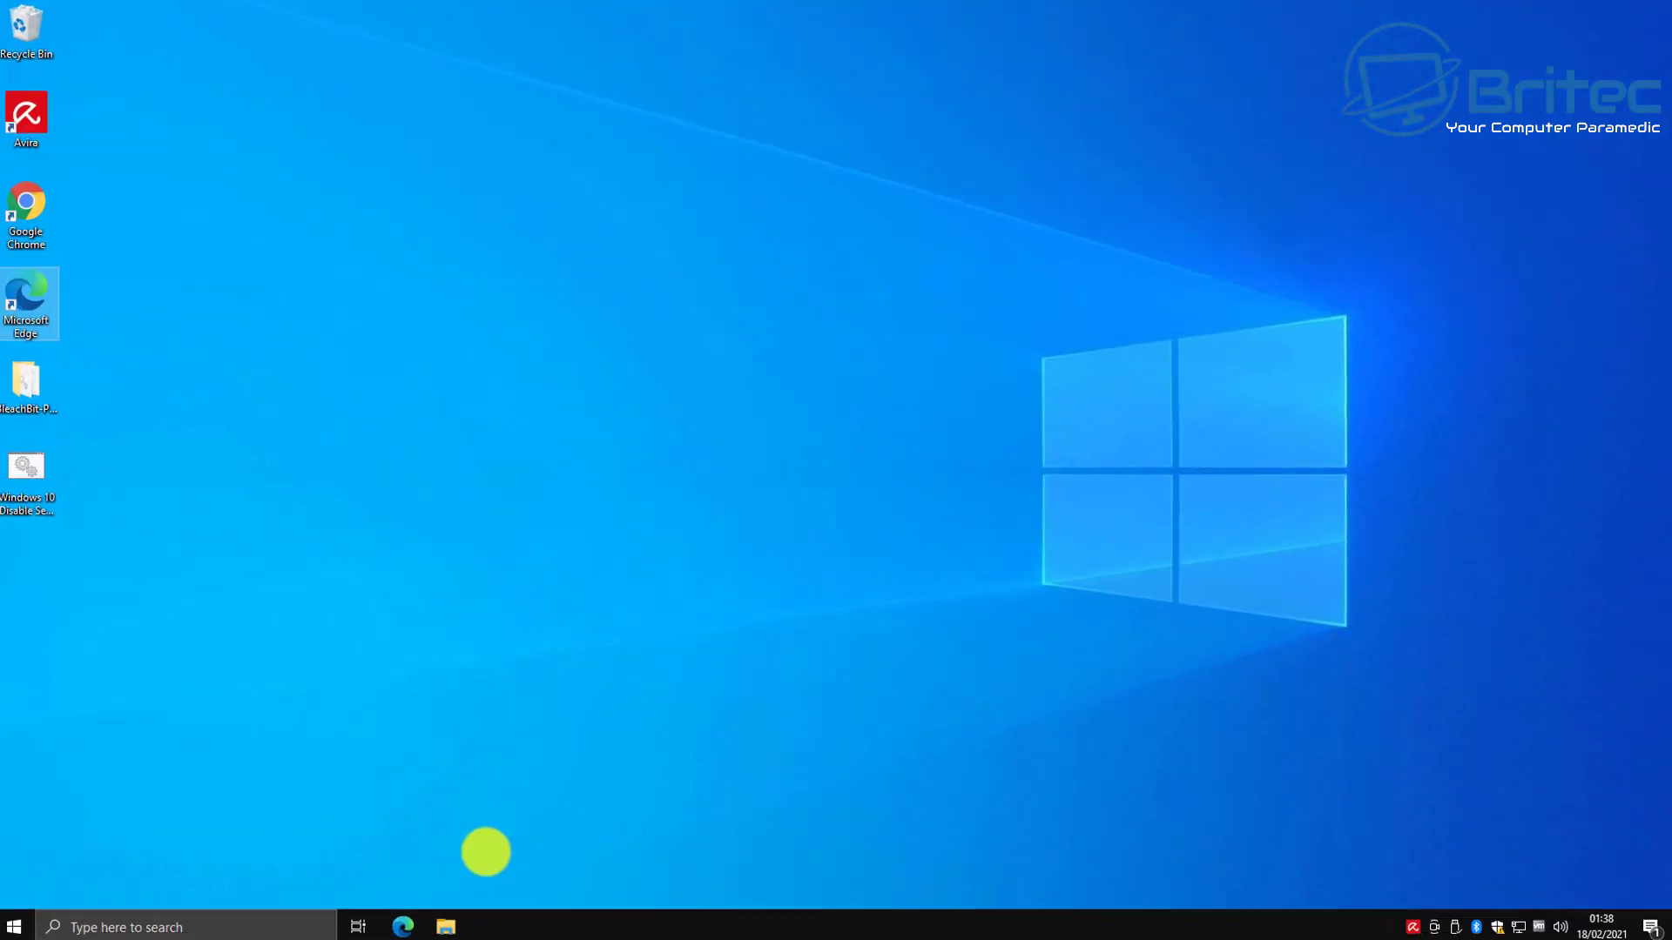
Open Microsoft Edge, continue without signing in, accept the privacy notice and close the browser
click(404, 922)
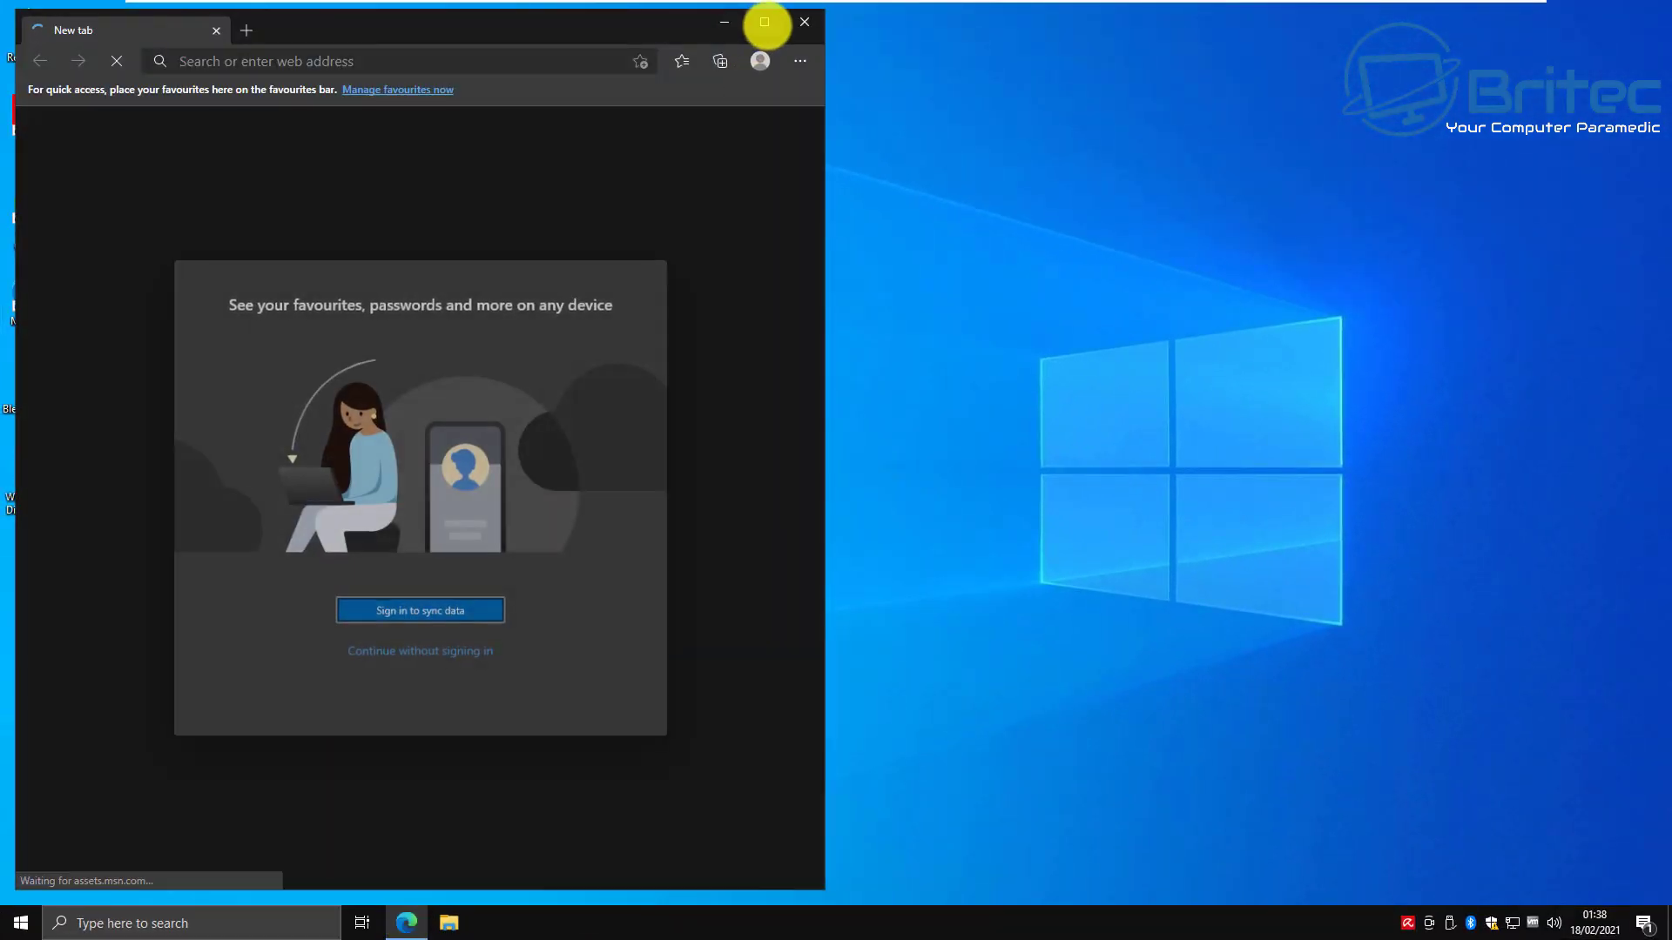
click(764, 22)
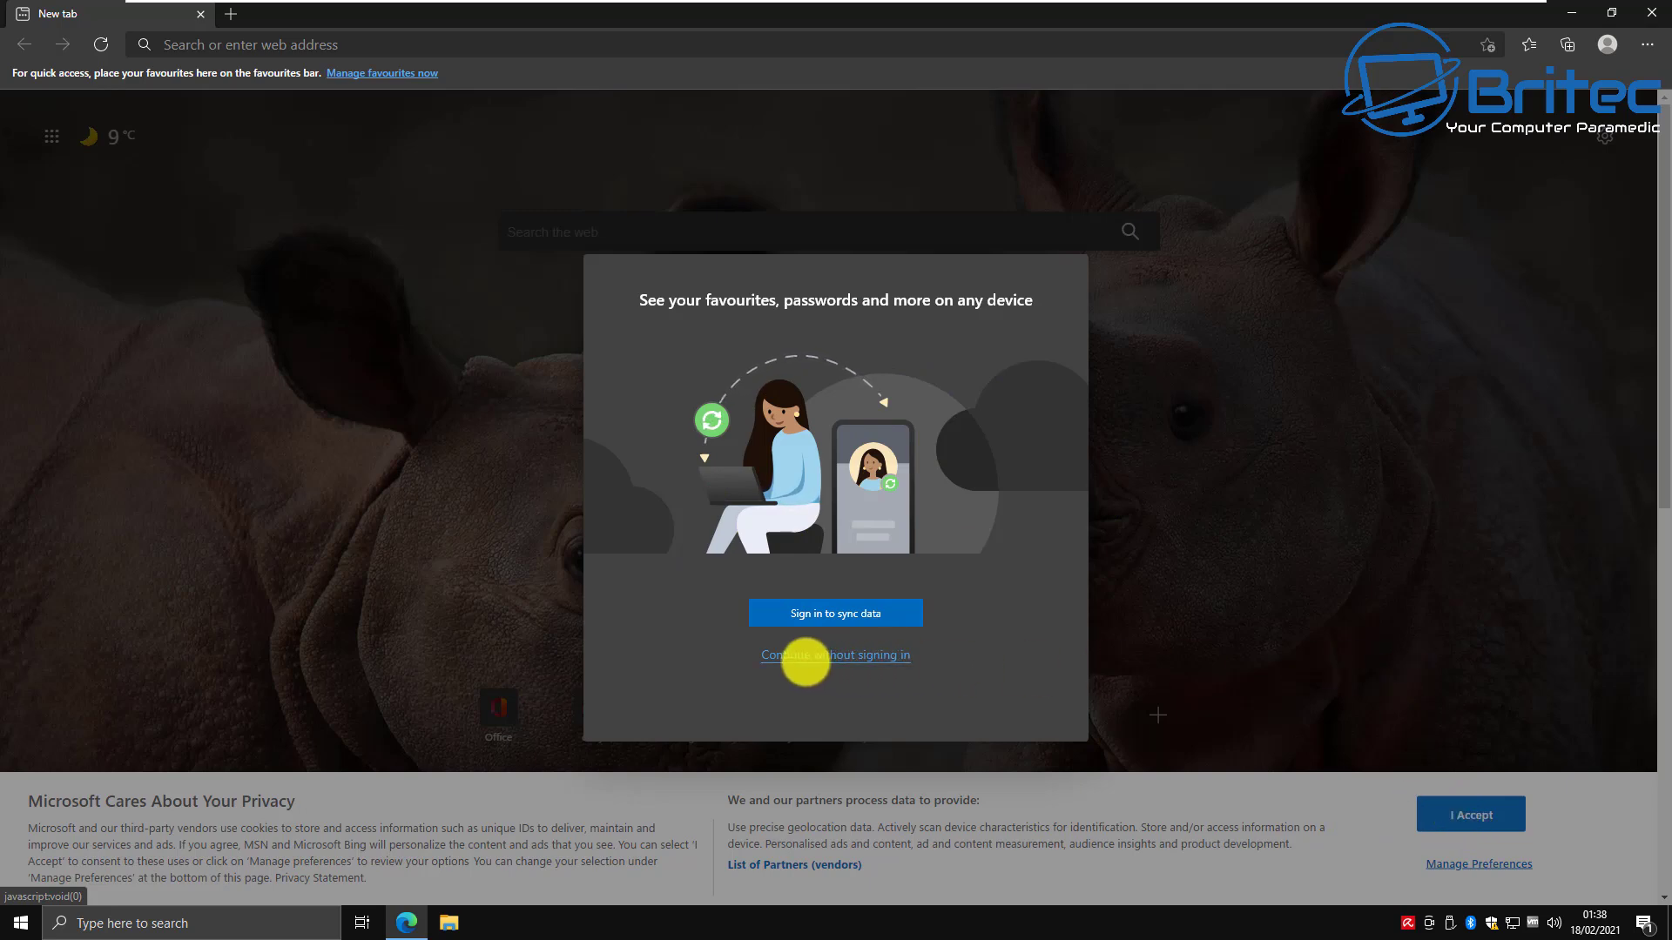
click(806, 662)
click(1485, 815)
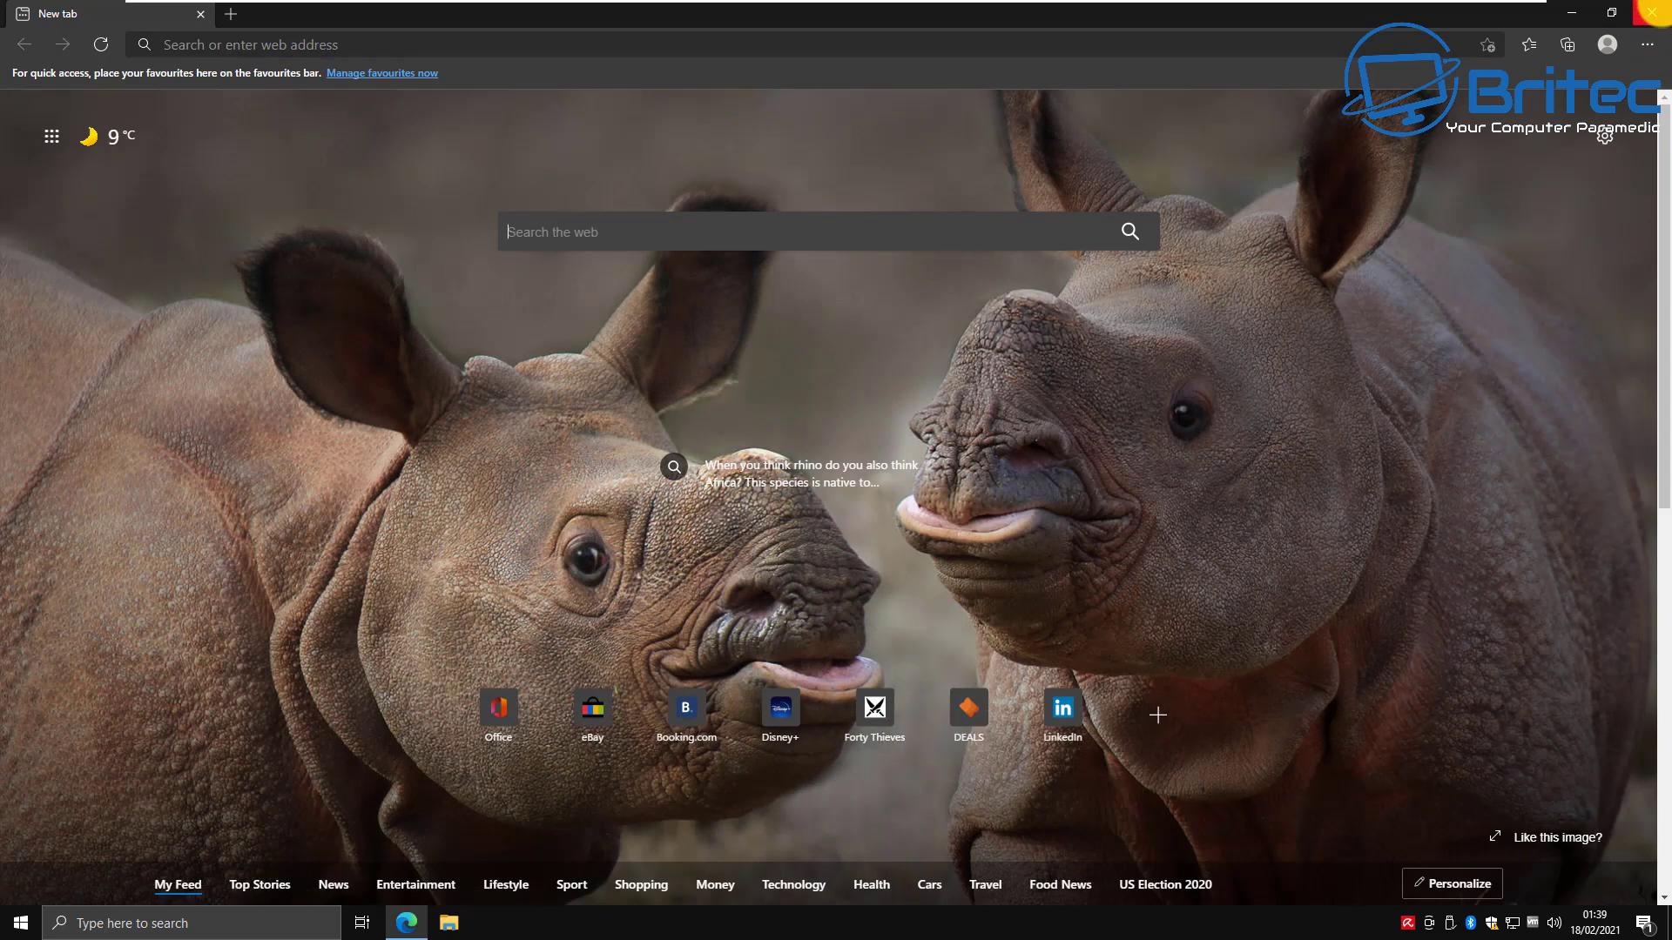
click(1652, 12)
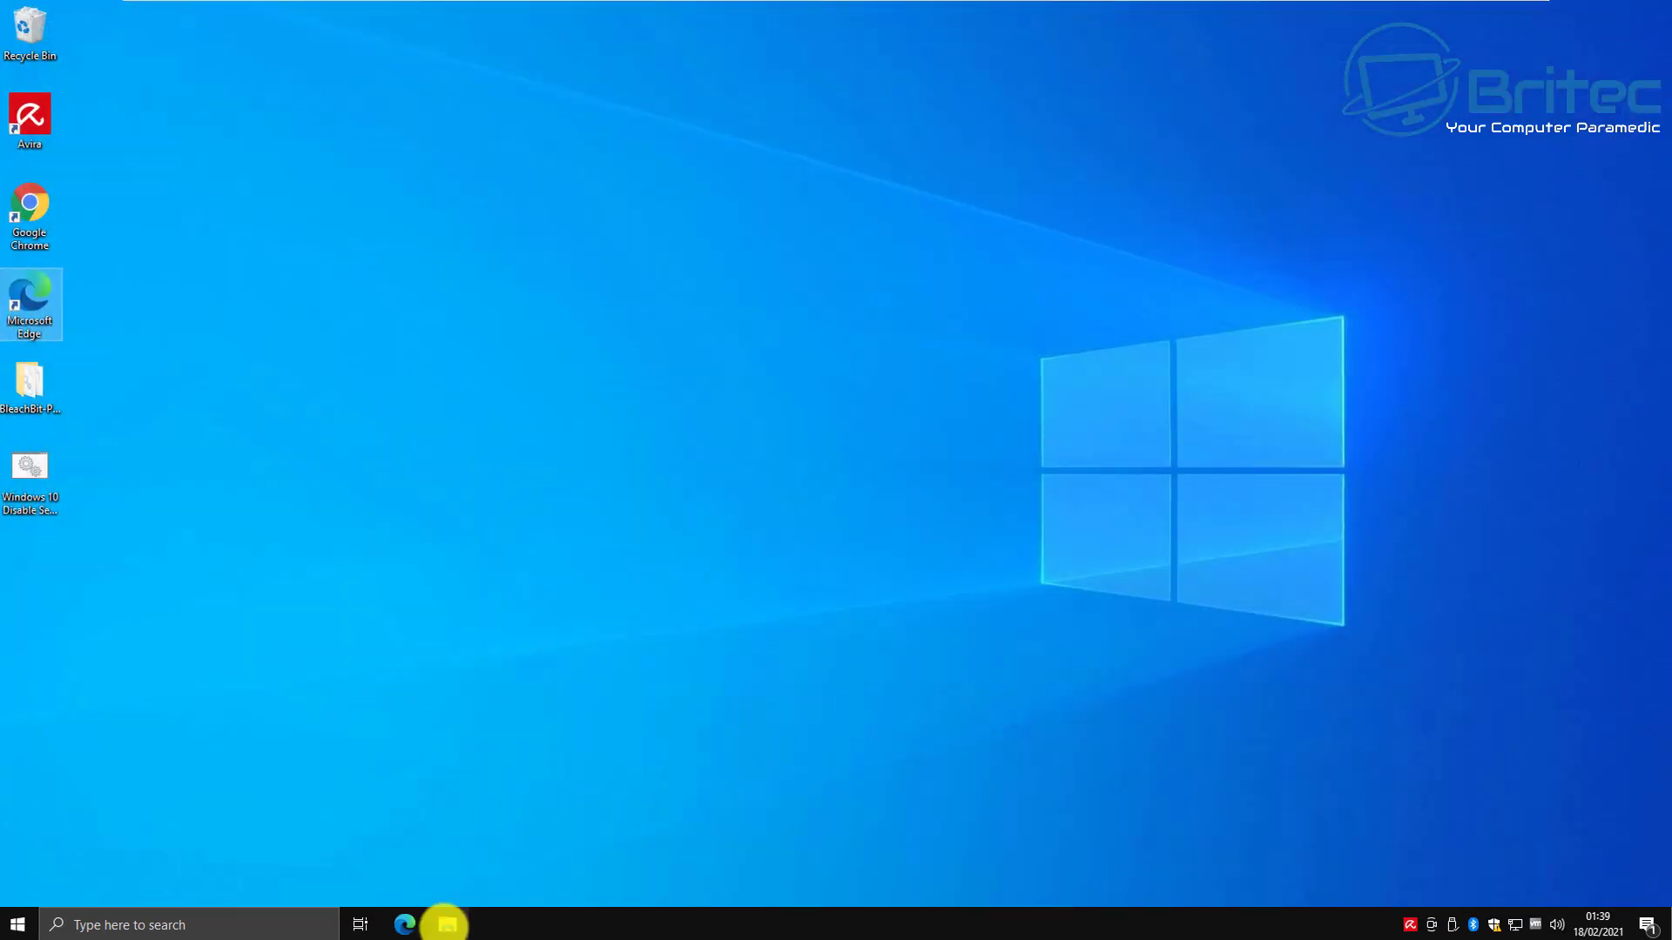
Open Local Disk (C:) in File Explorer and make sure the folder options show hidden files, folders and drives
click(447, 922)
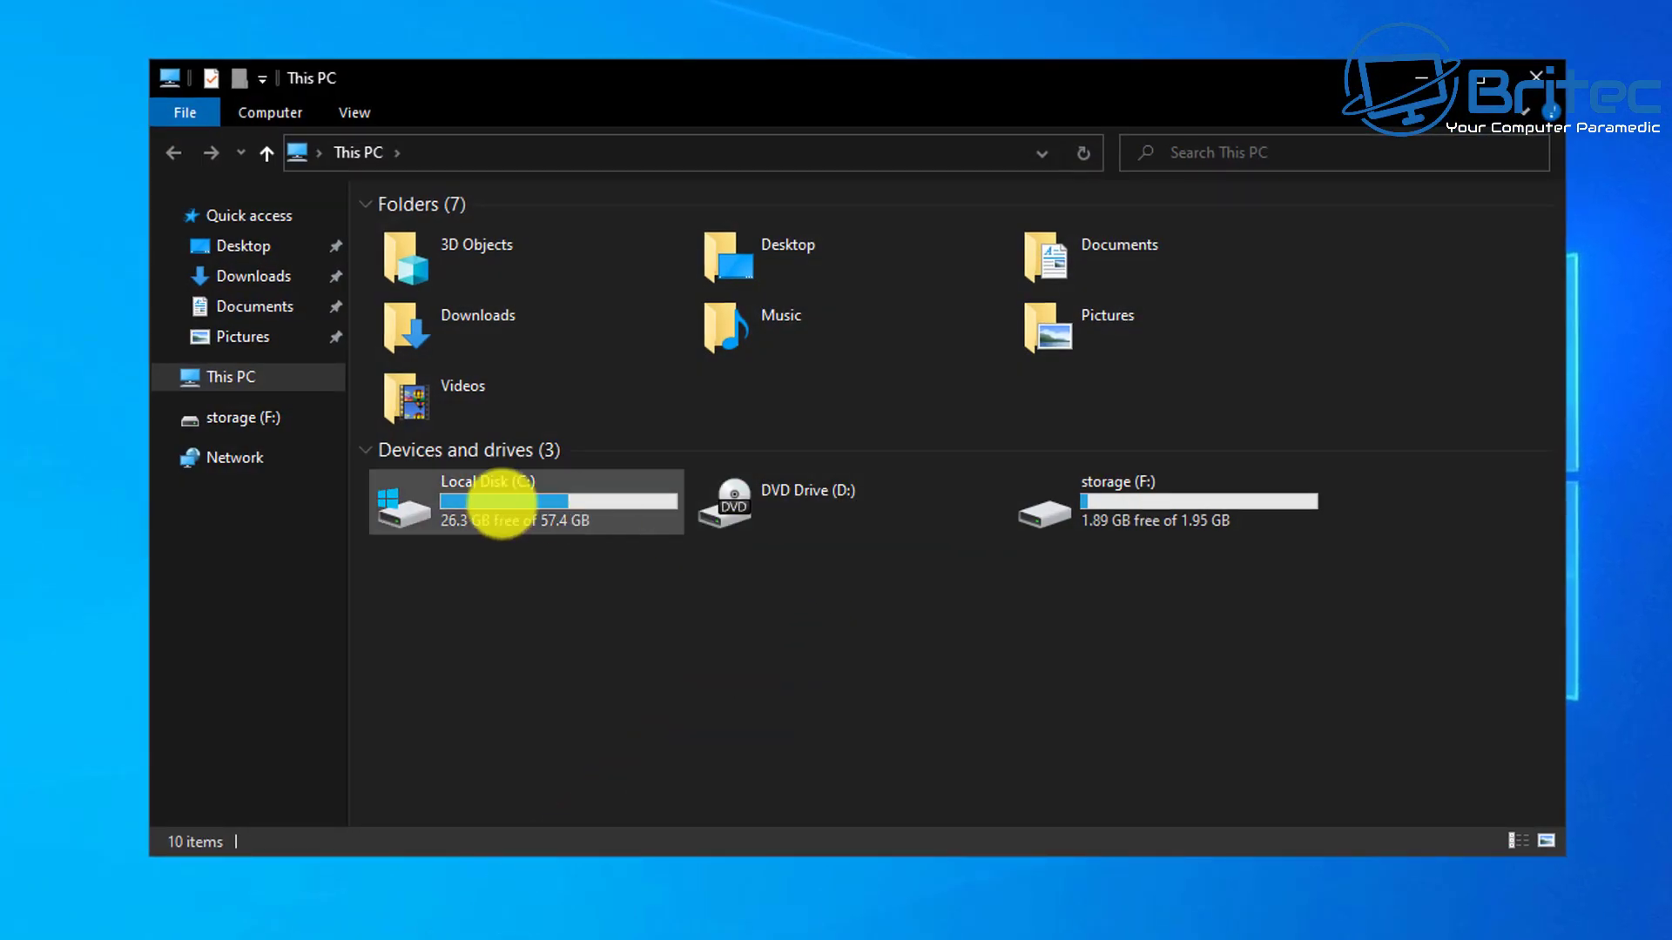
double_click(502, 503)
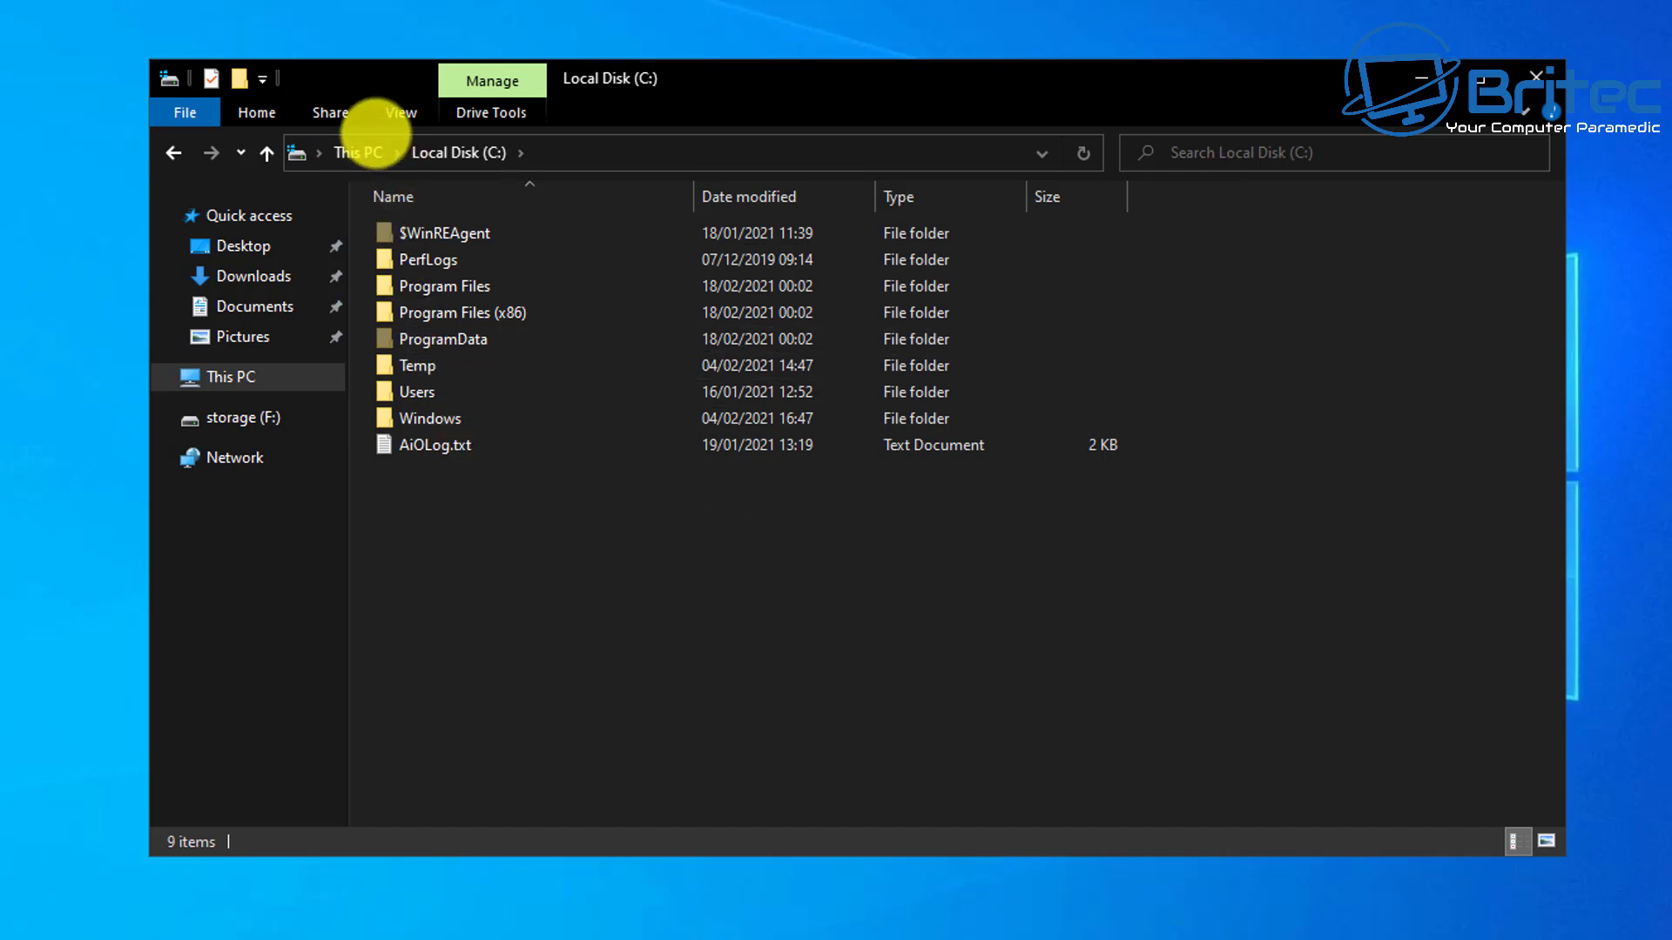
click(387, 110)
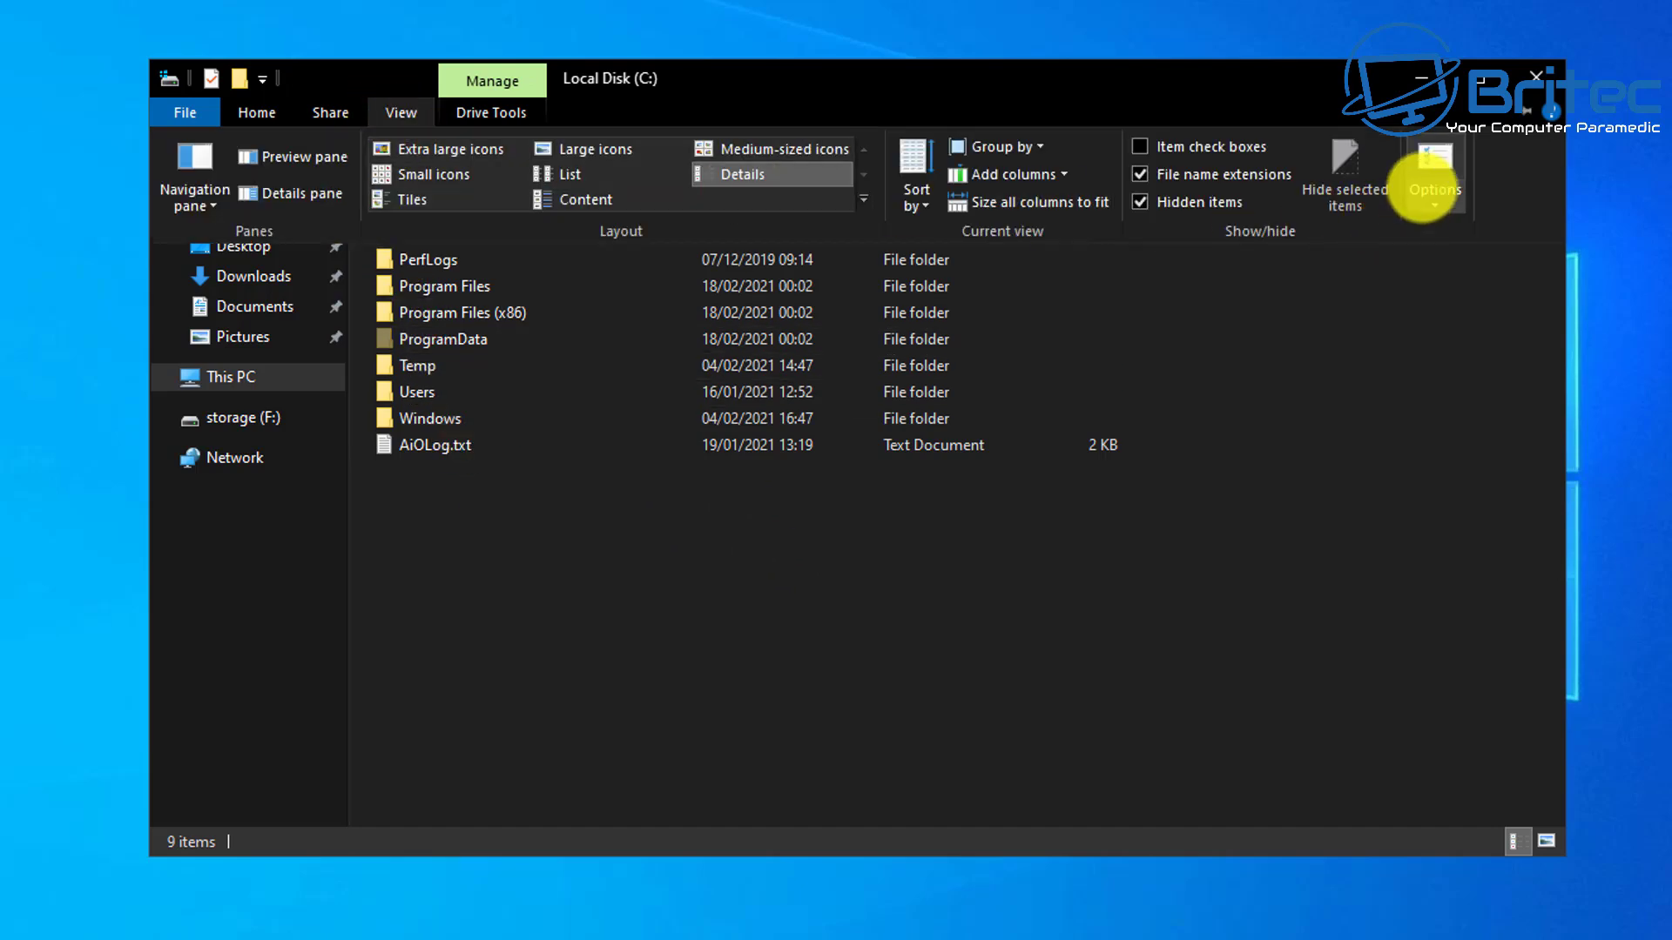
click(1435, 174)
drag(430, 231, 681, 218)
click(525, 250)
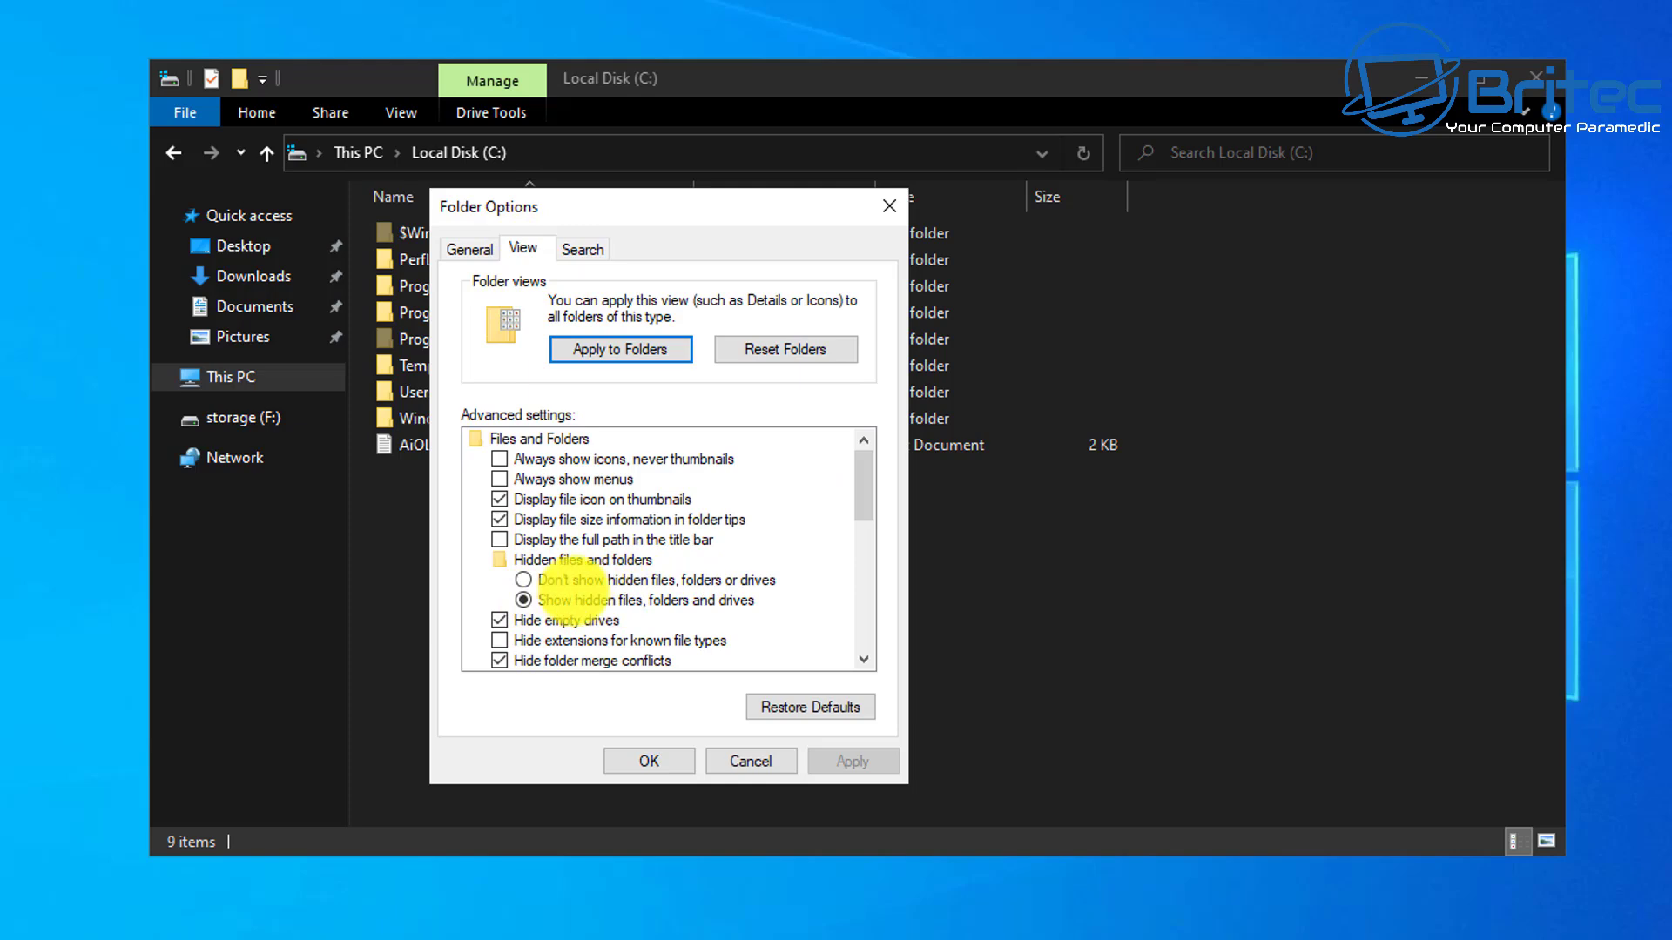
click(648, 760)
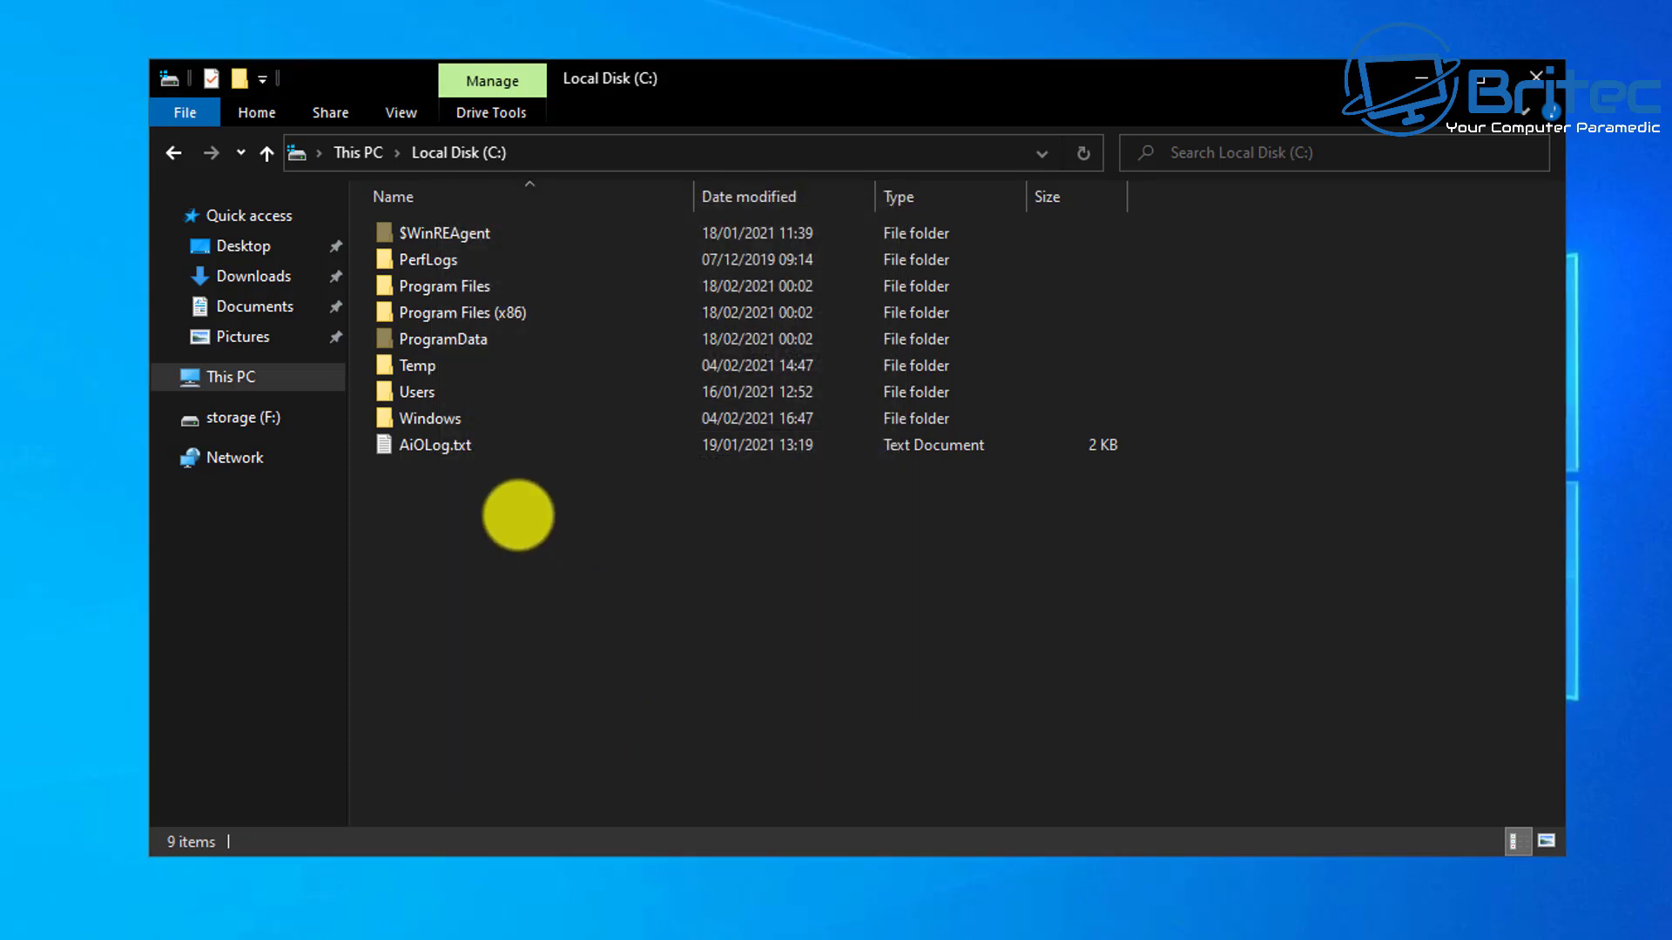
Browse from Local Disk (C:) to Users\Britec\AppData\Local\Packages
double_click(418, 392)
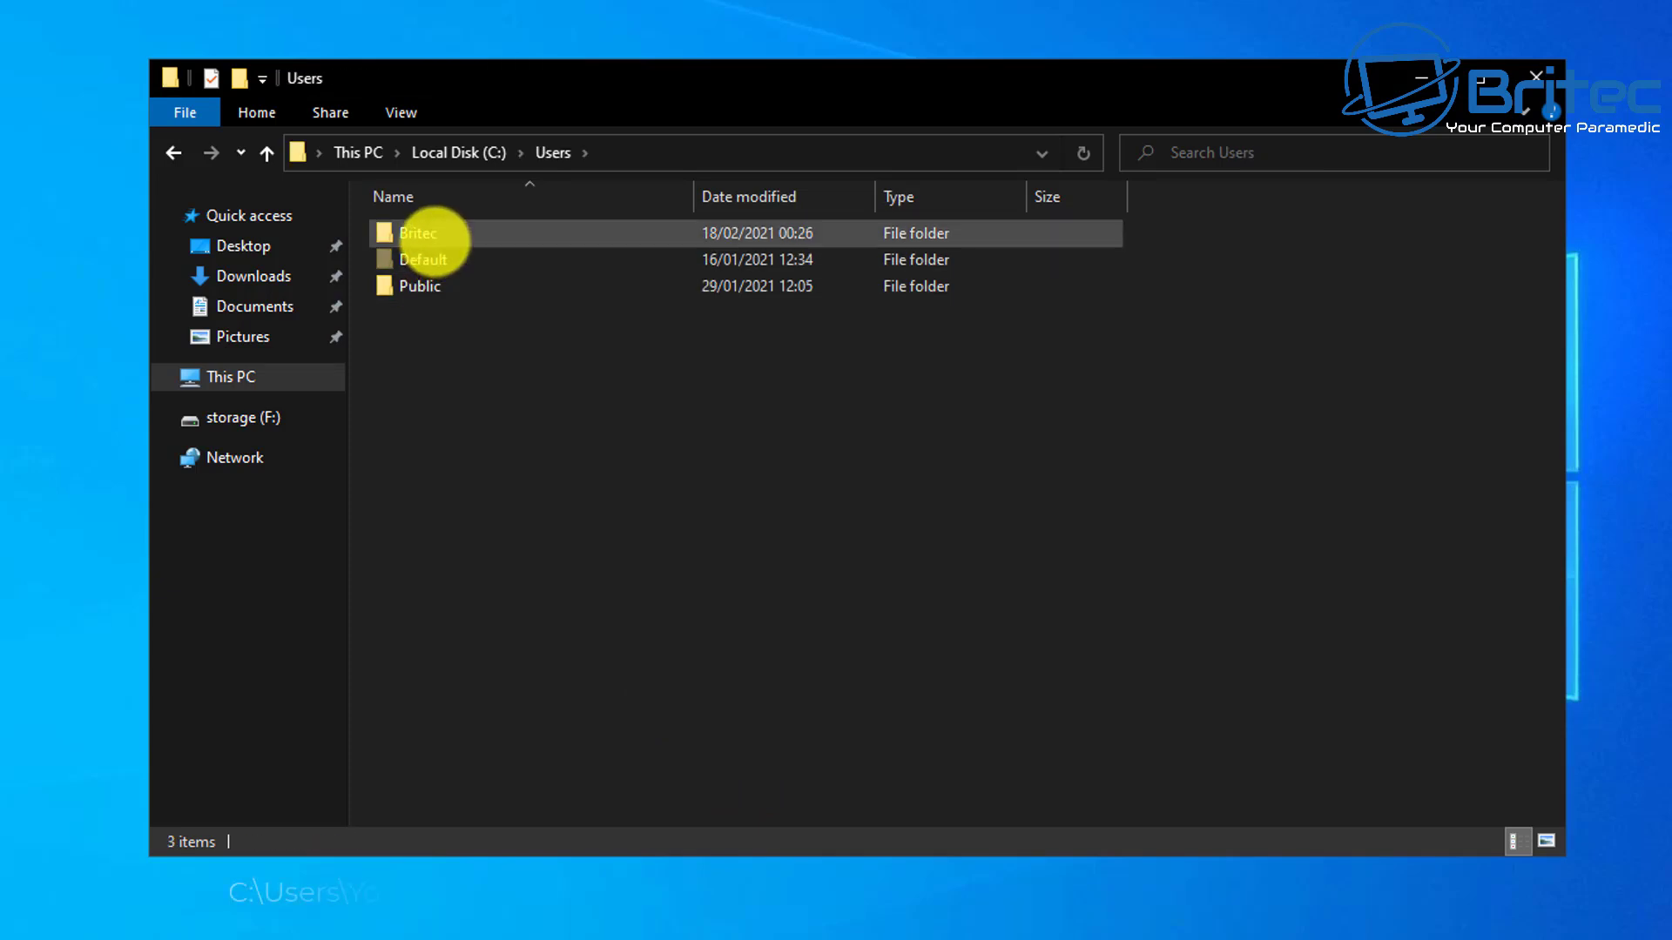
double_click(434, 237)
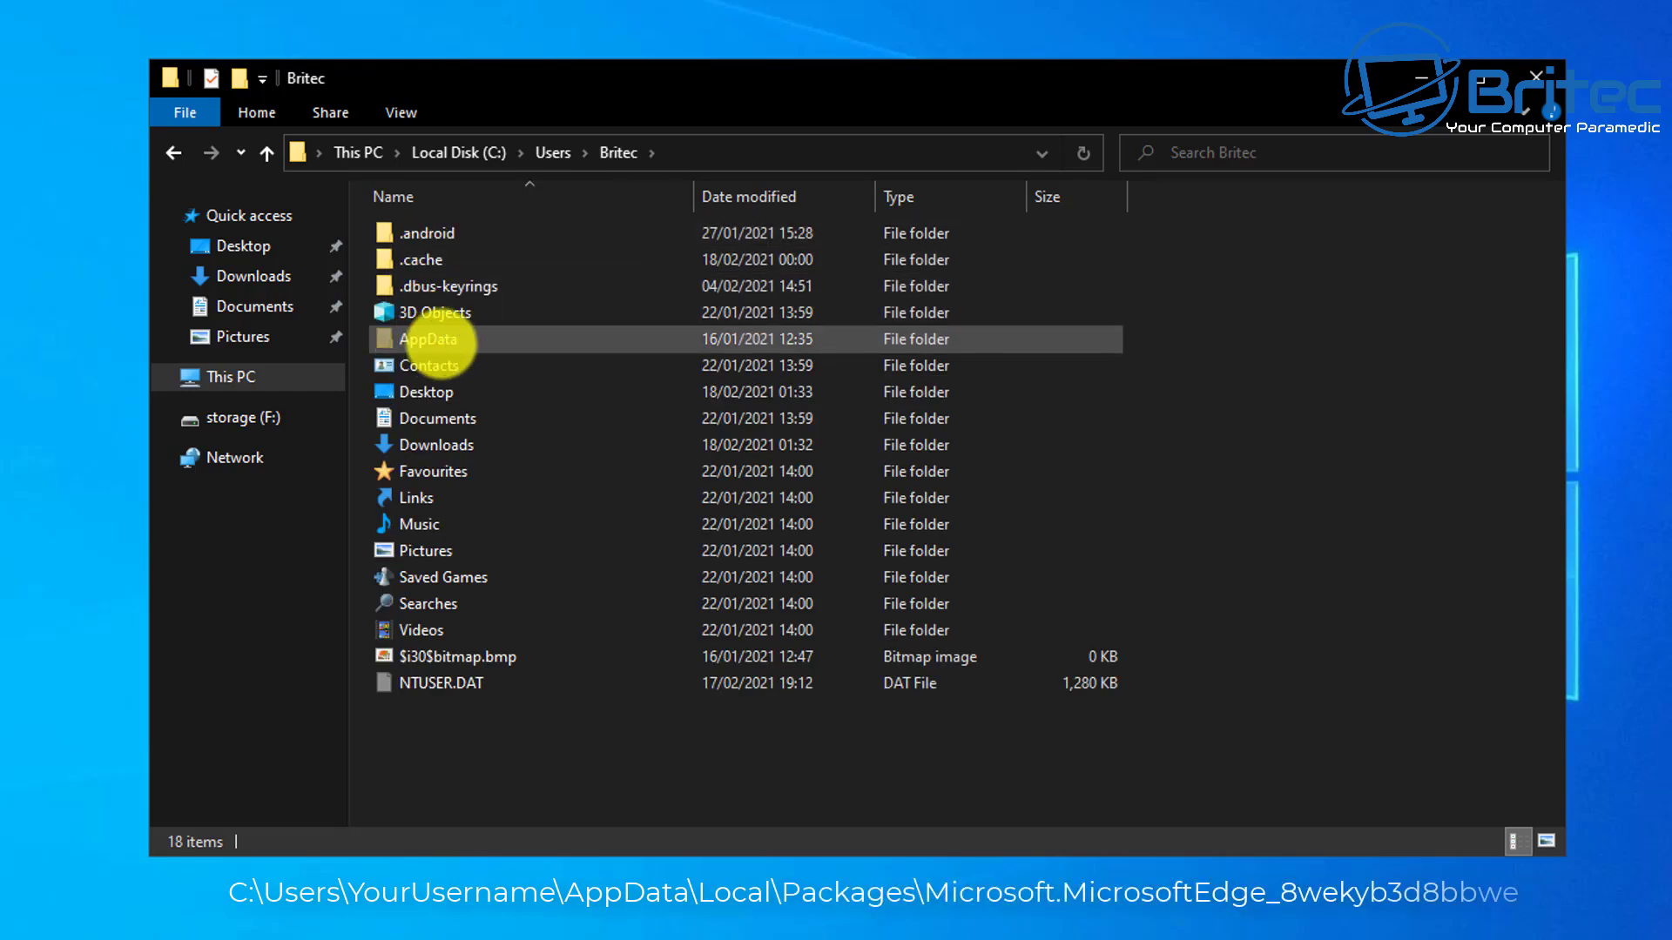
double_click(483, 338)
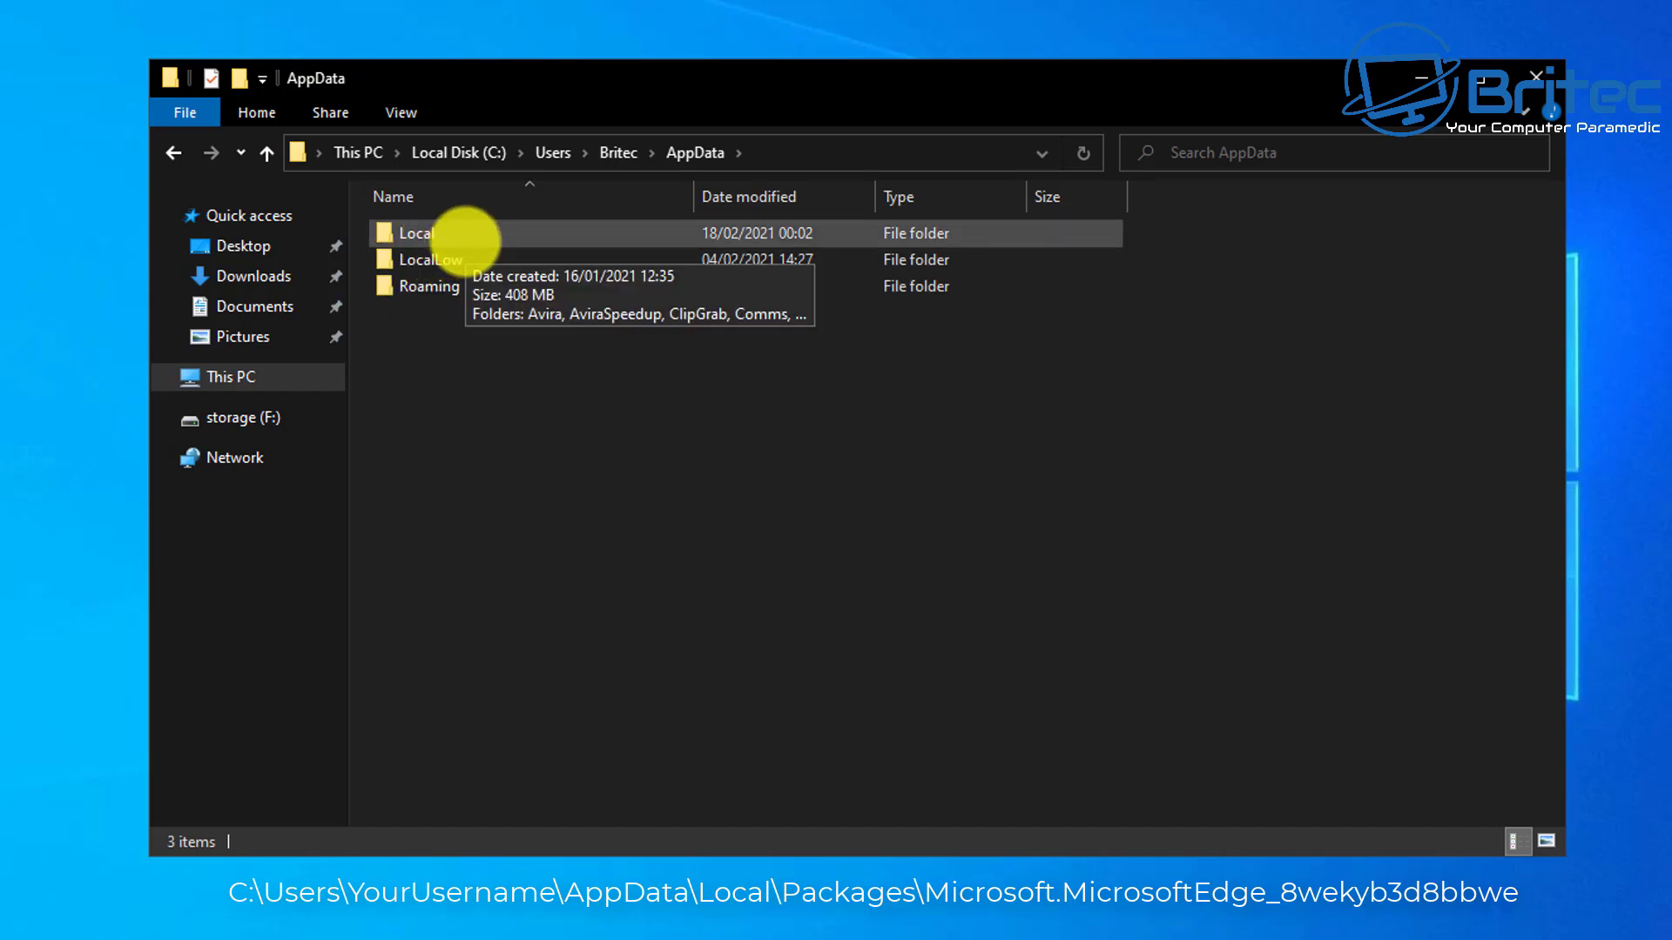
click(466, 240)
double_click(466, 240)
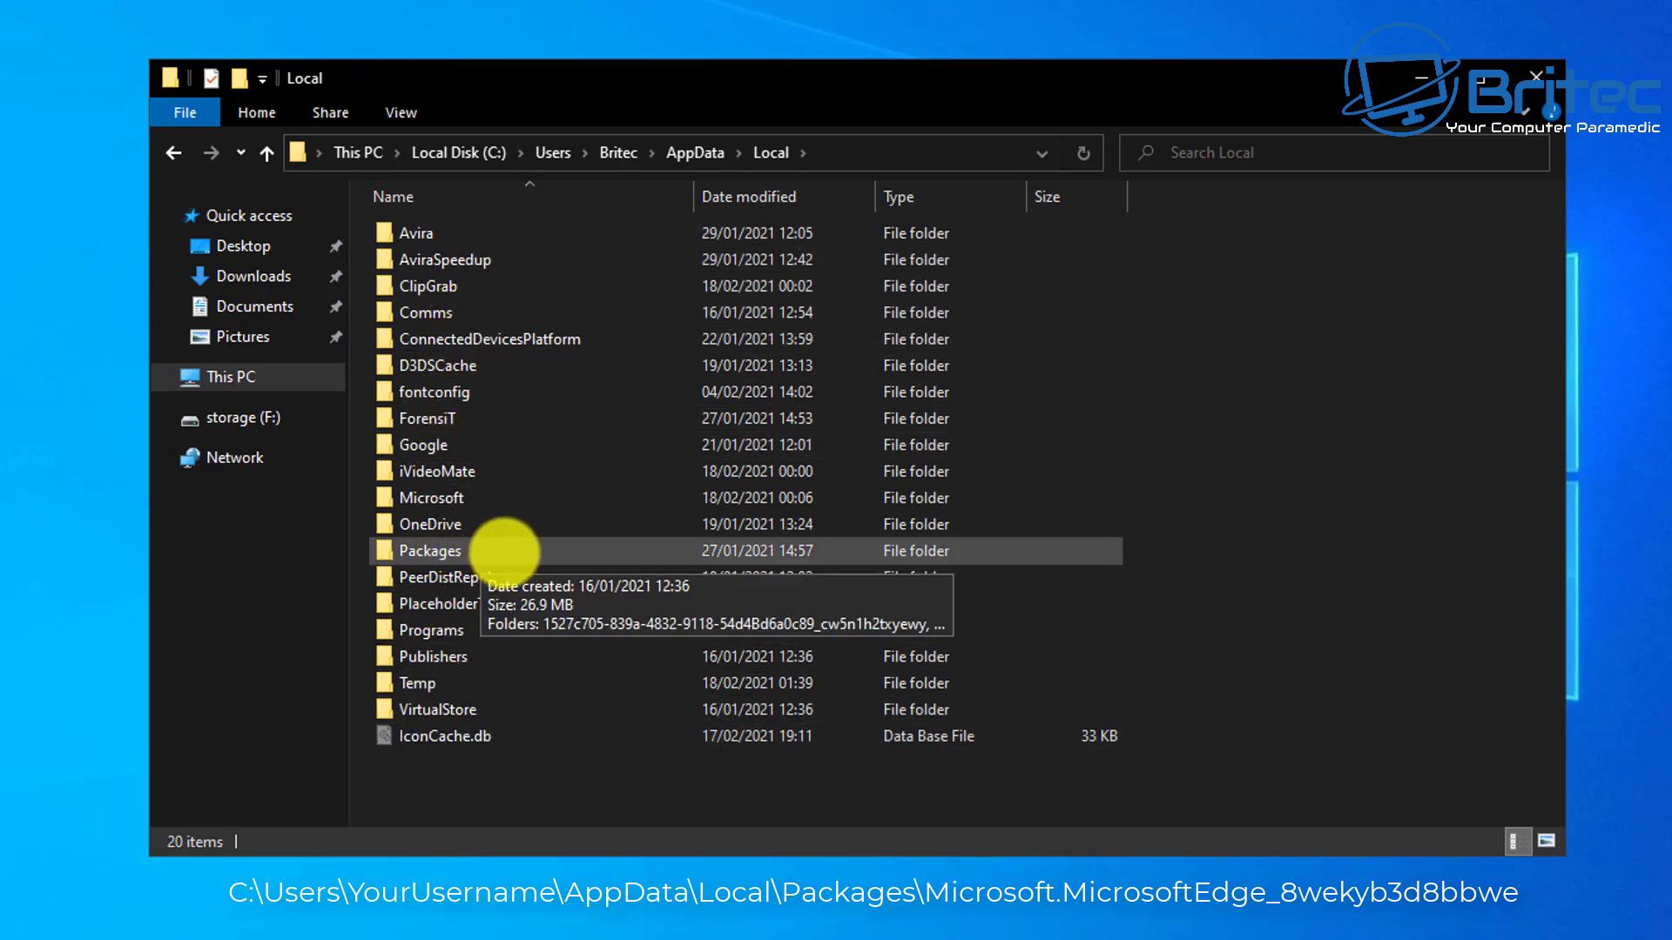
double_click(504, 551)
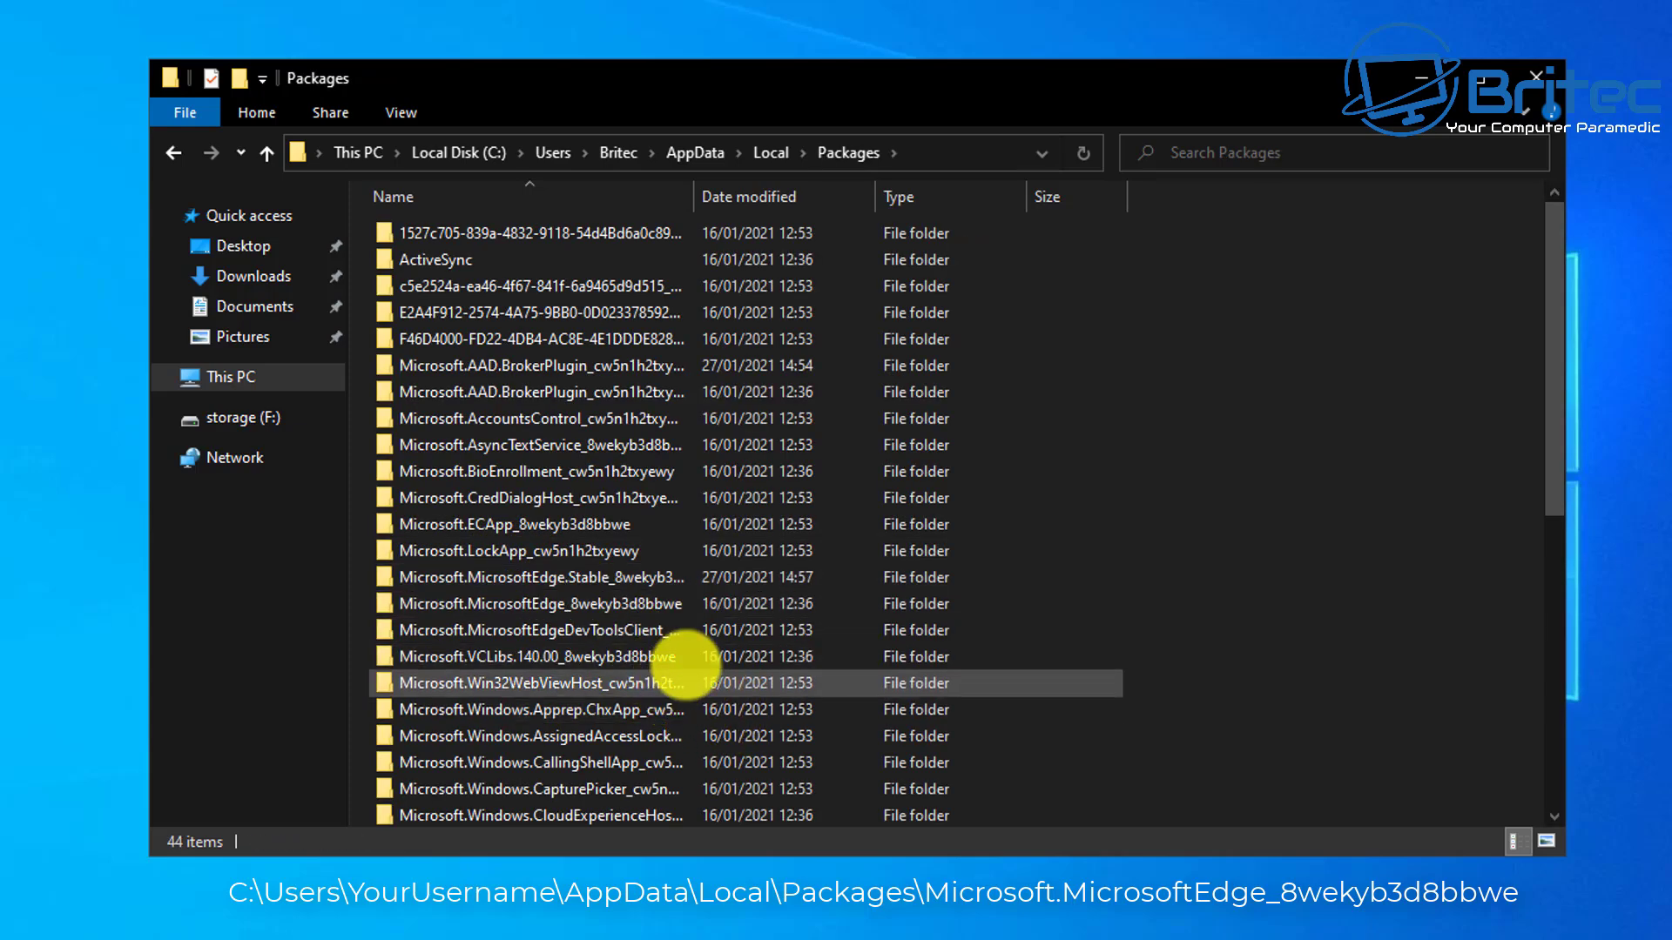
Delete the Microsoft.MicrosoftEdge_8wekyb3d8bbwe folder from Packages and close File Explorer
drag(705, 196, 885, 235)
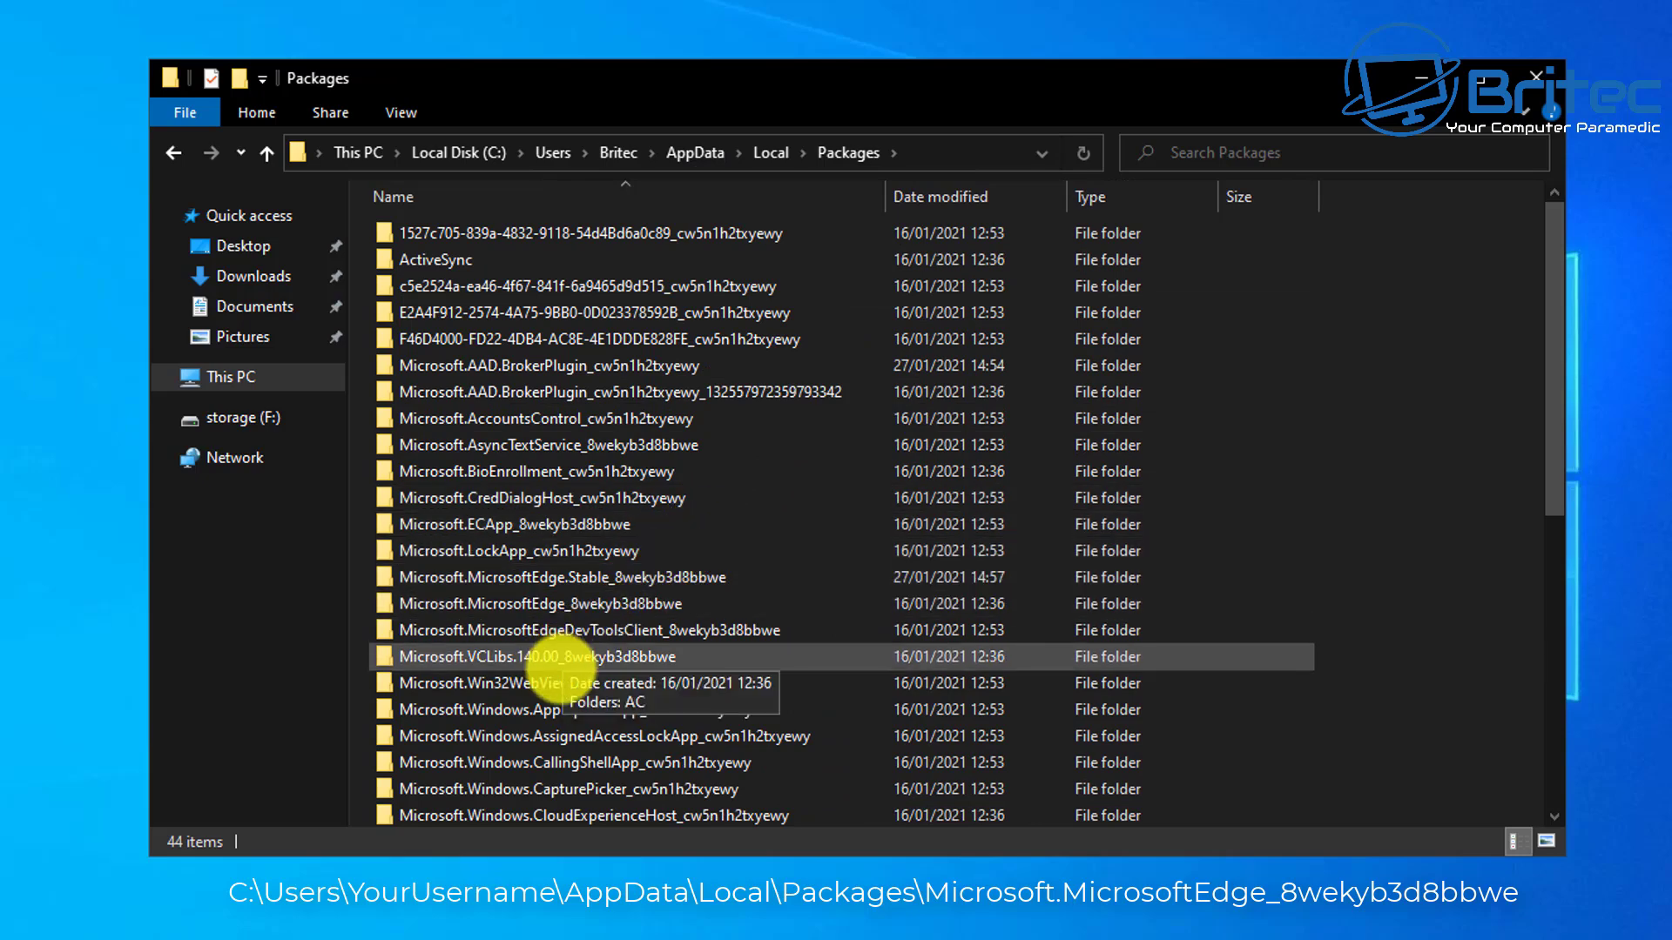
scroll(562, 667, down, 5)
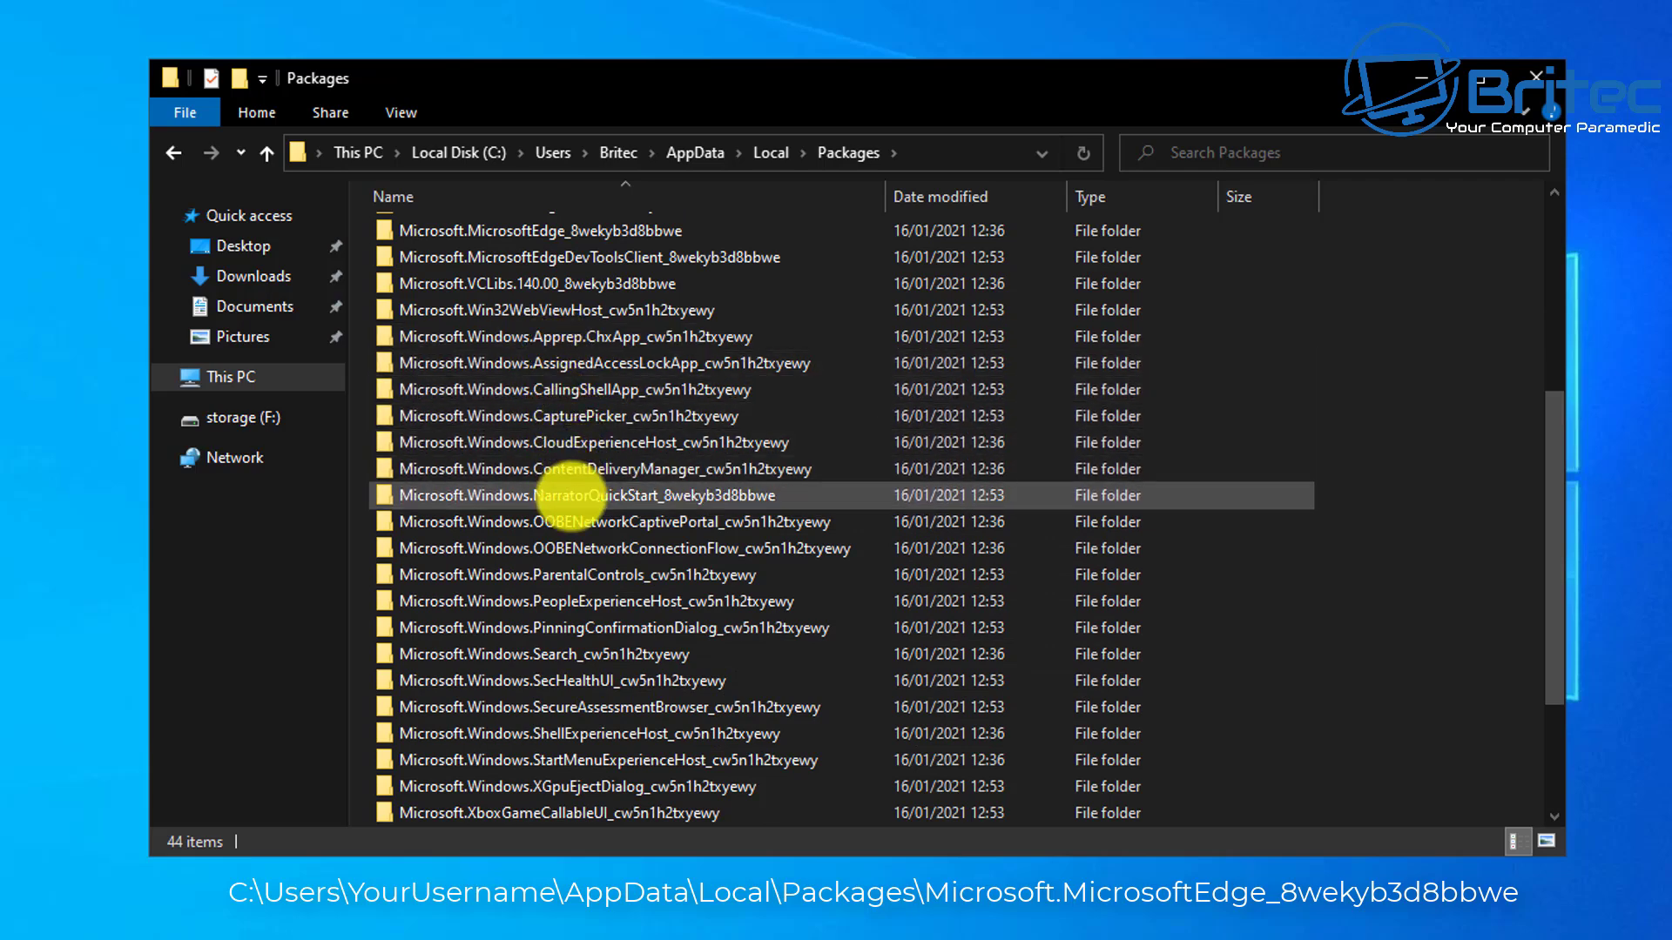
scroll(592, 557, down, 2)
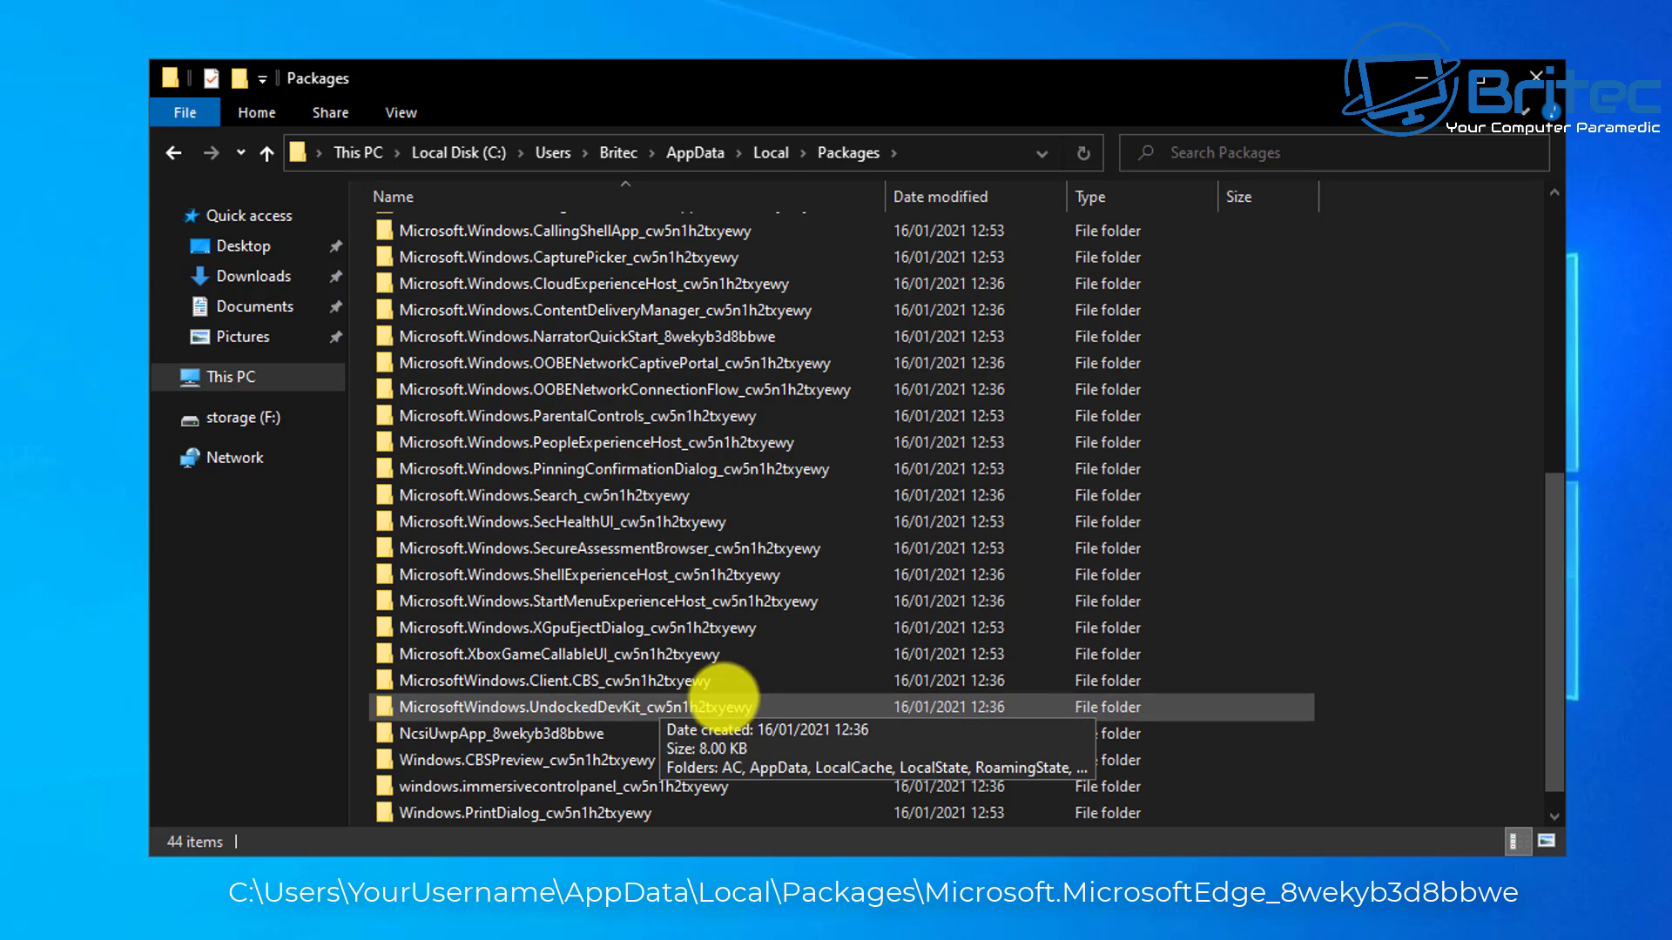
scroll(716, 697, up, 4)
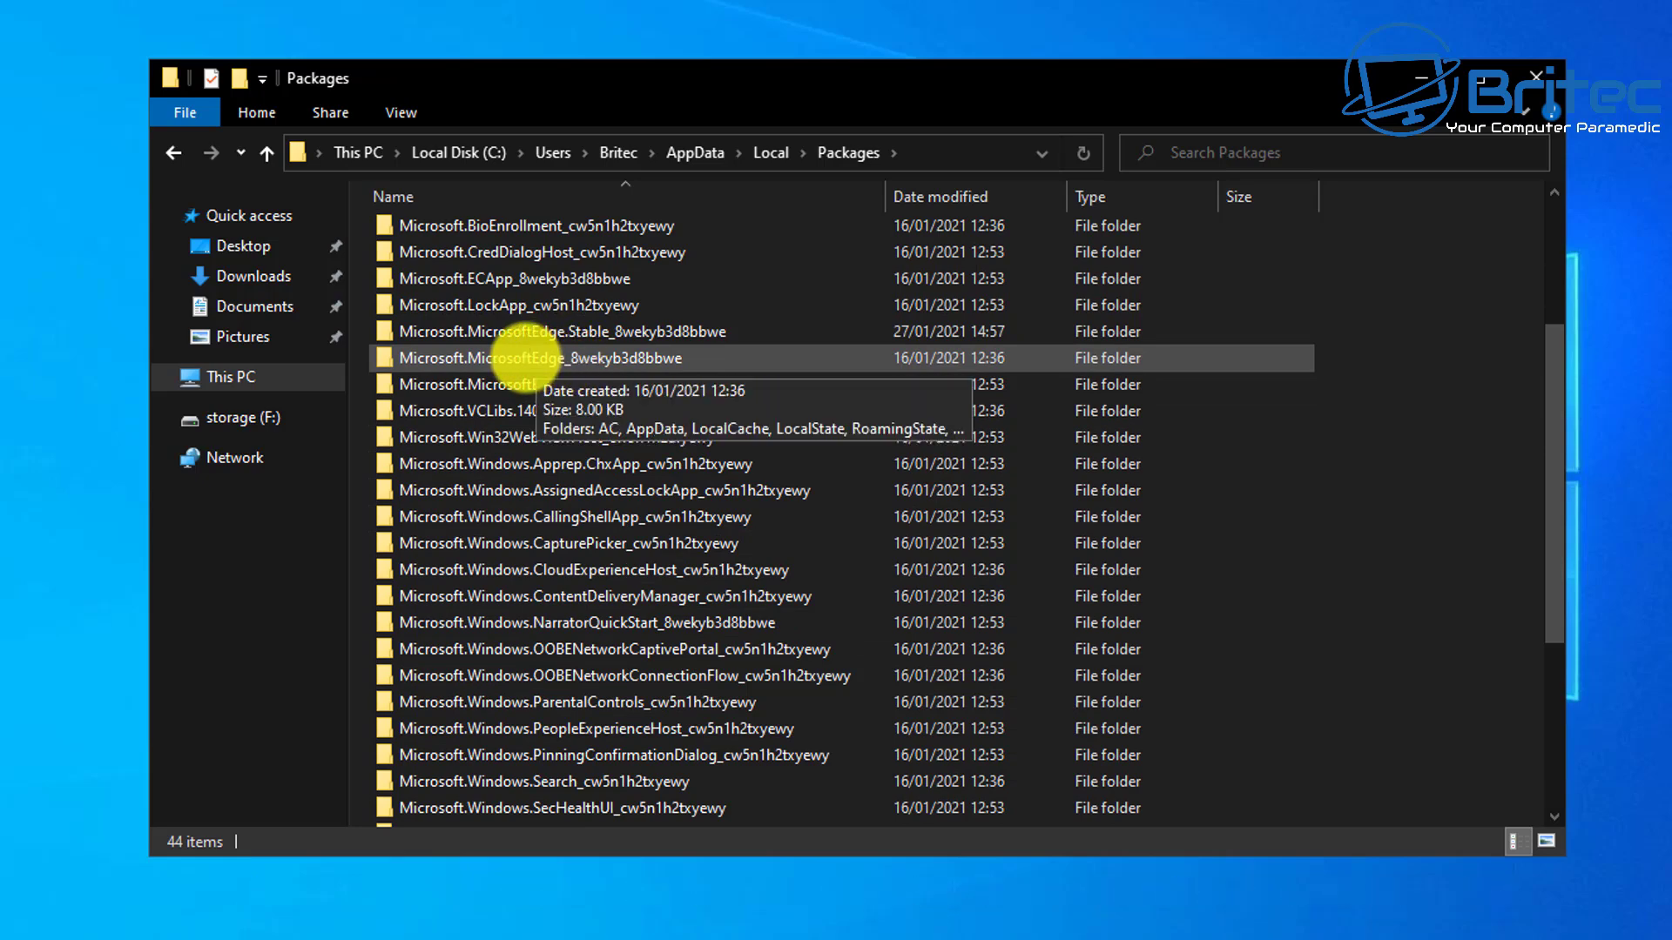
click(520, 358)
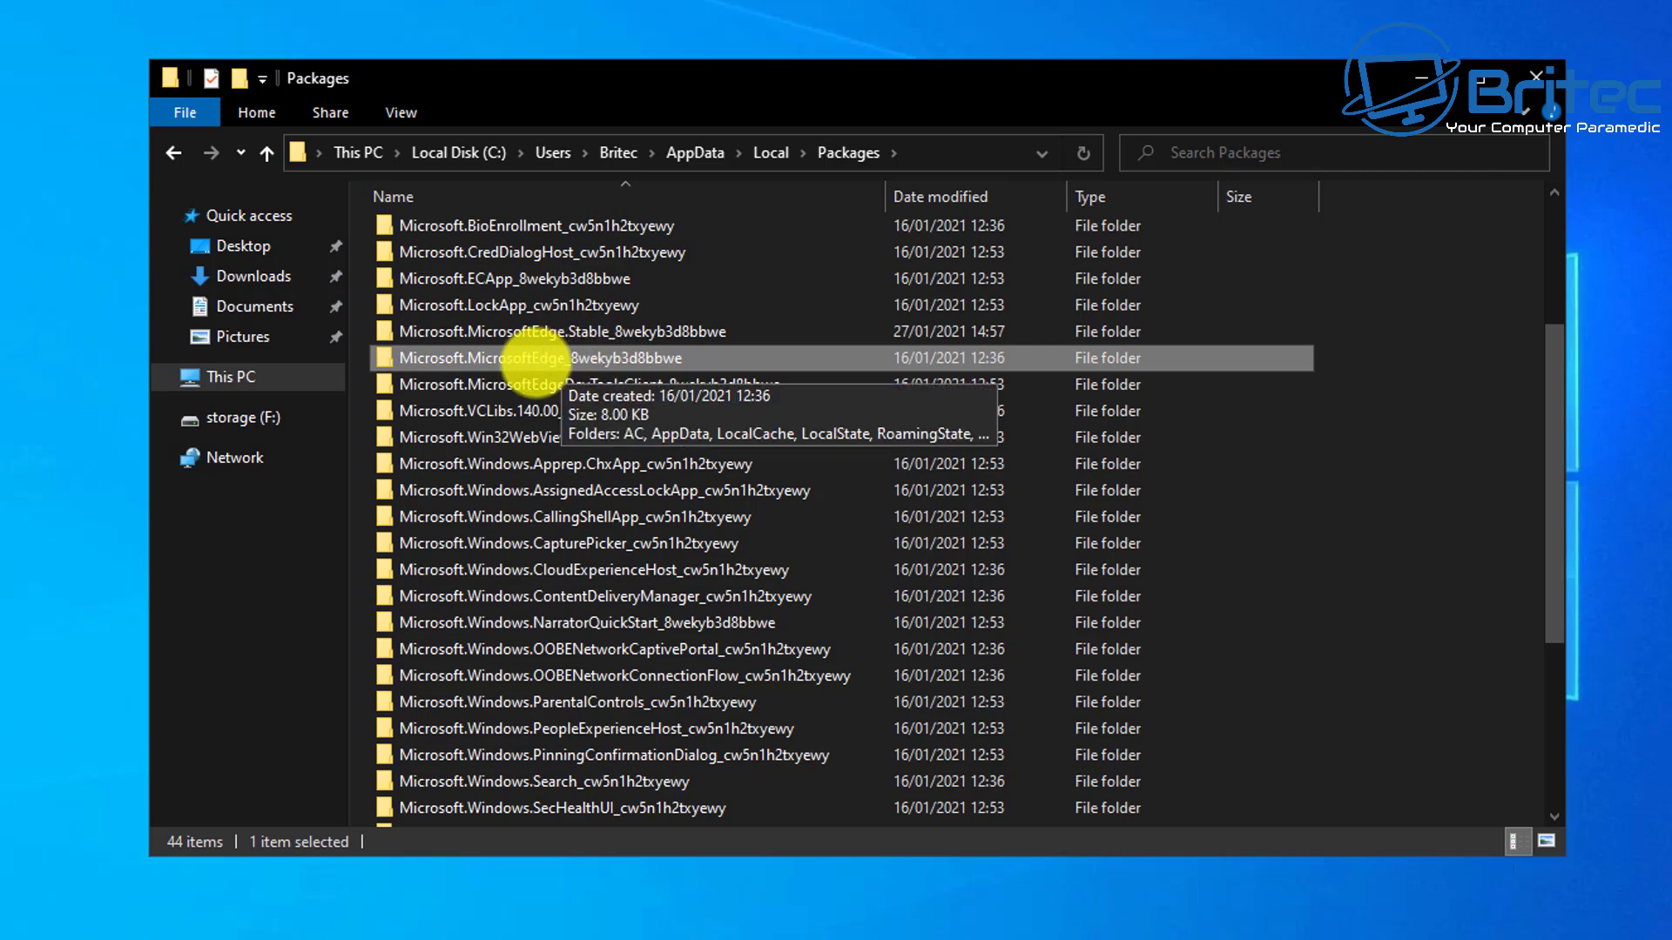
right_click(654, 359)
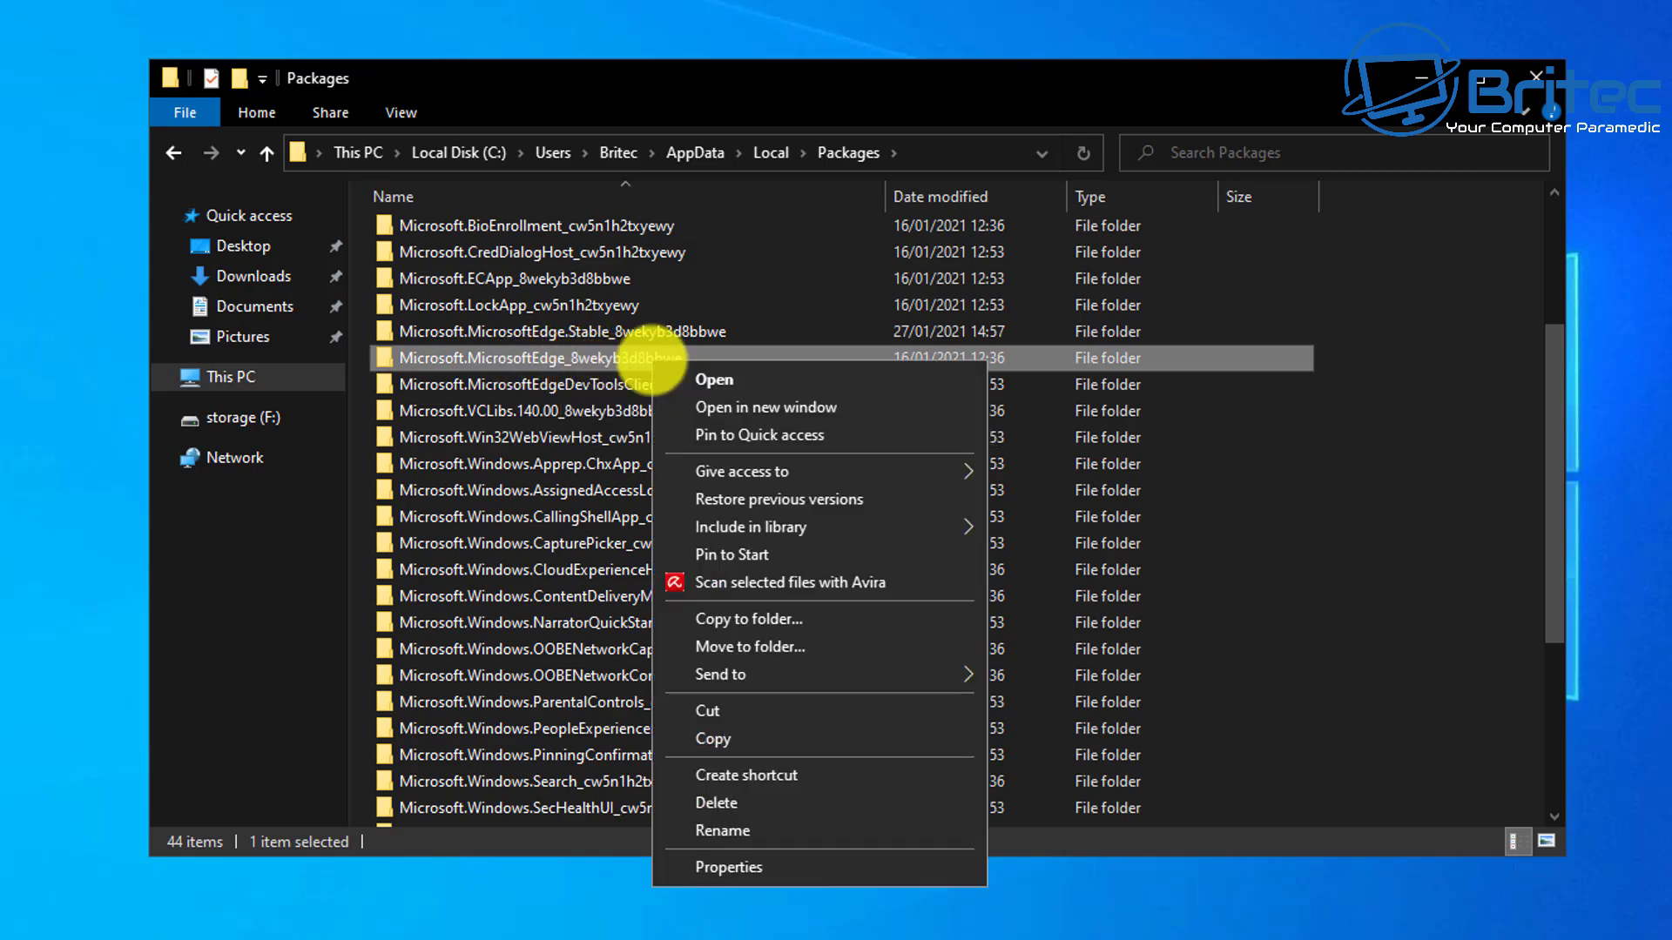
click(716, 802)
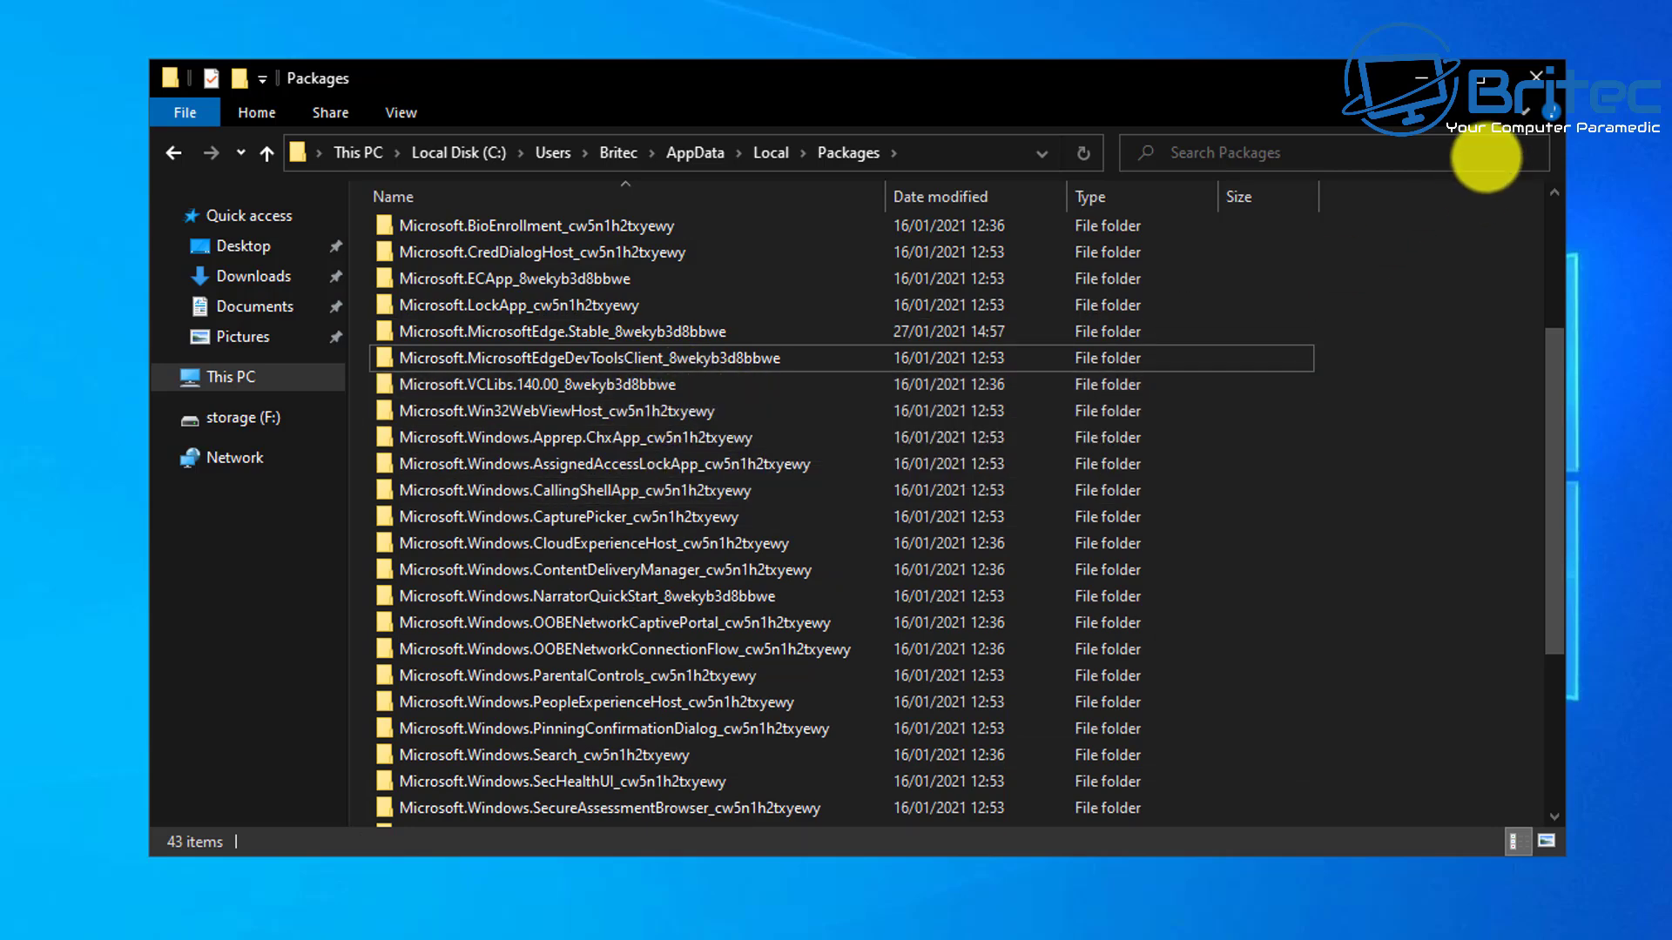
click(1534, 76)
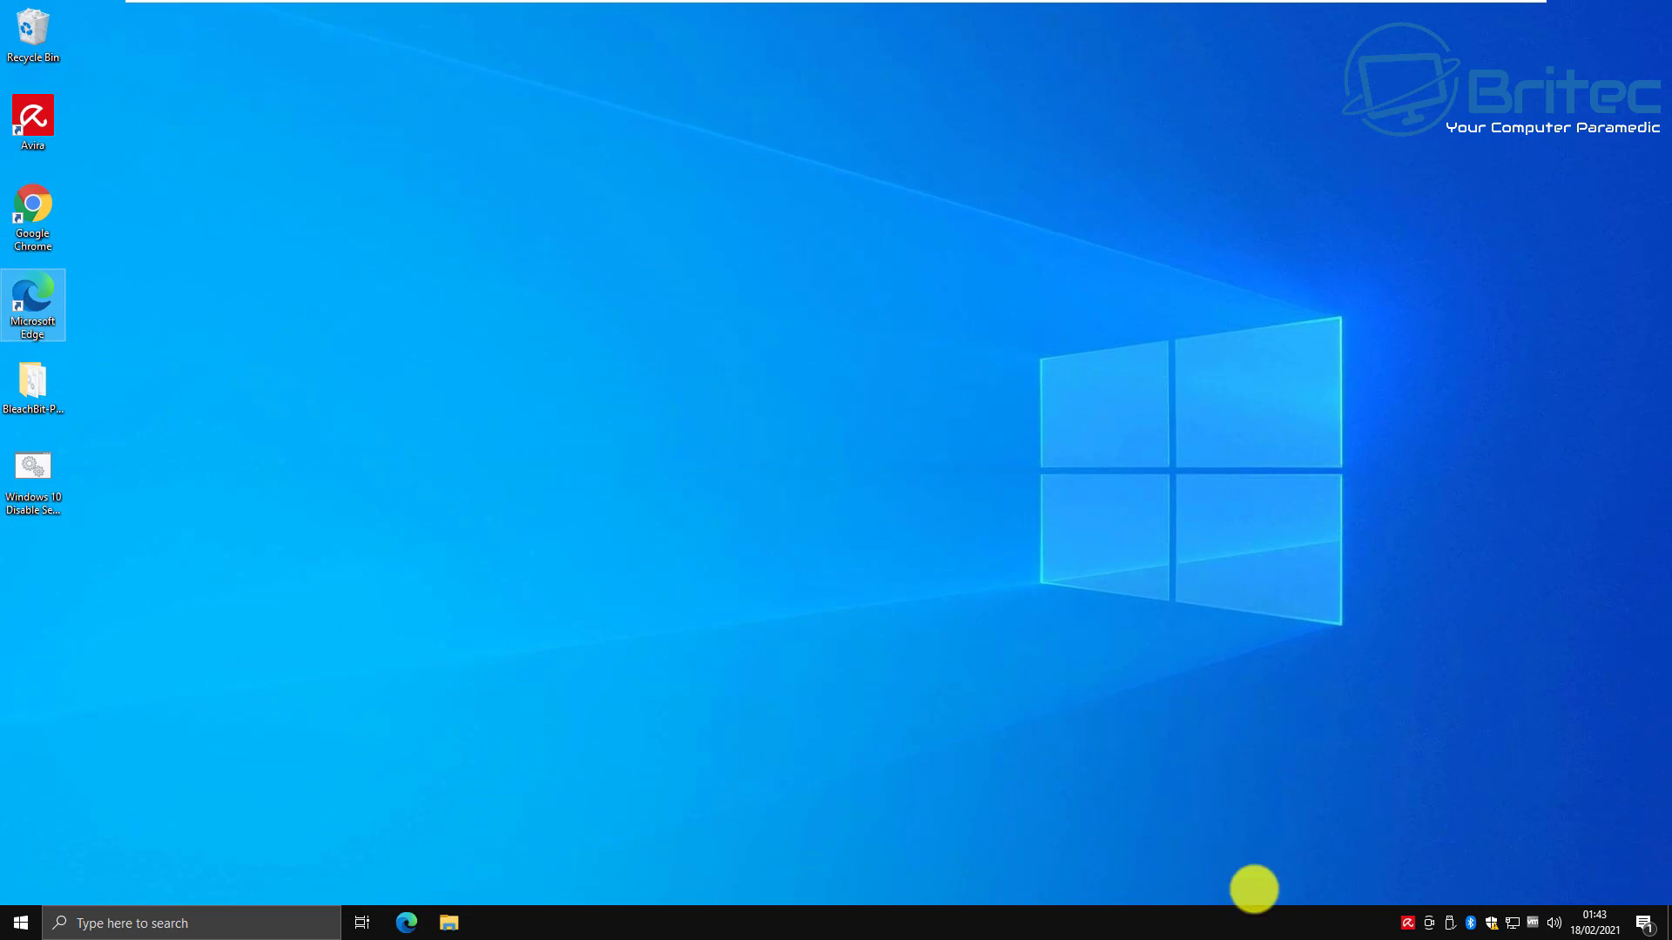
Open Registry Editor with administrator approval and expand HKEY_CURRENT_USER\SOFTWARE\Classes
click(175, 919)
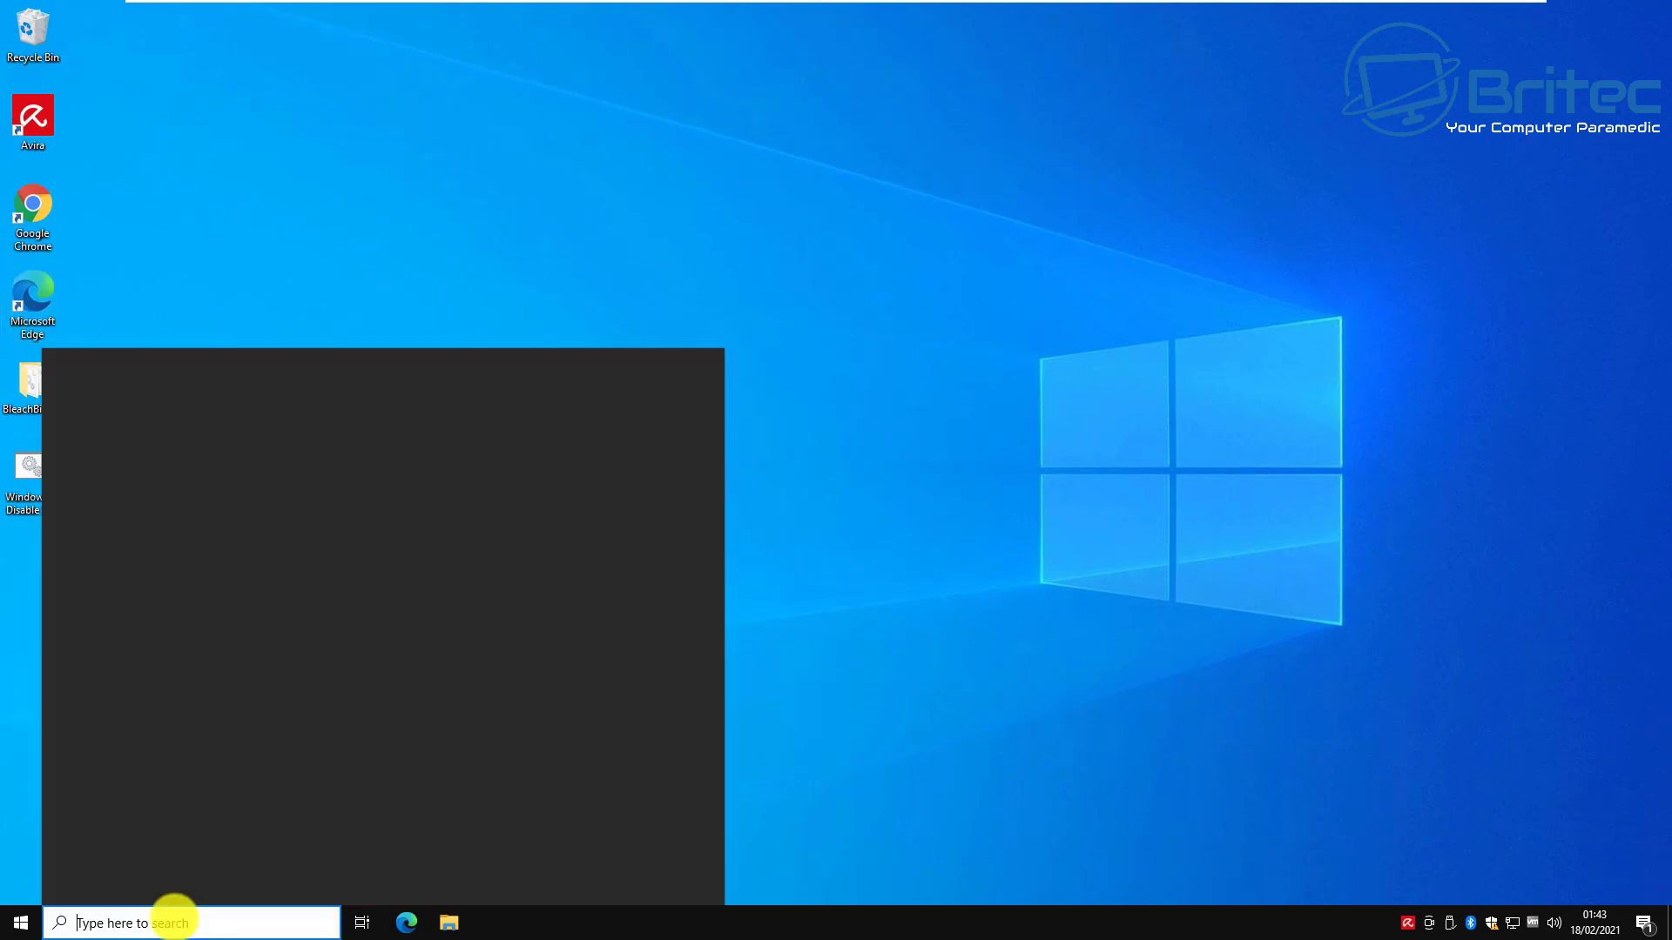
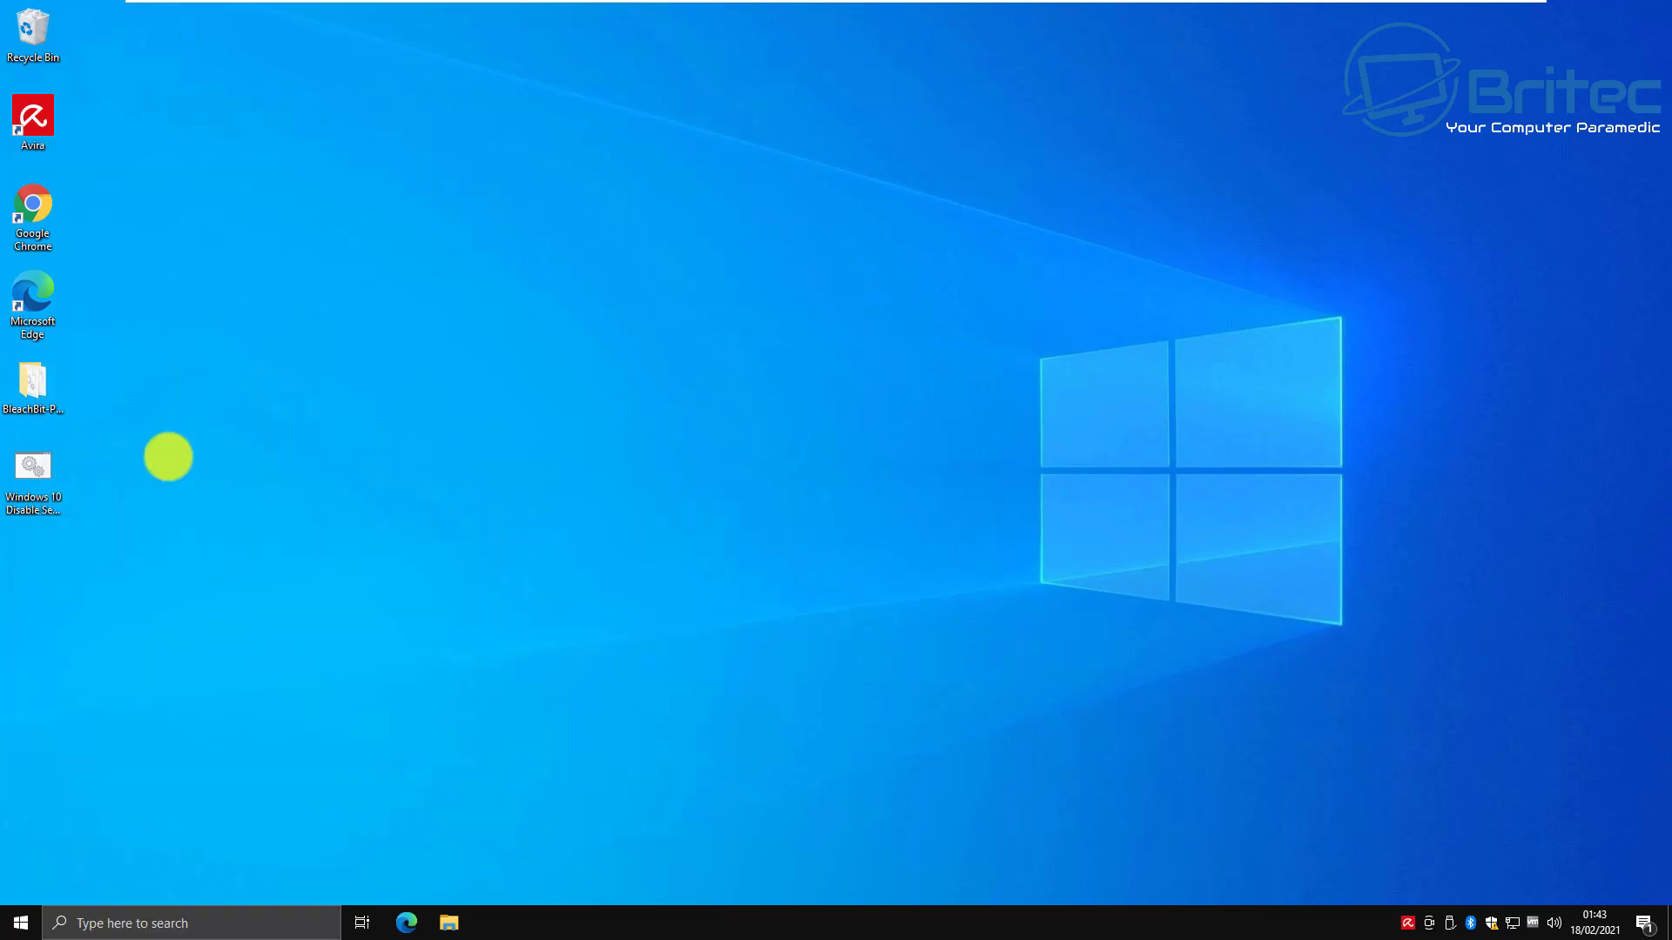
key(alt+y)
click(370, 242)
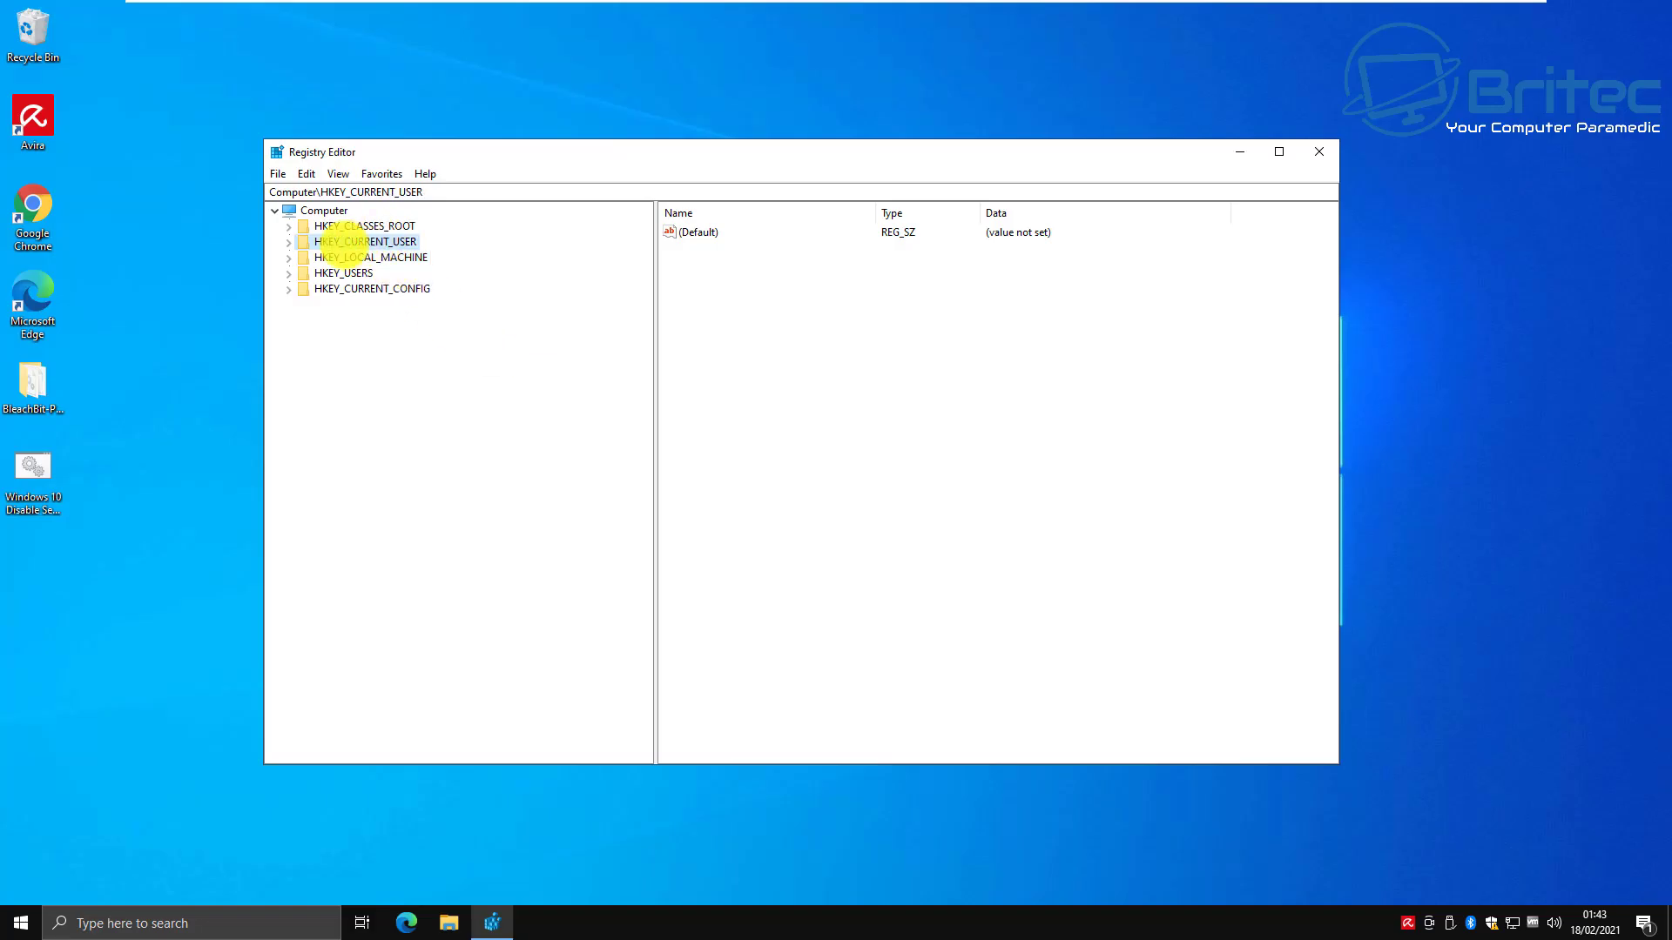
click(288, 242)
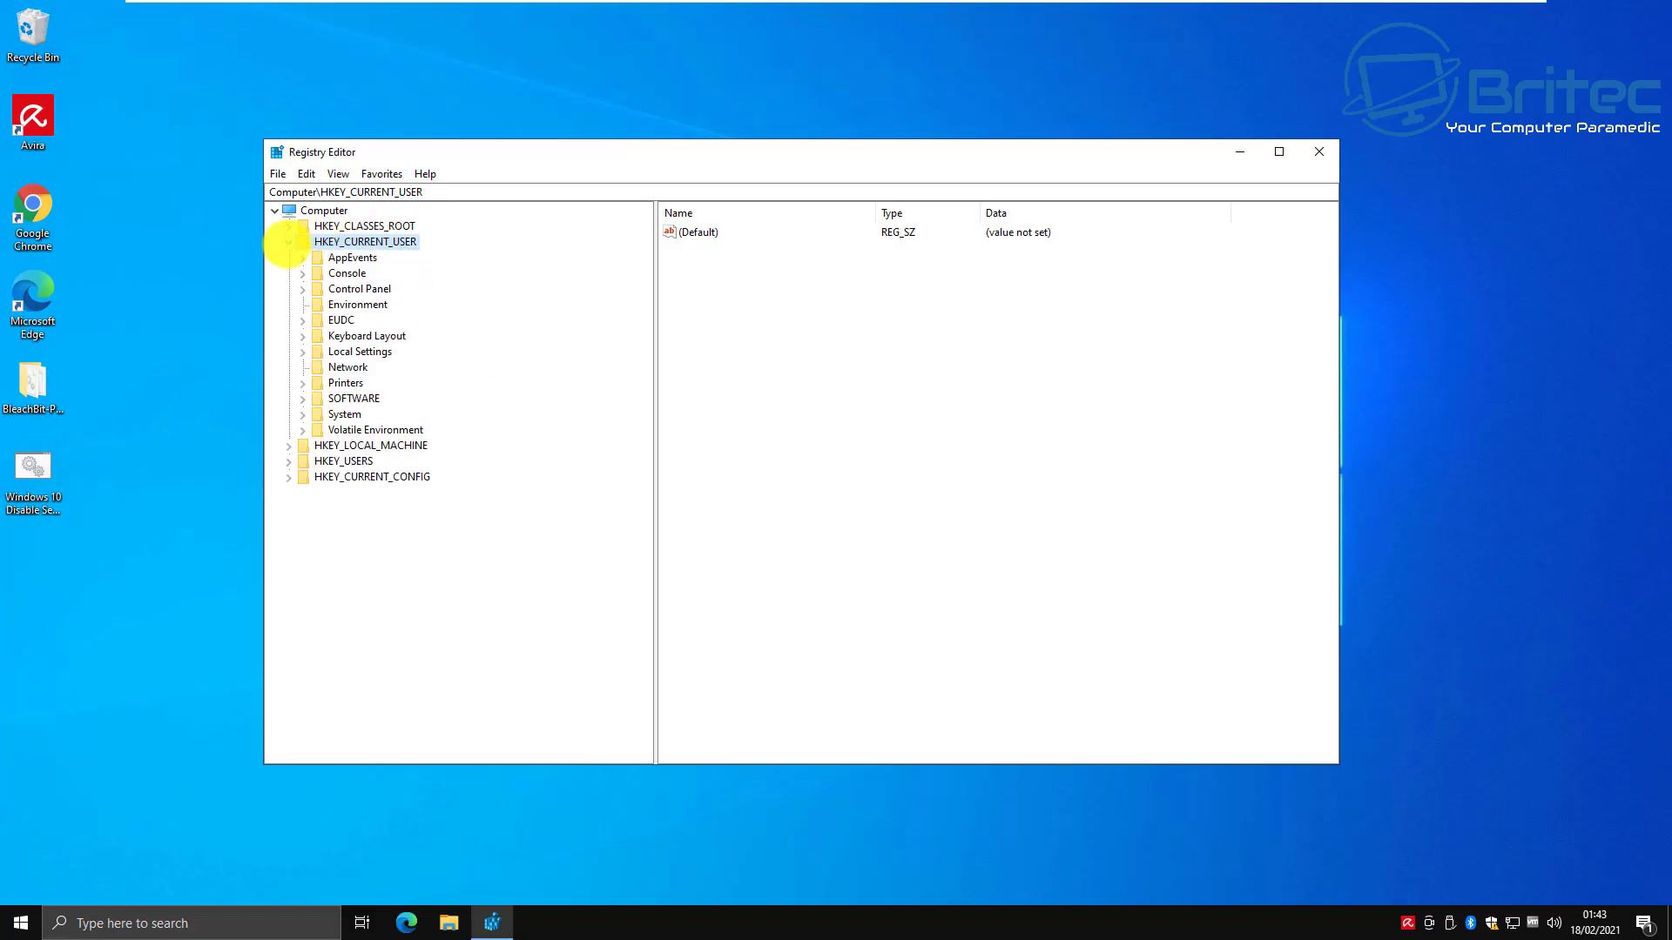
click(354, 399)
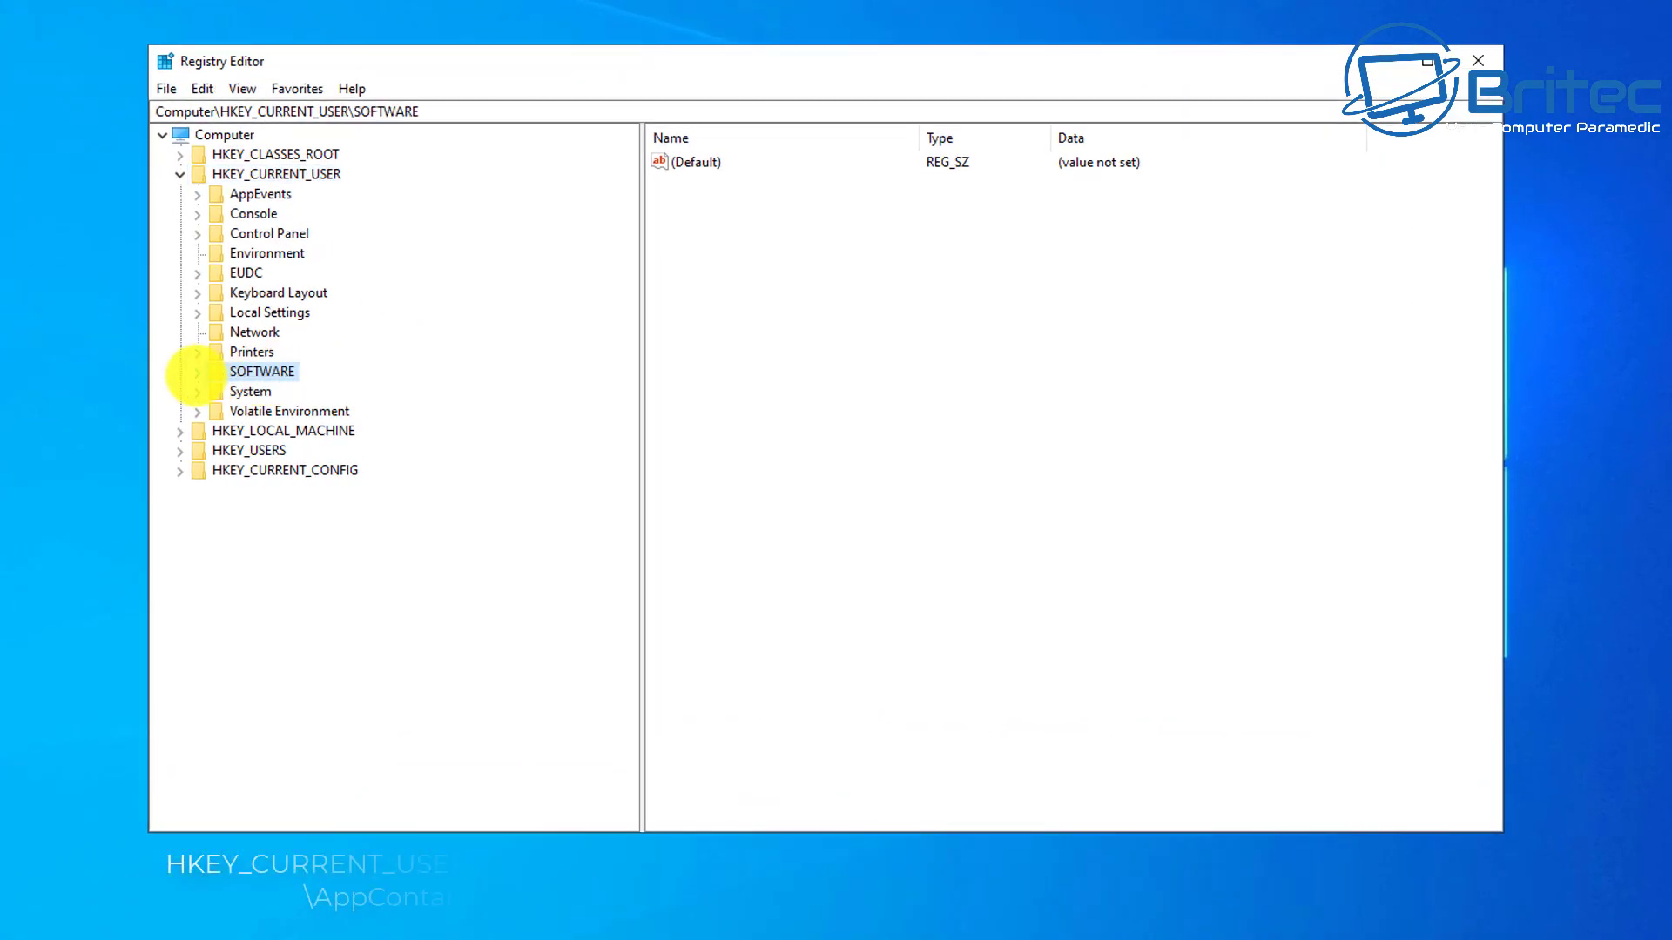
click(197, 372)
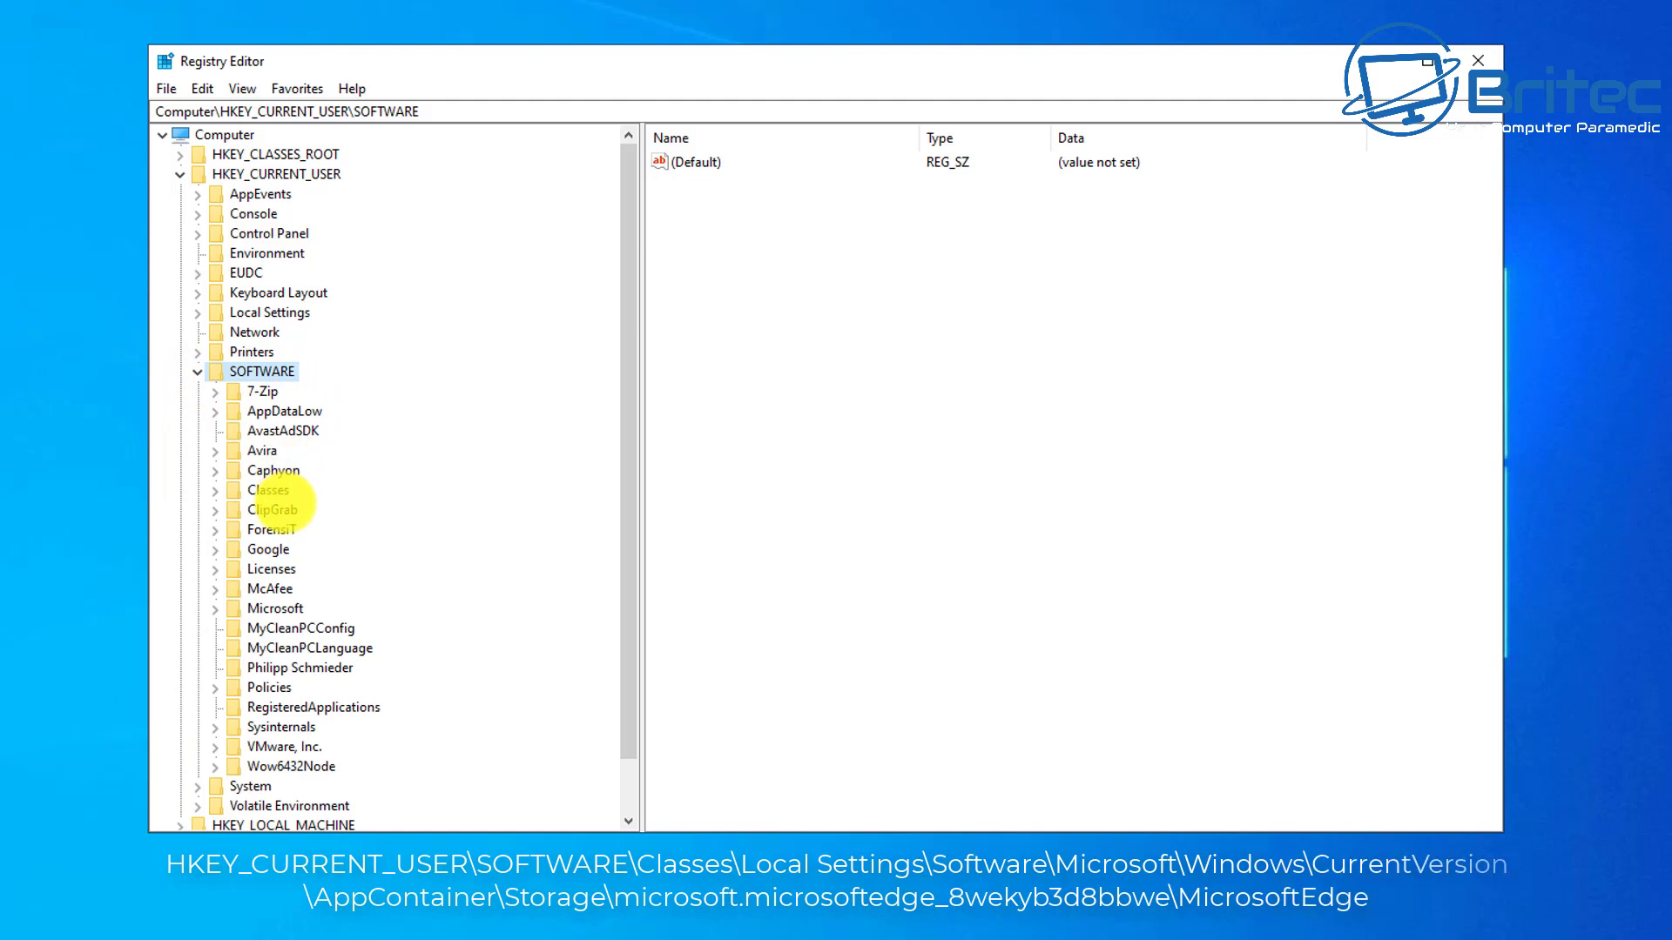
click(262, 489)
click(215, 490)
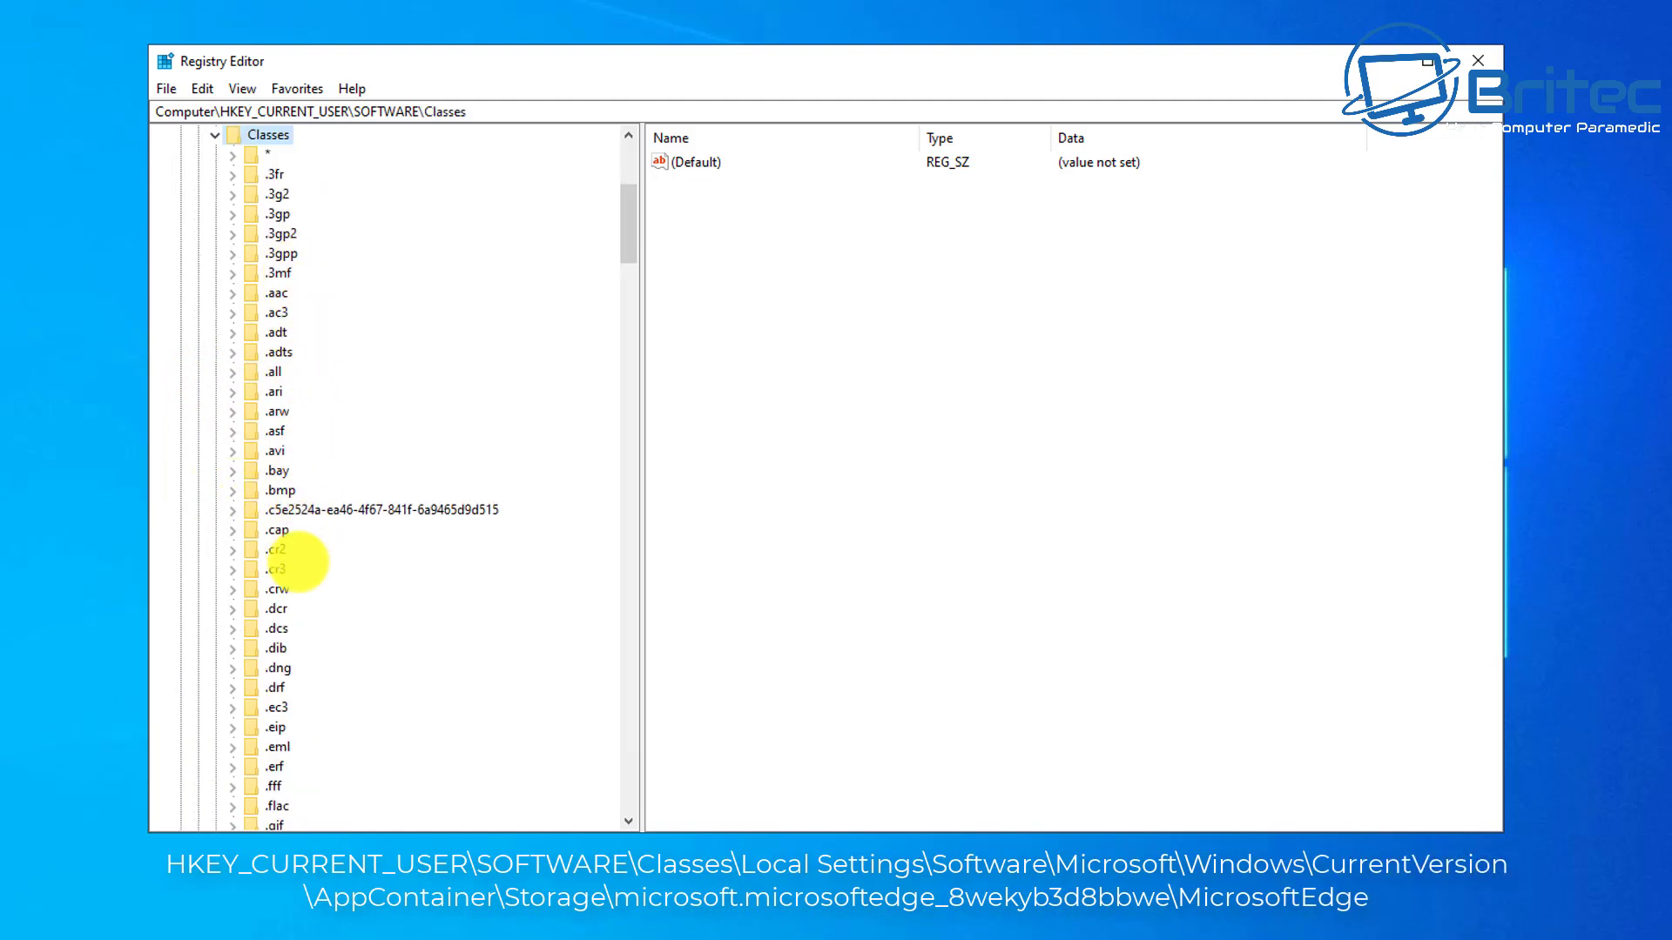
Find the Local Settings key under Classes and expand it down to its Software subkey
scroll(294, 590, down, 5)
drag(627, 301, 640, 528)
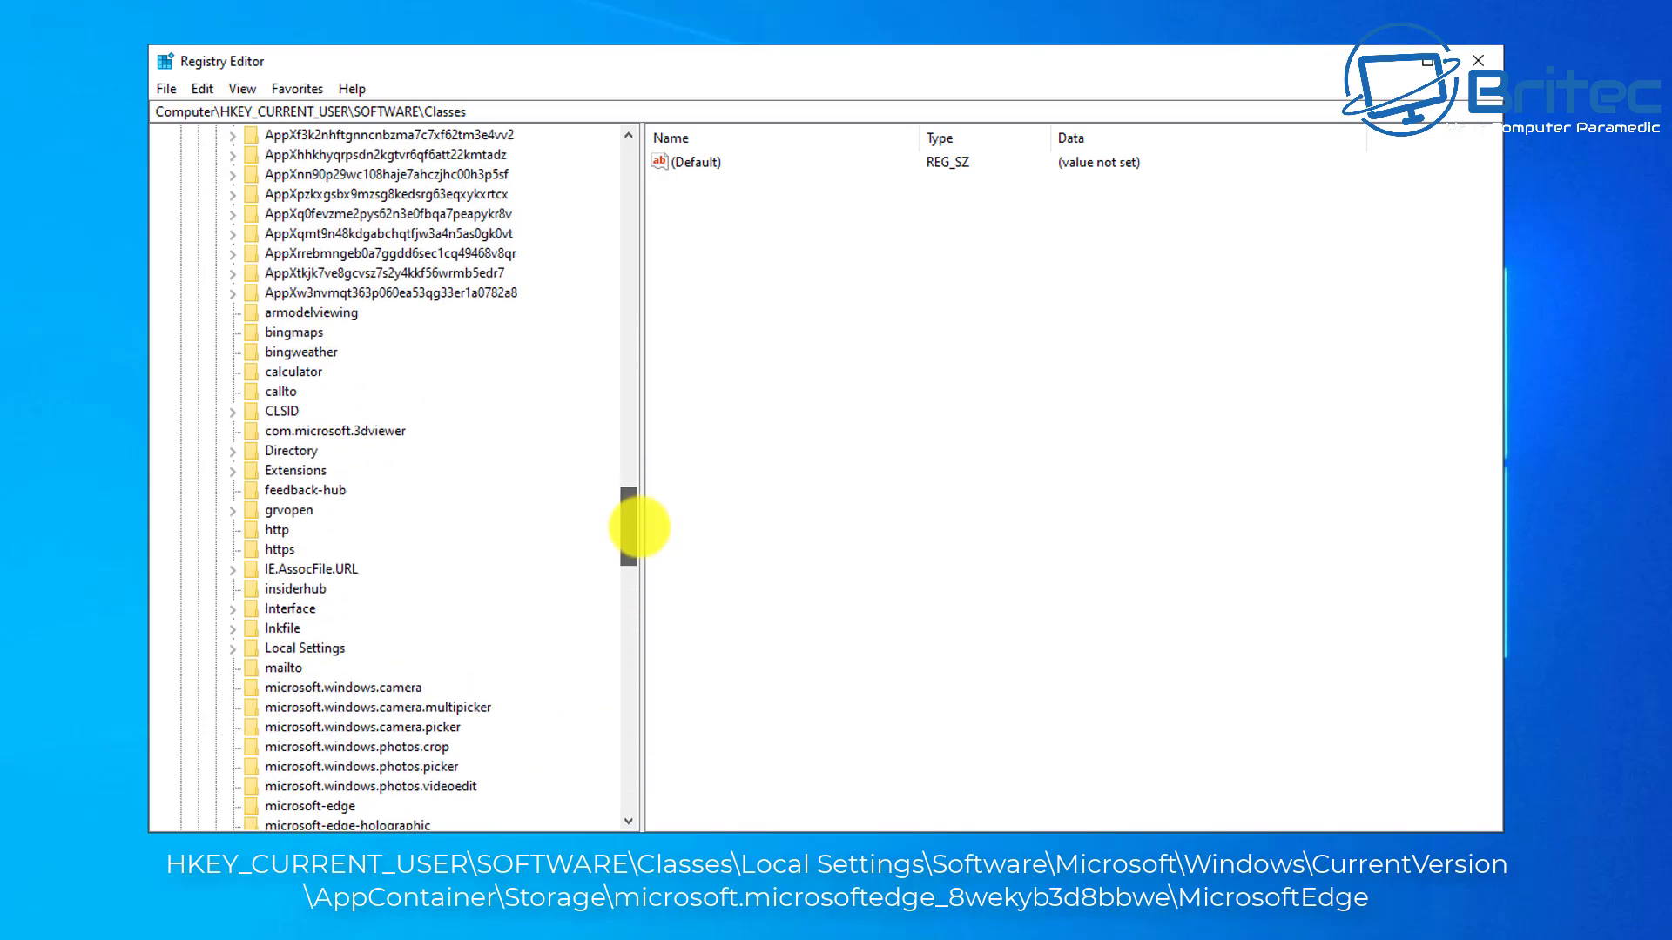
click(305, 647)
click(232, 649)
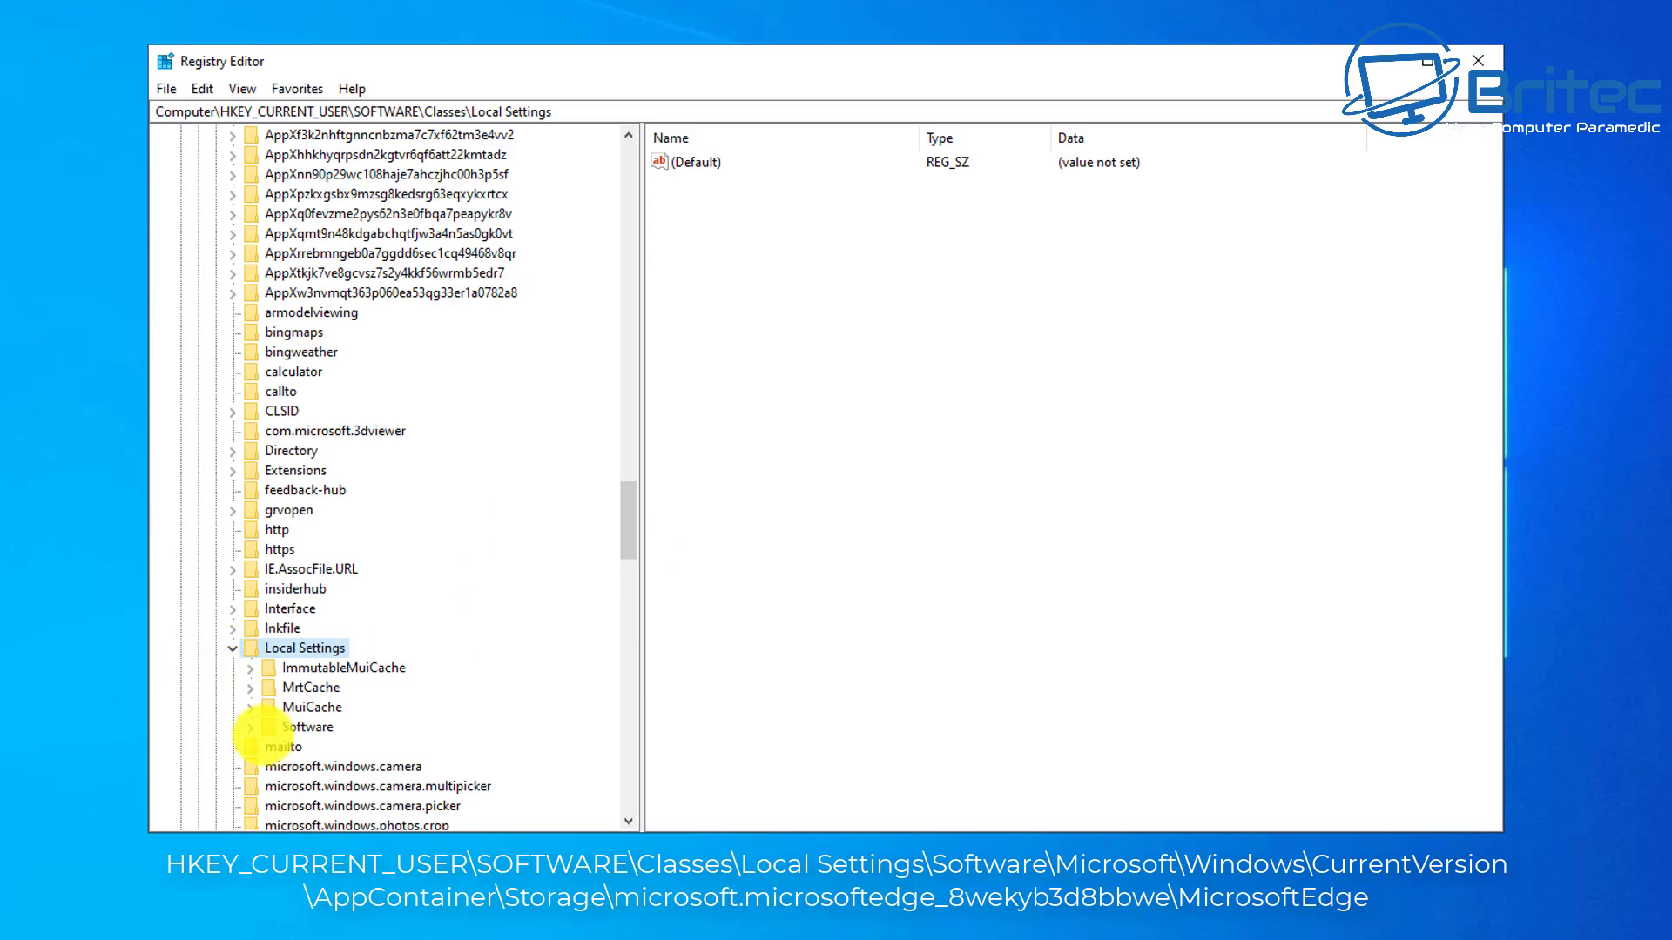
click(279, 728)
click(250, 728)
Expand Local Settings\Software down to Microsoft\Windows\CurrentVersion\AppContainer\Storage and widen the key tree to show full key names
drag(625, 521, 598, 560)
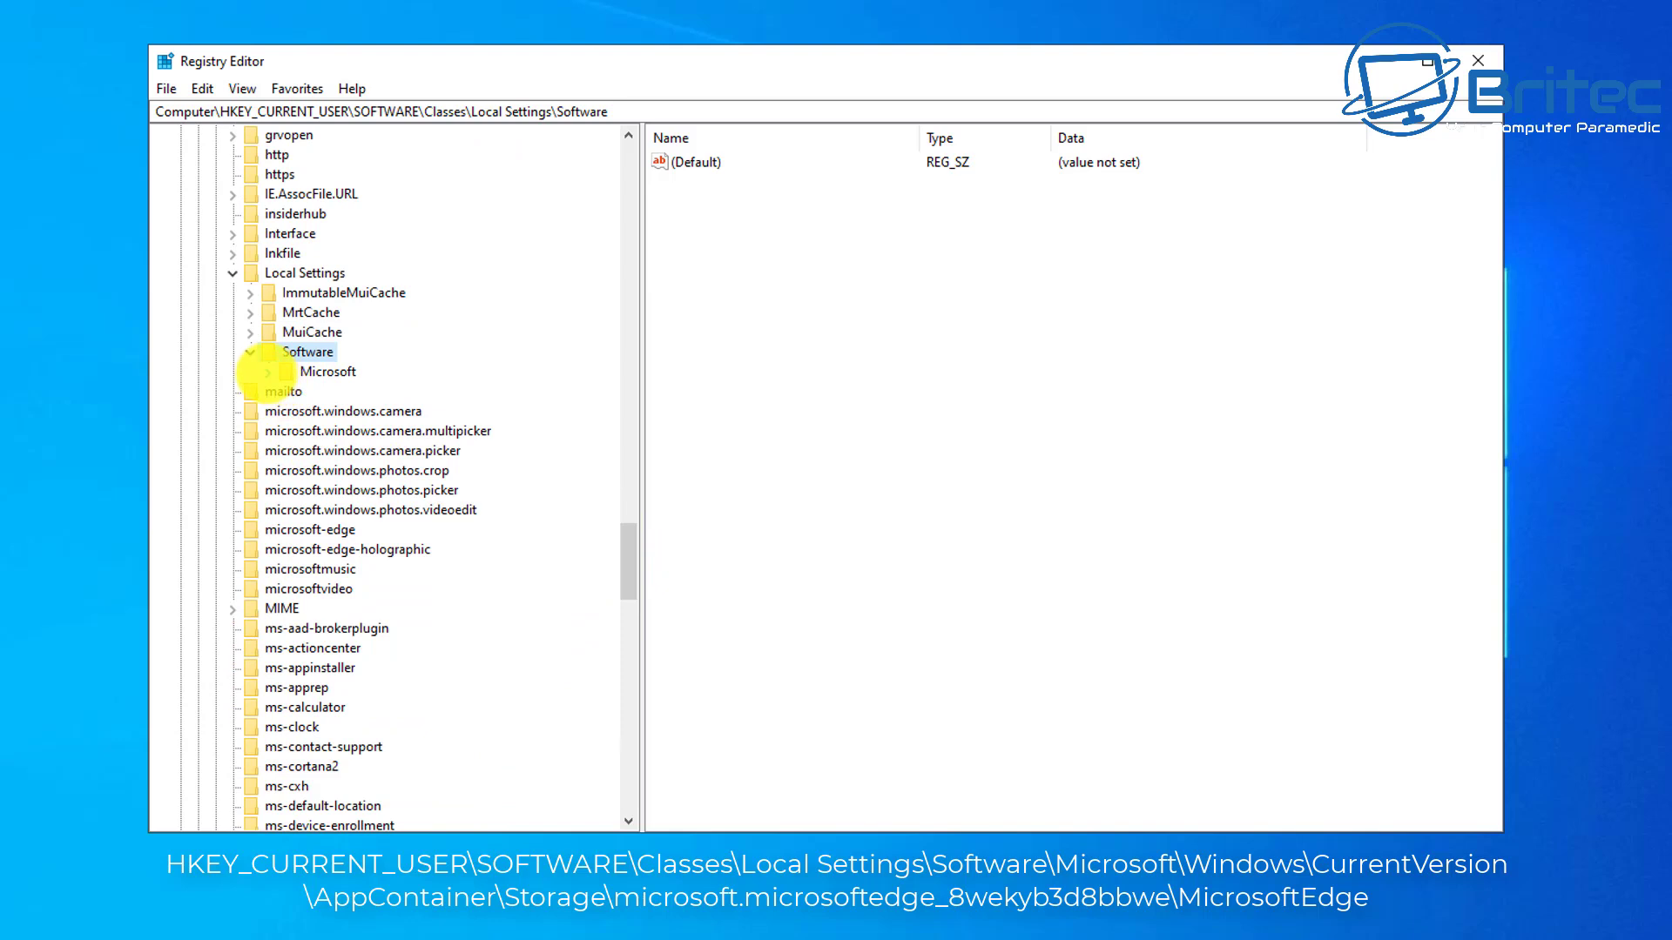
click(268, 371)
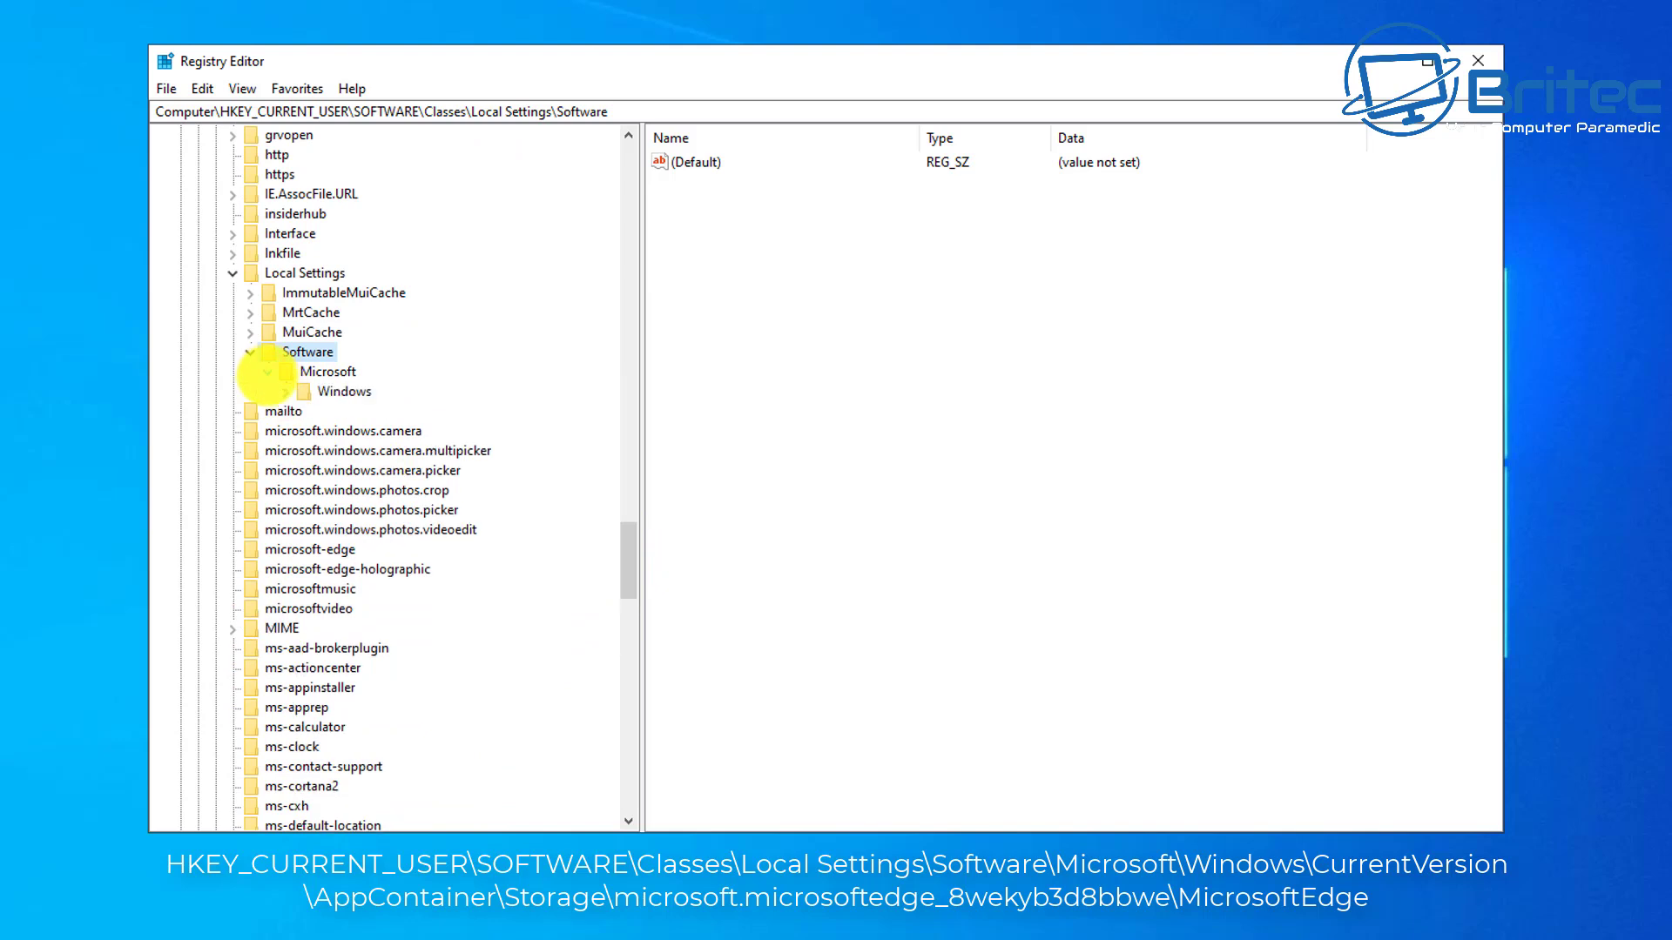
click(284, 392)
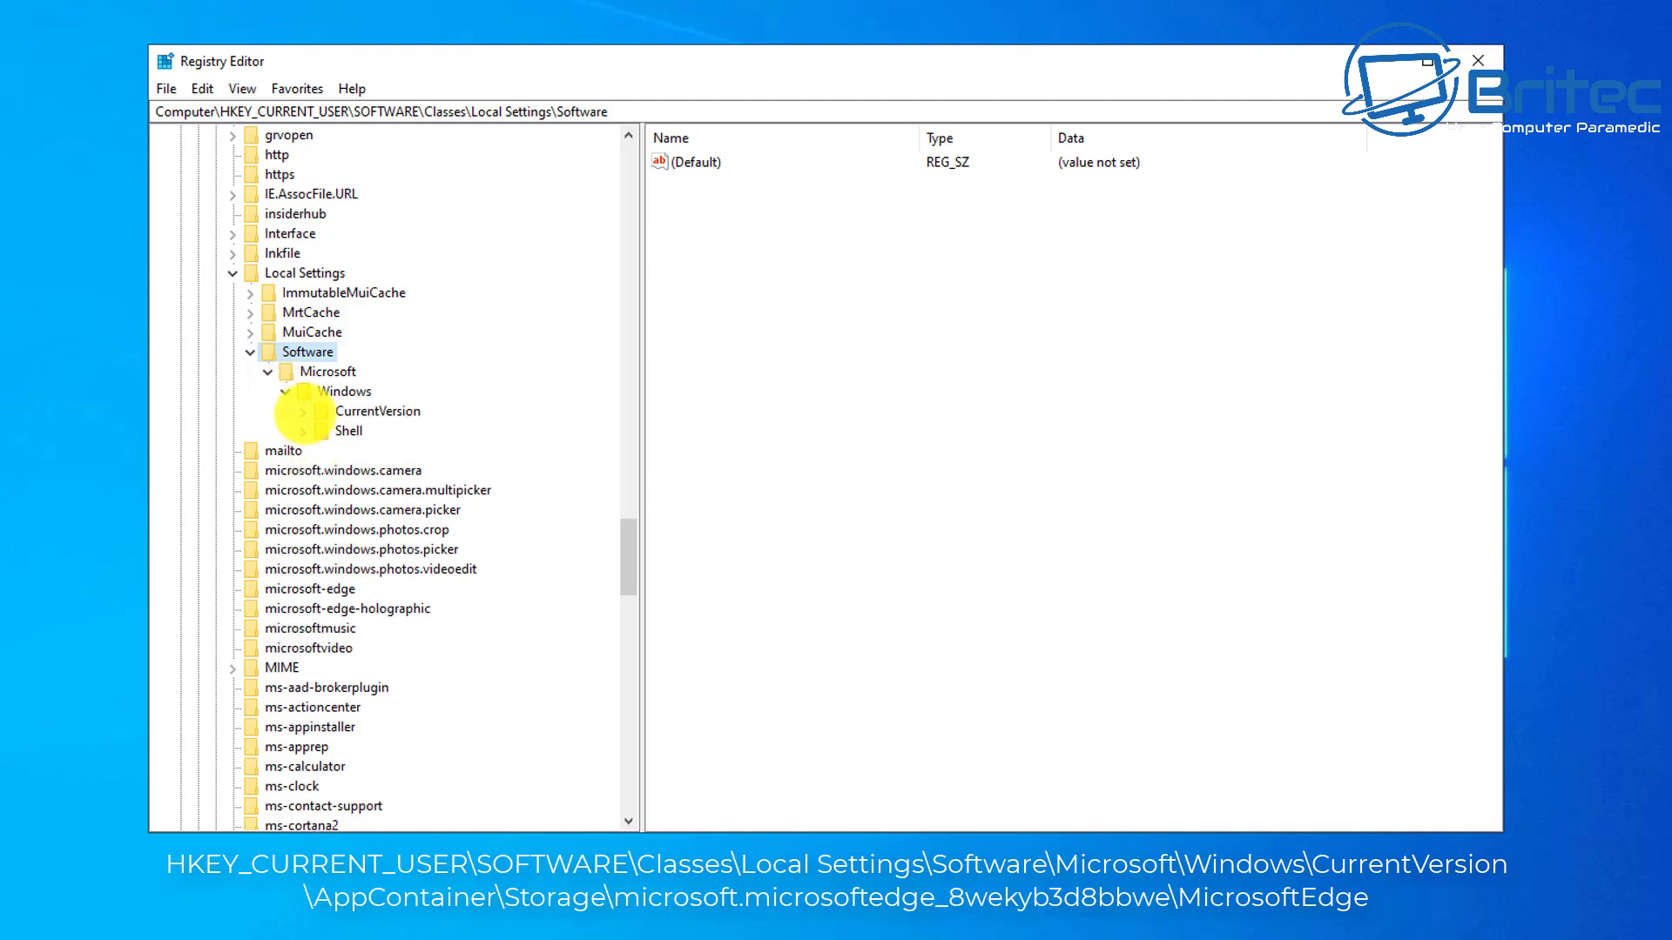
click(302, 411)
click(320, 431)
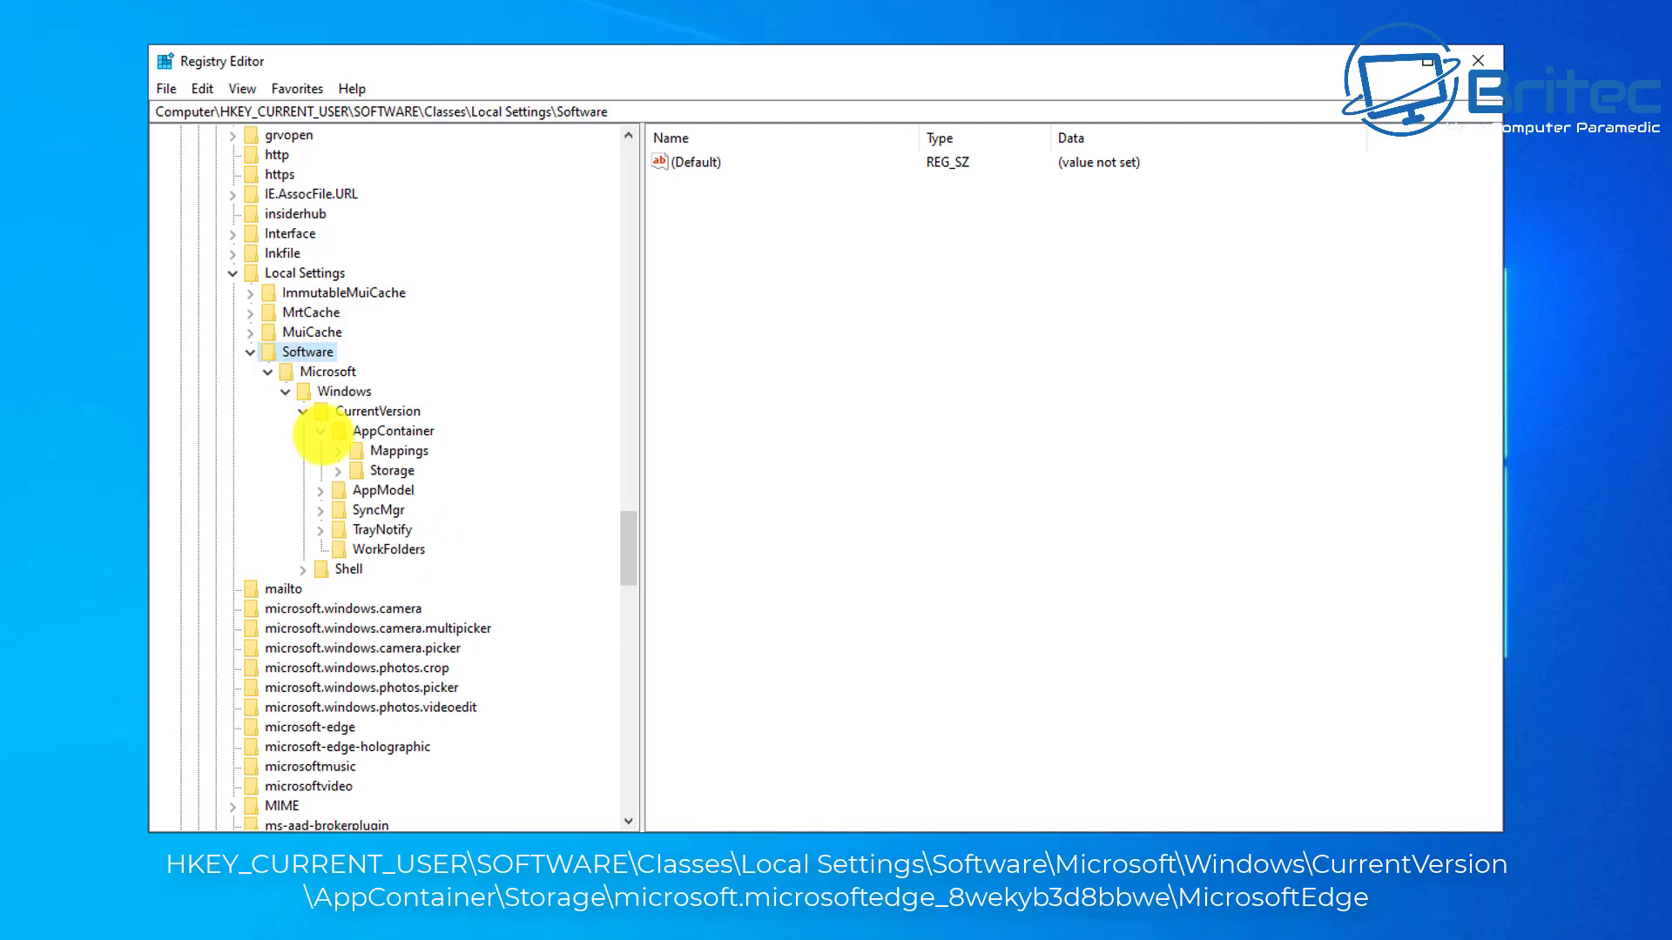
click(341, 471)
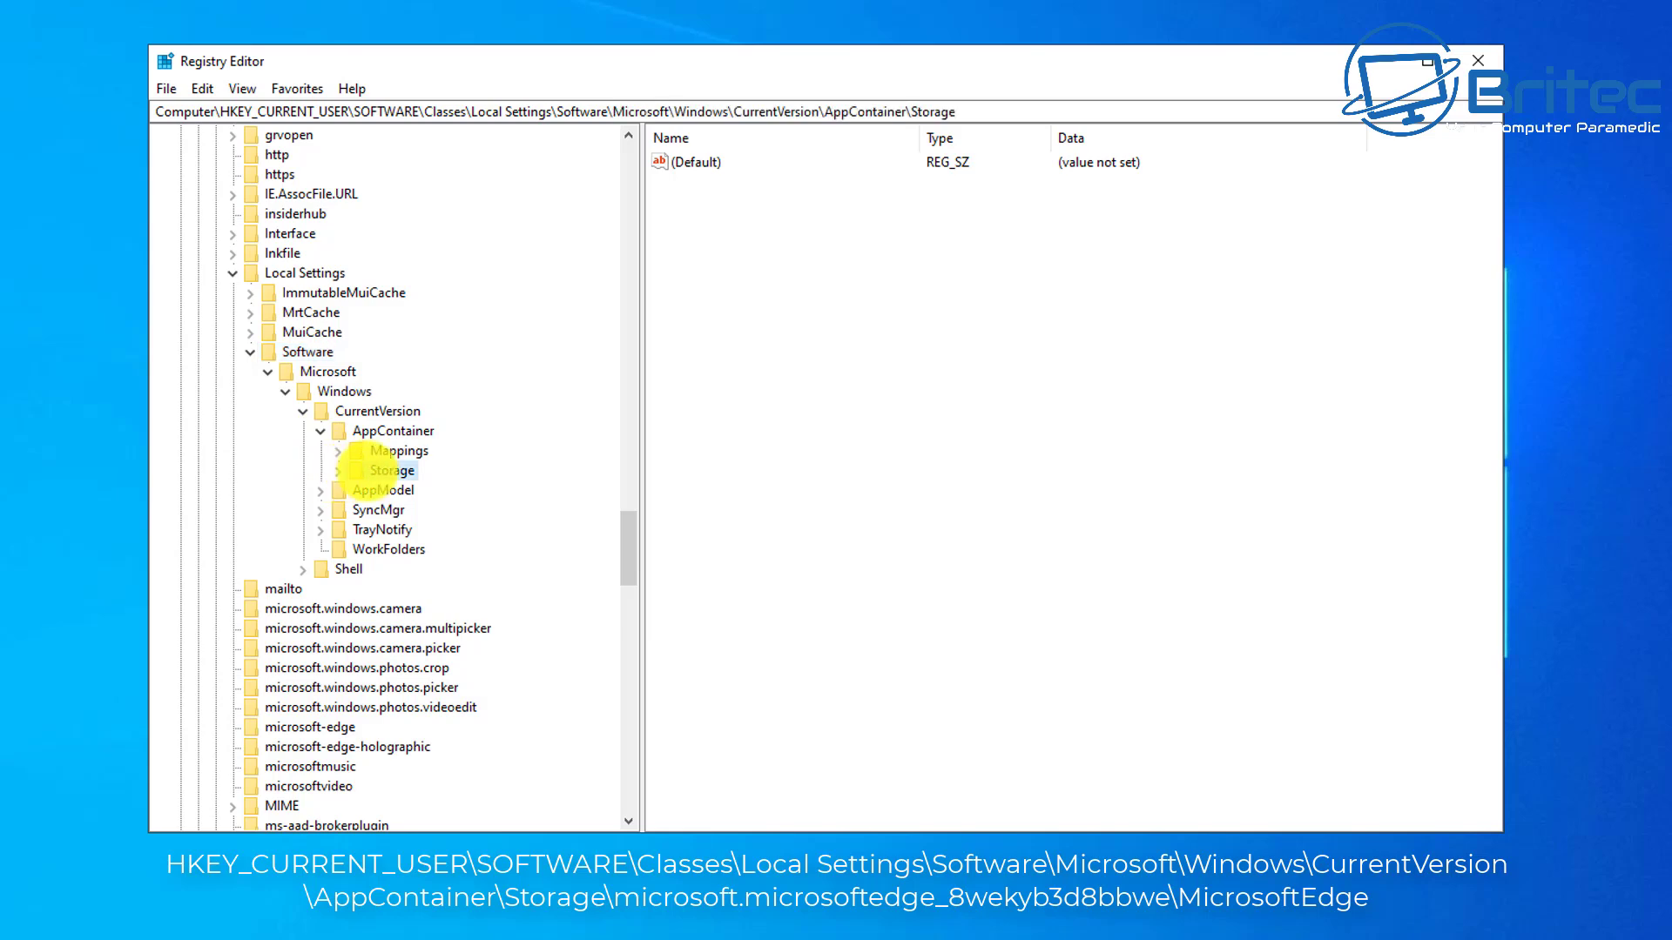
click(338, 471)
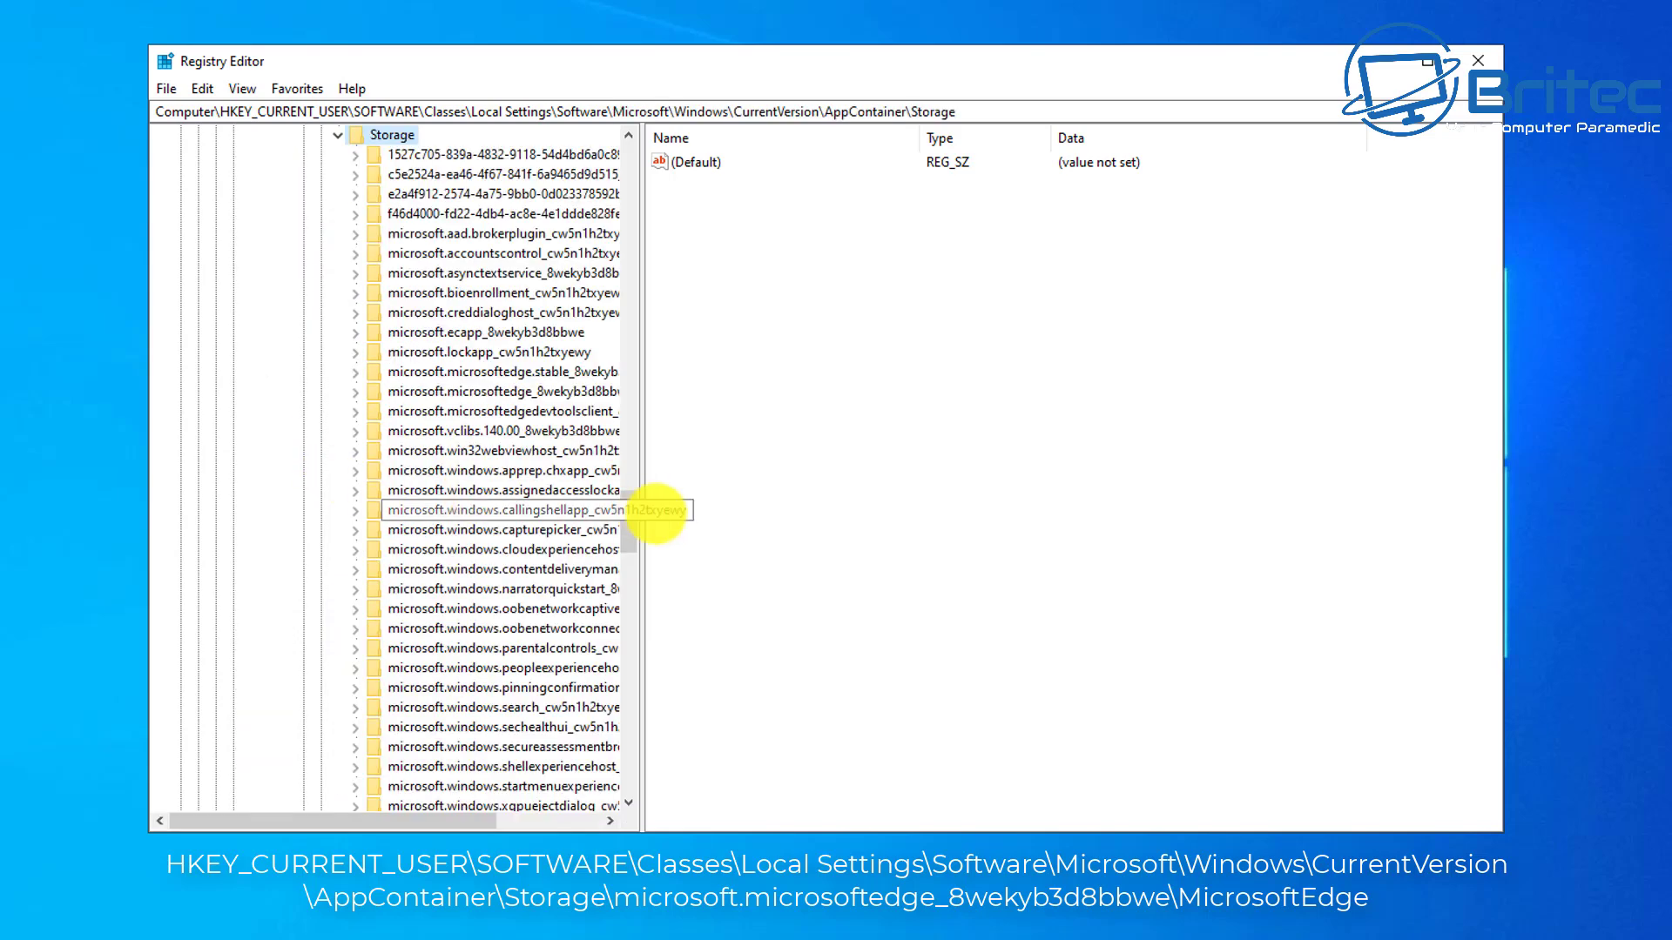
drag(642, 511, 924, 521)
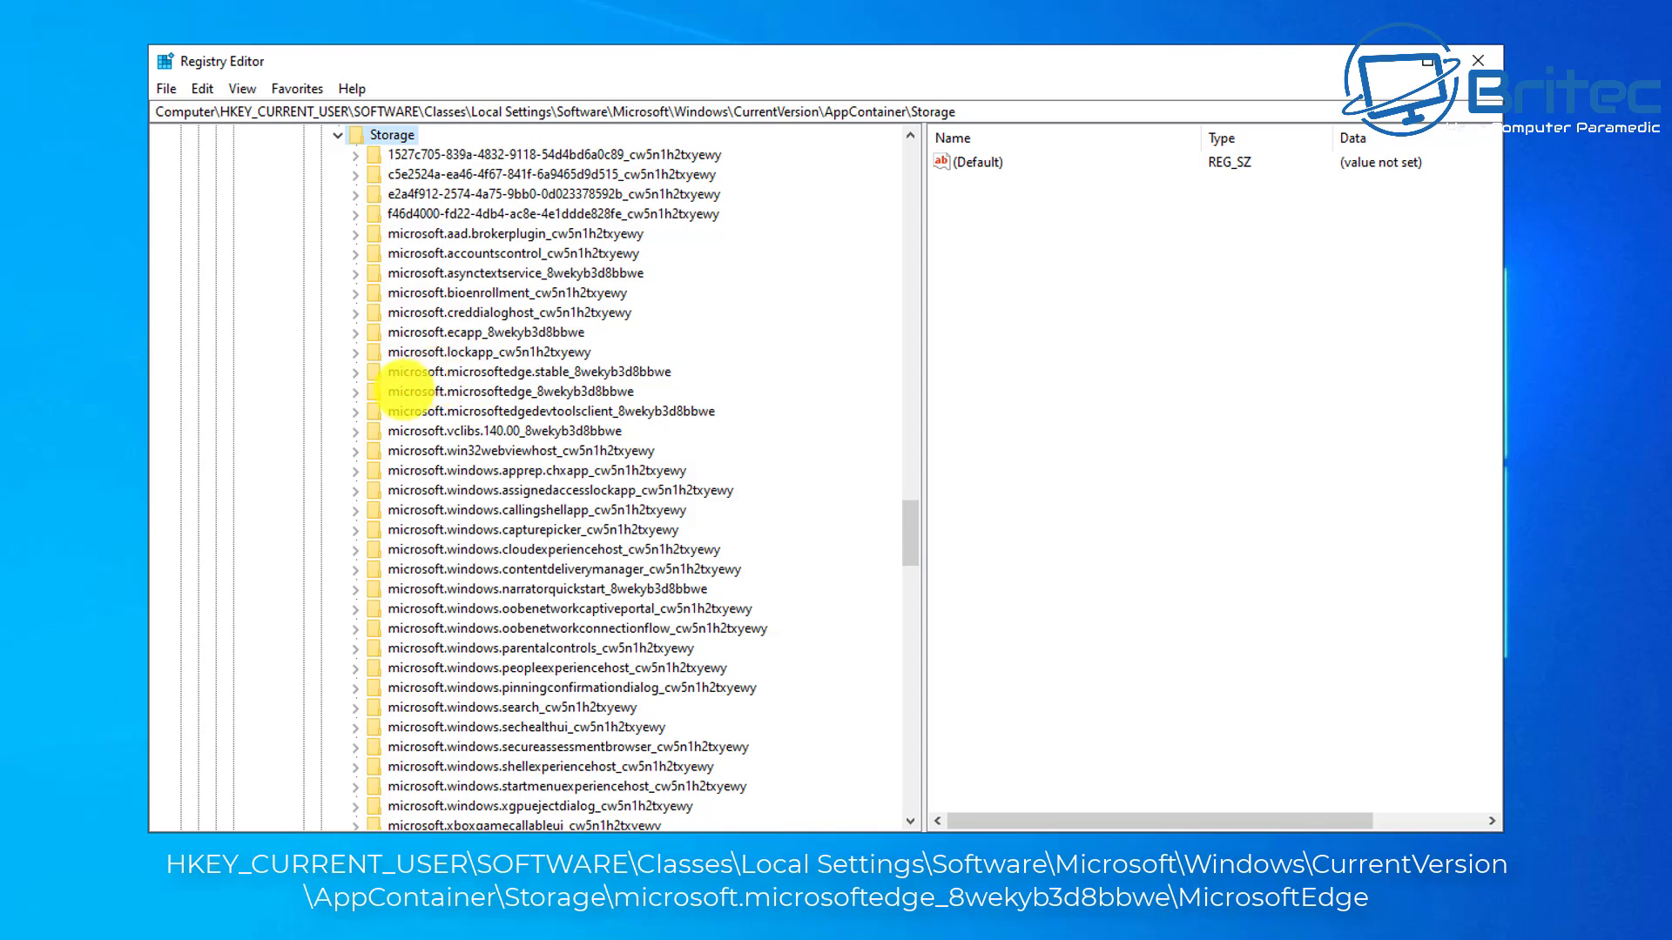
Delete the microsoft.microsoftedge_8wekyb3d8bbwe key and its subkeys from Storage
click(421, 391)
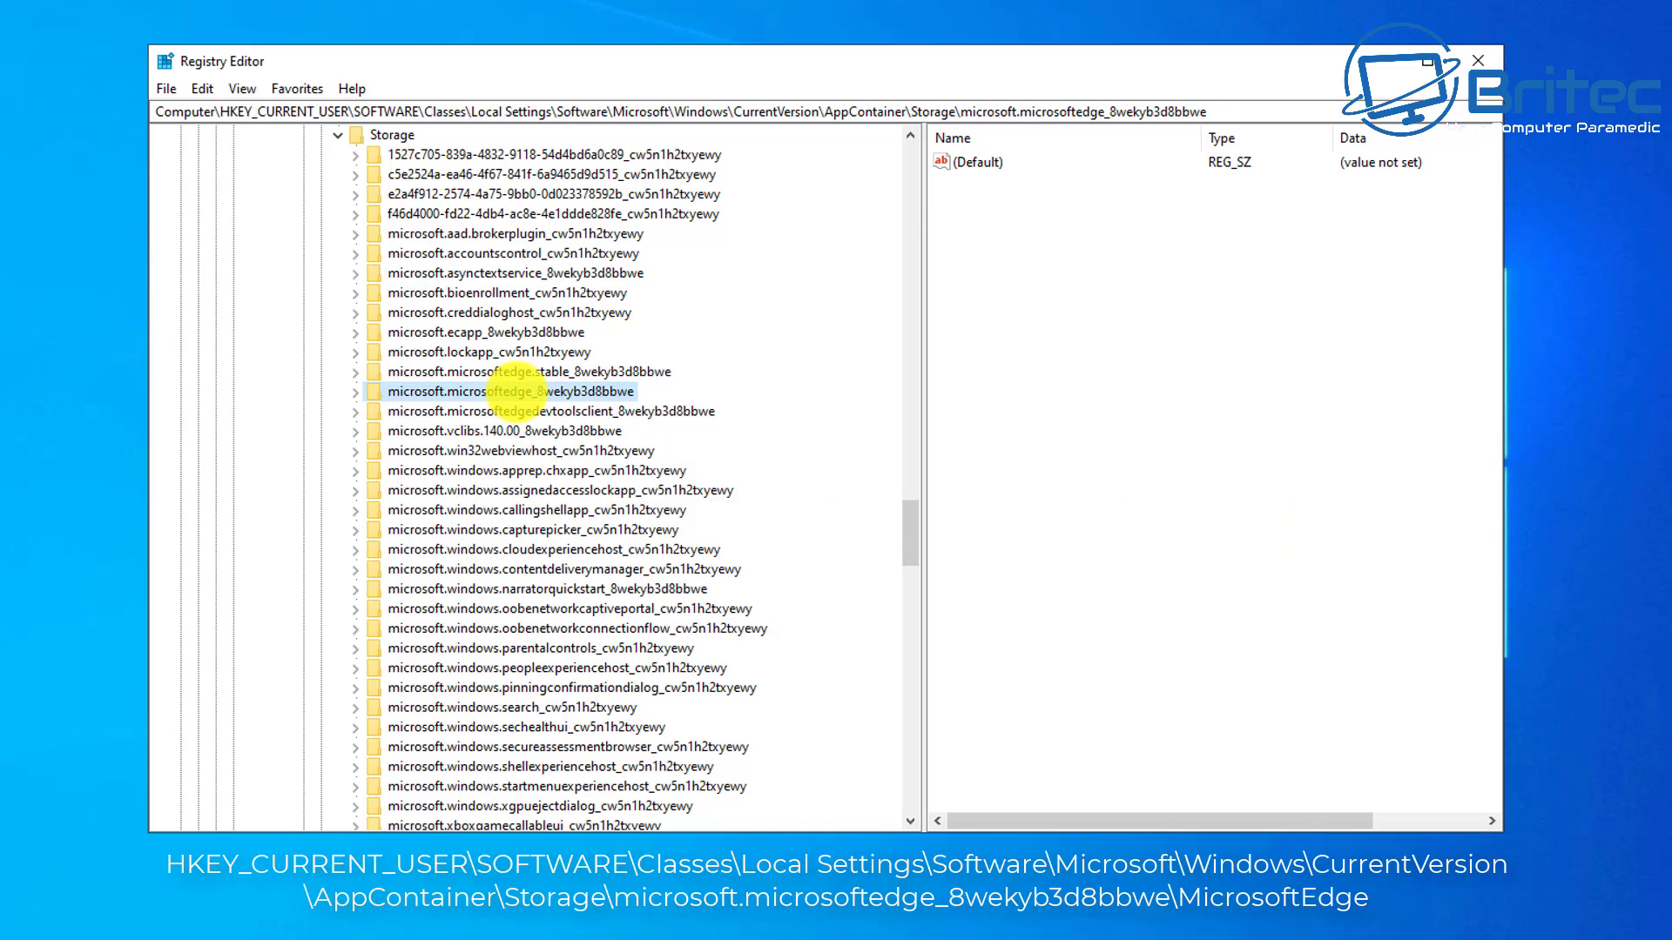
right_click(514, 389)
click(586, 485)
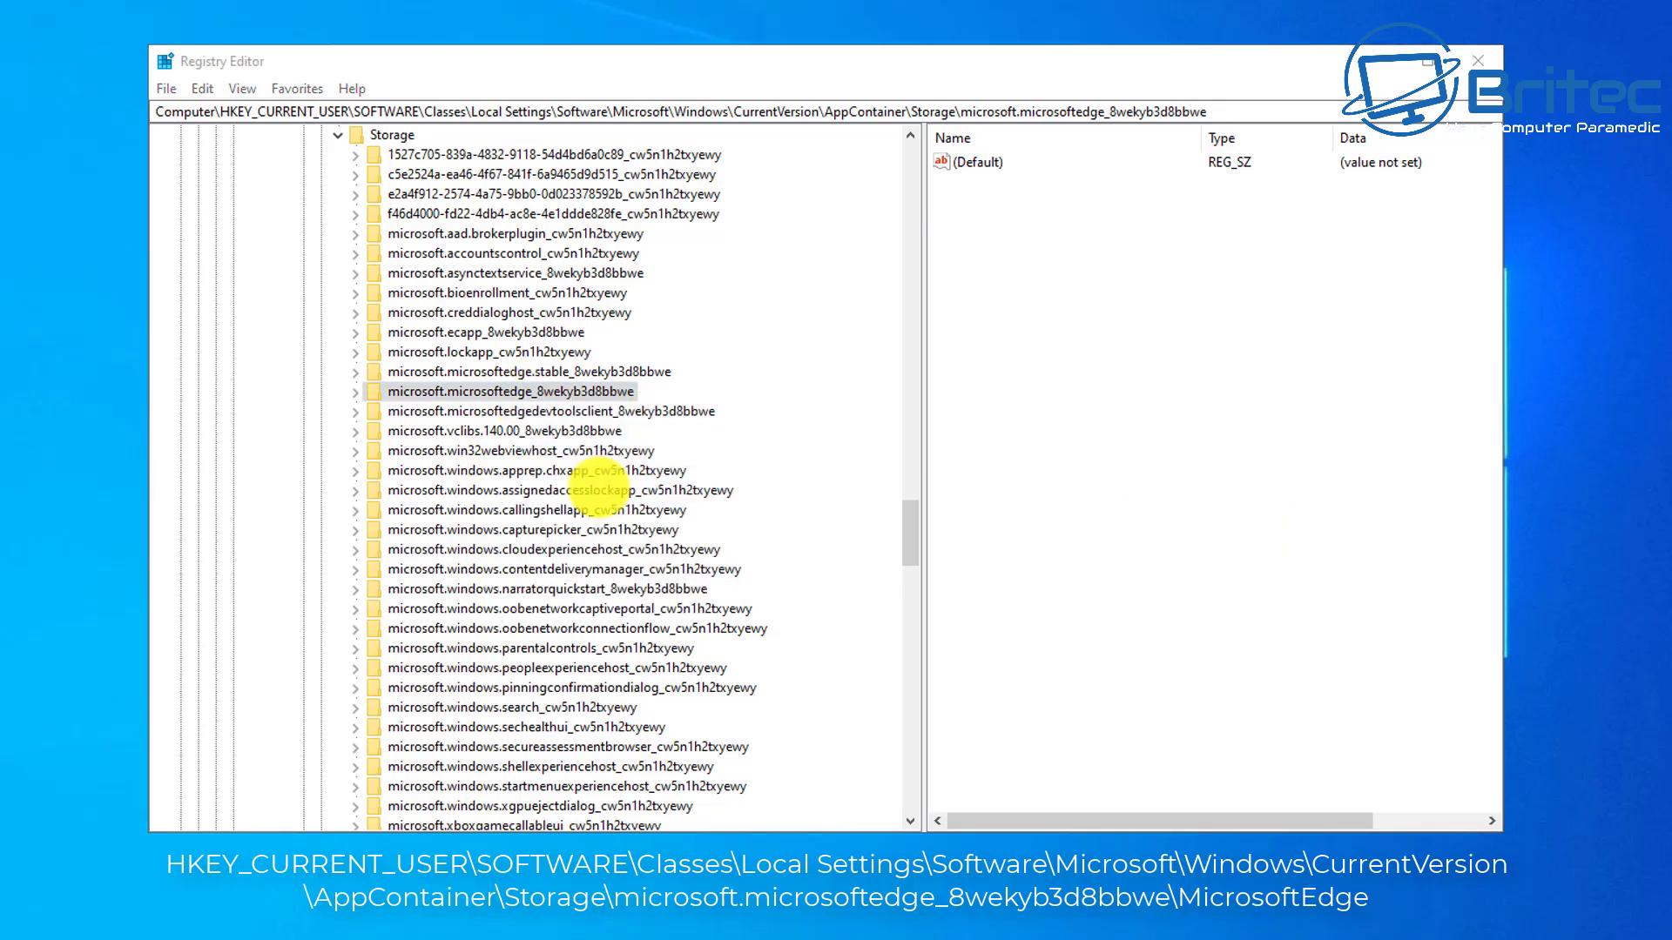
click(984, 446)
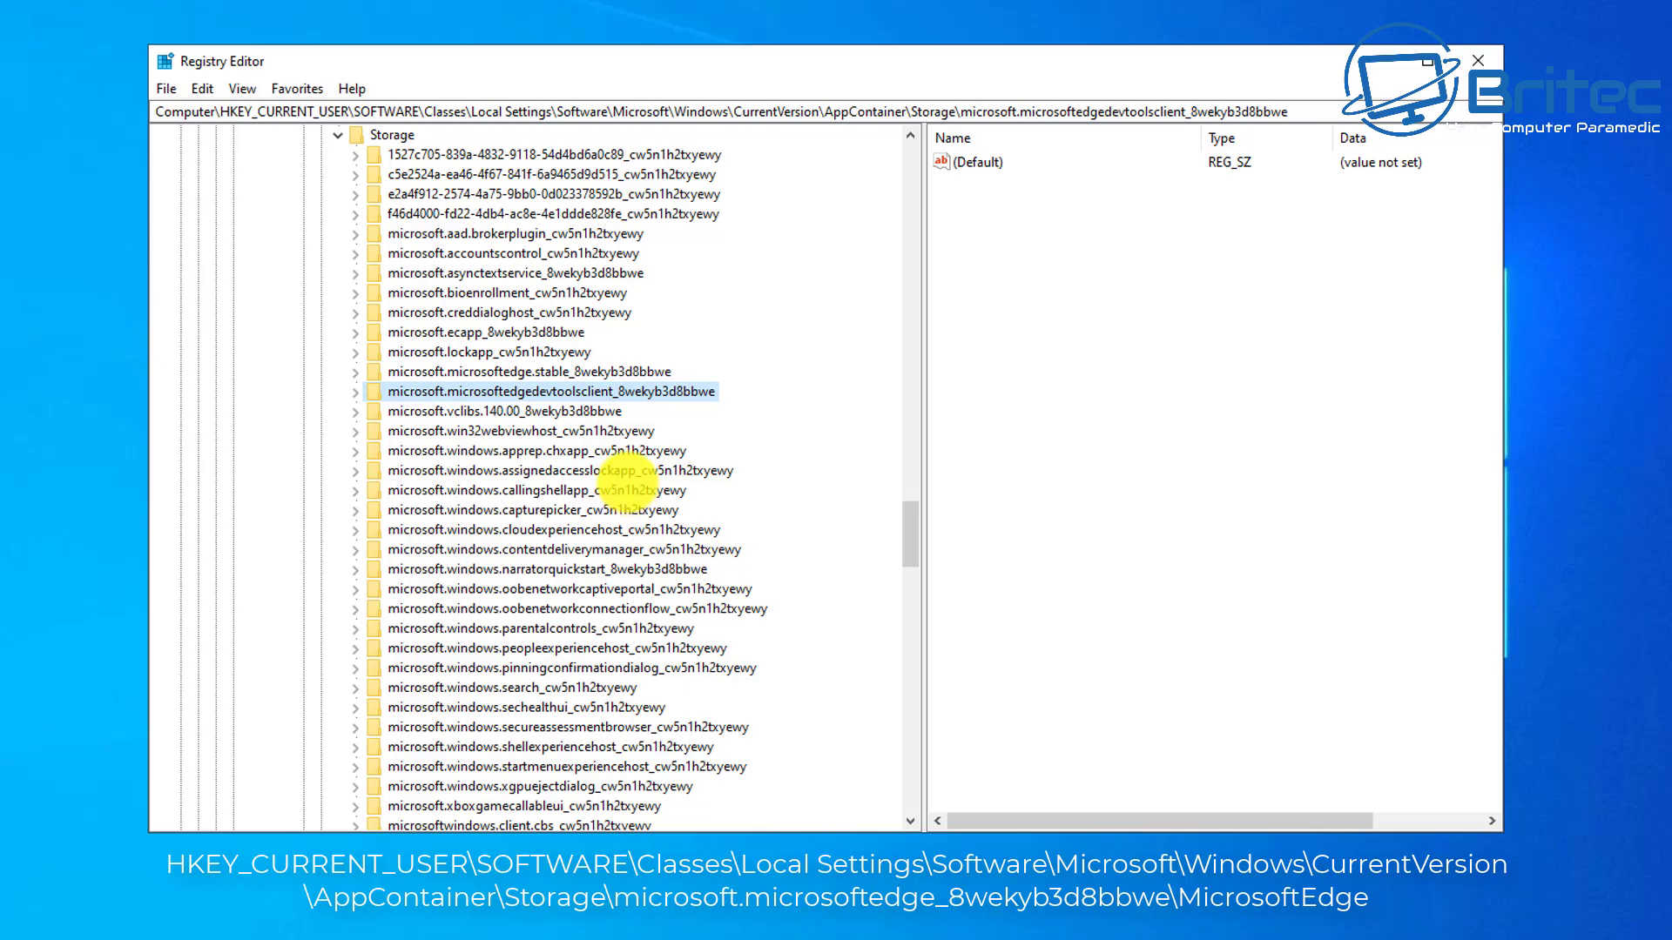
Delete the microsoft.microsoftedge.stable_8wekyb3d8bbwe key from Storage and close Registry Editor
click(598, 370)
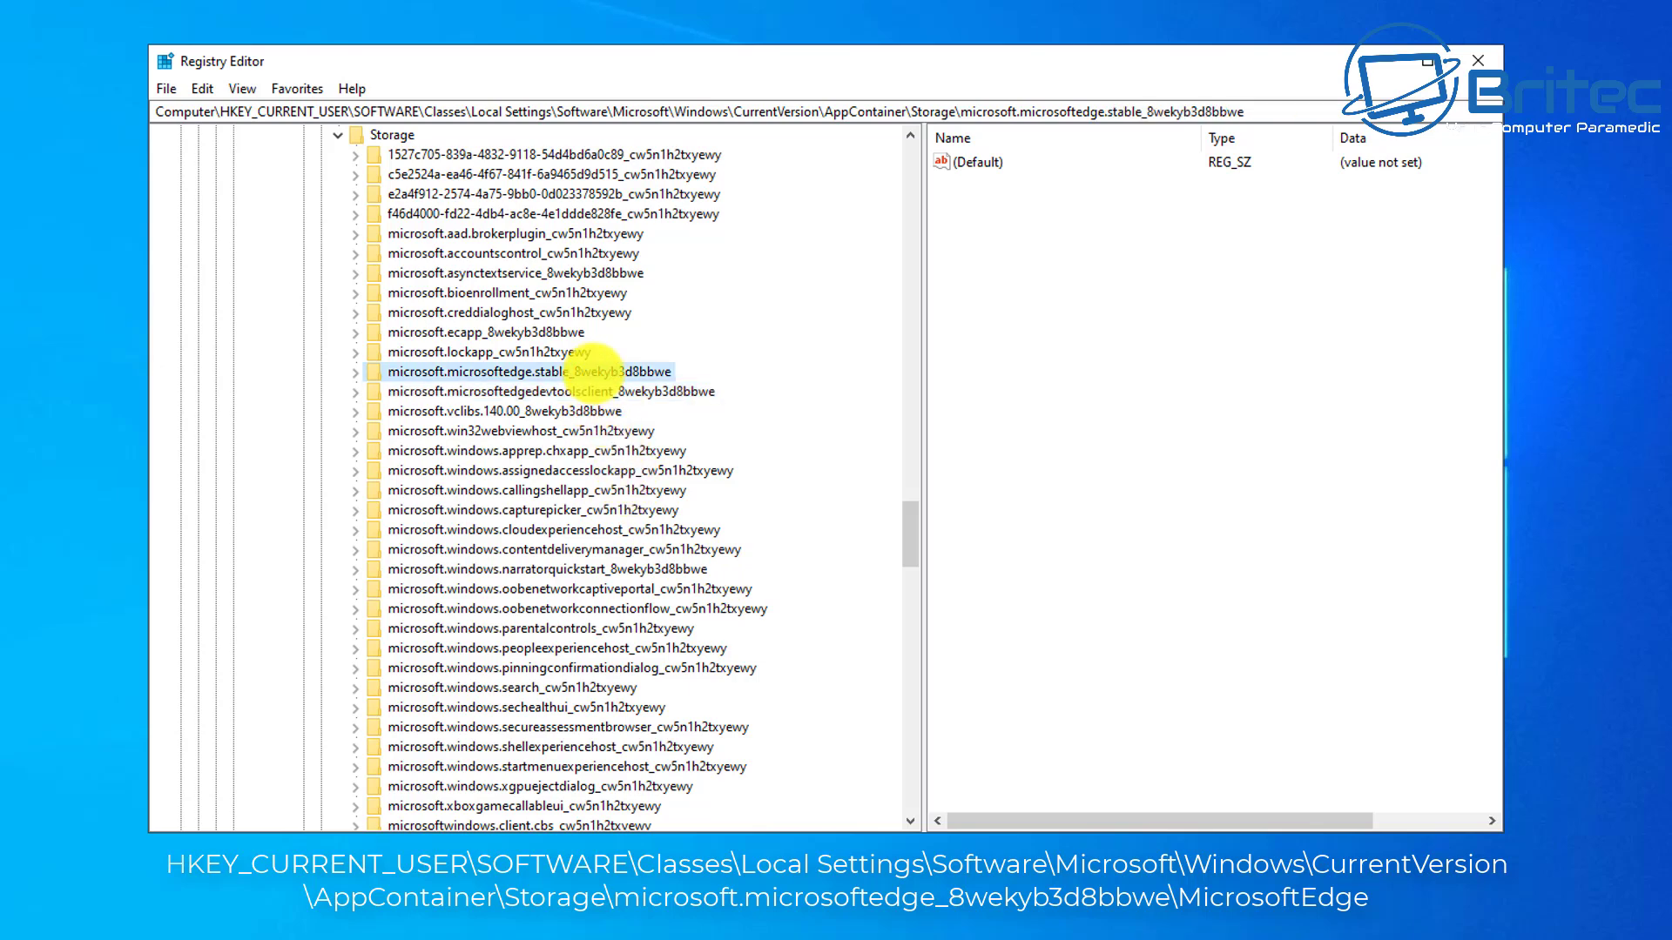
right_click(609, 369)
click(651, 468)
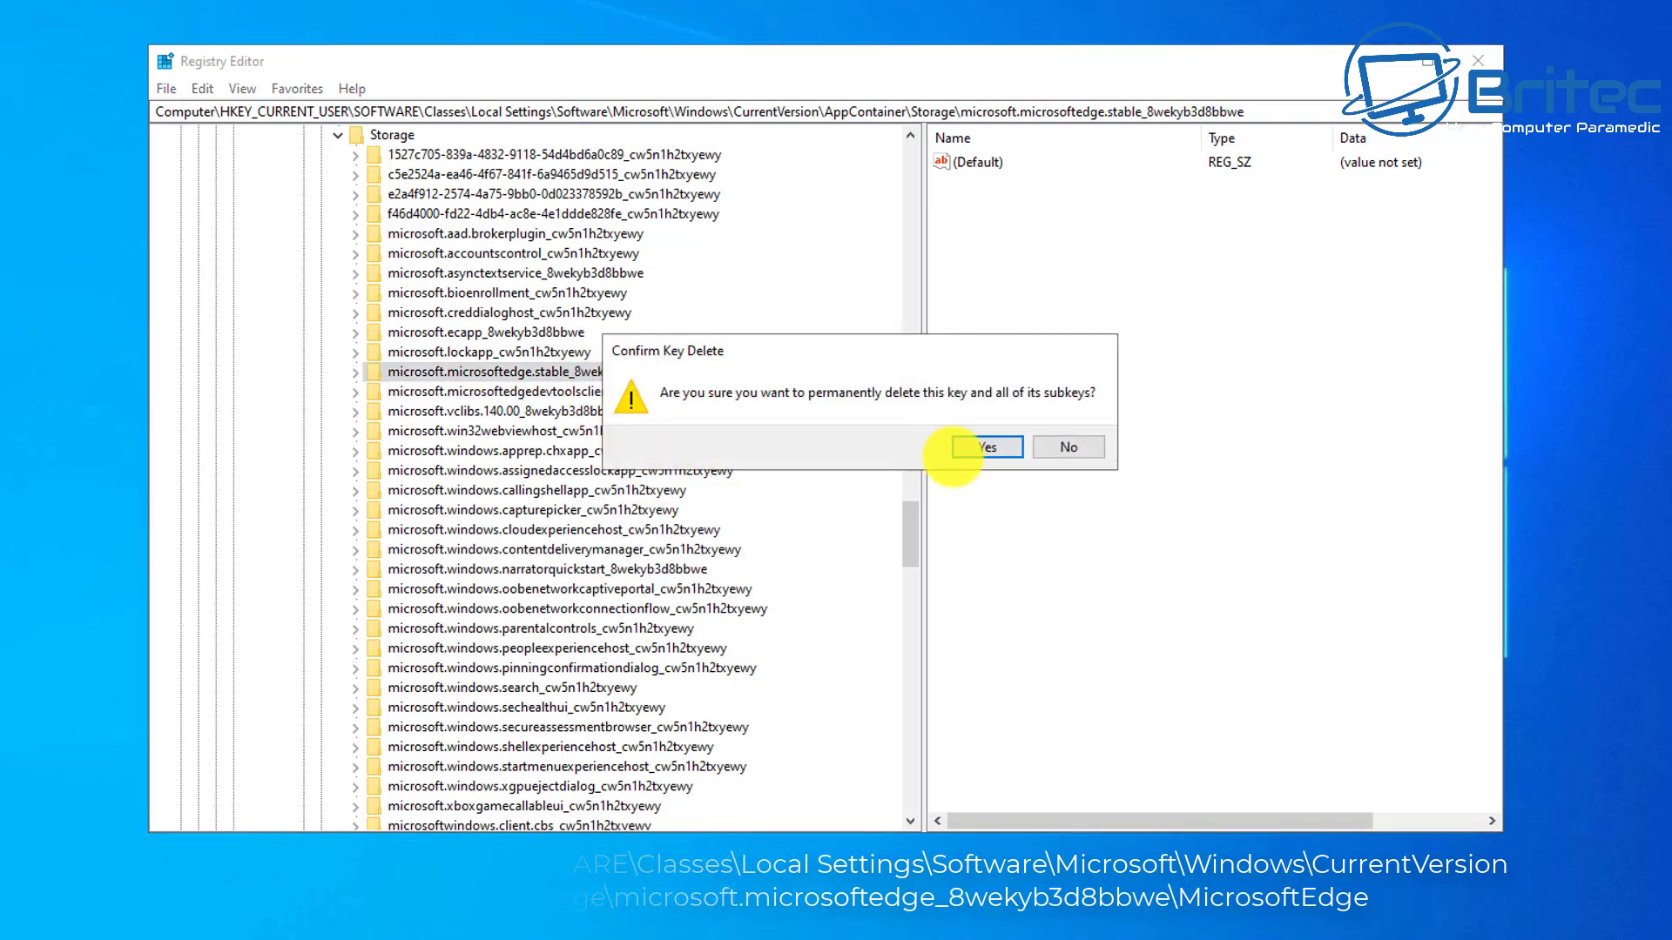
click(975, 448)
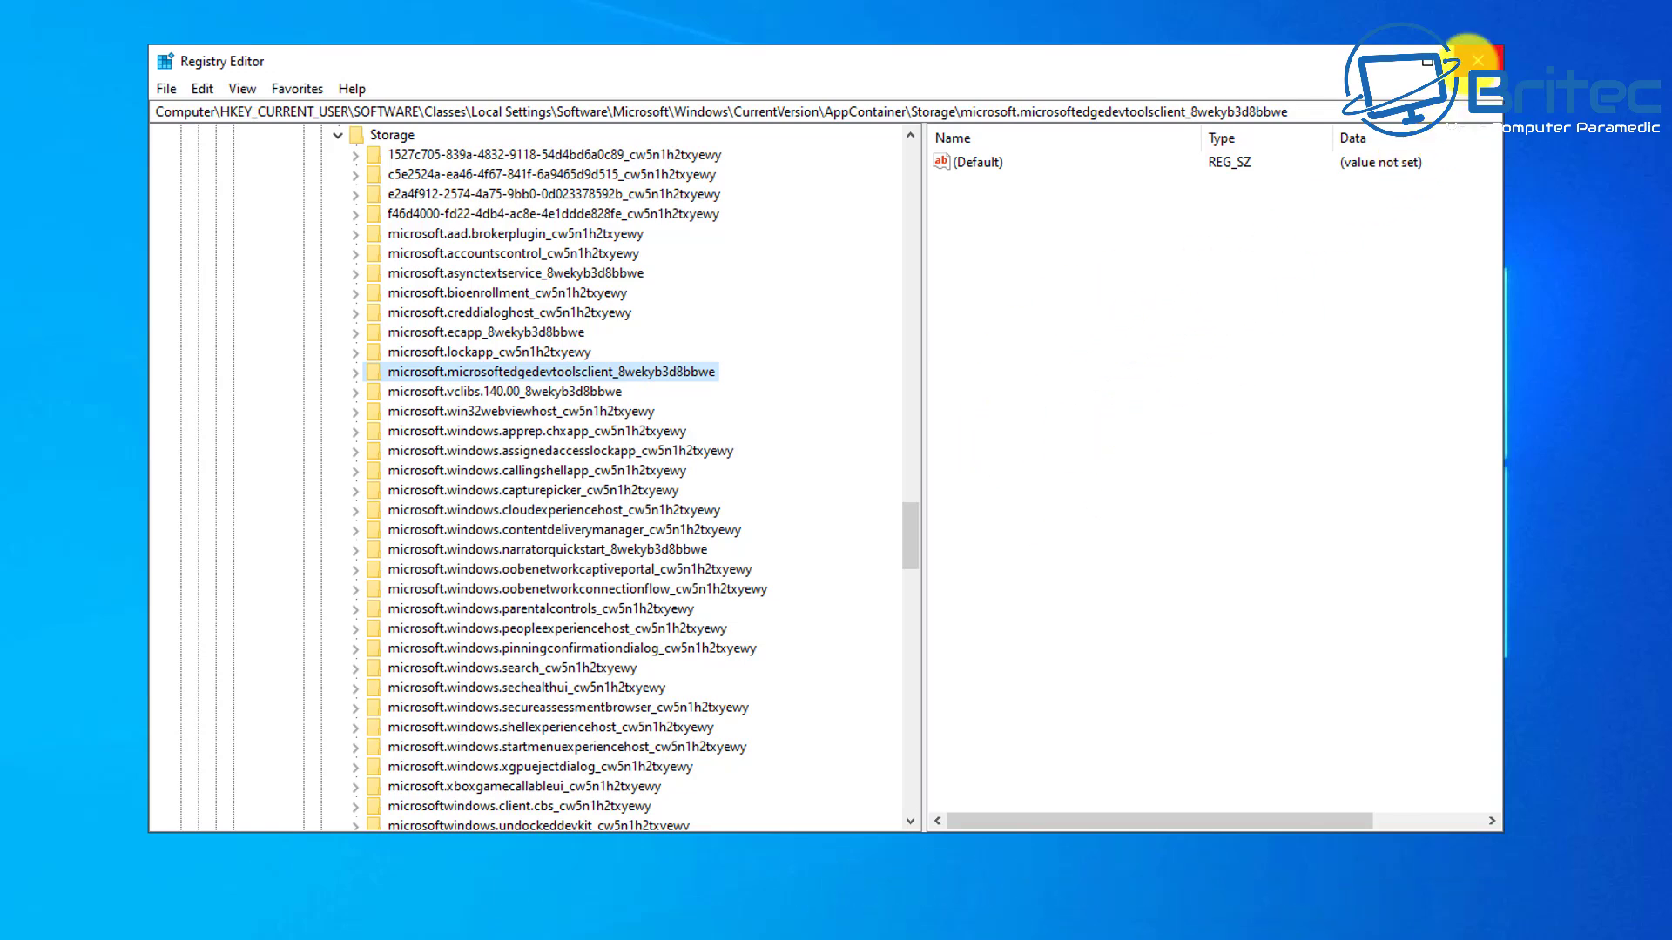
click(1478, 60)
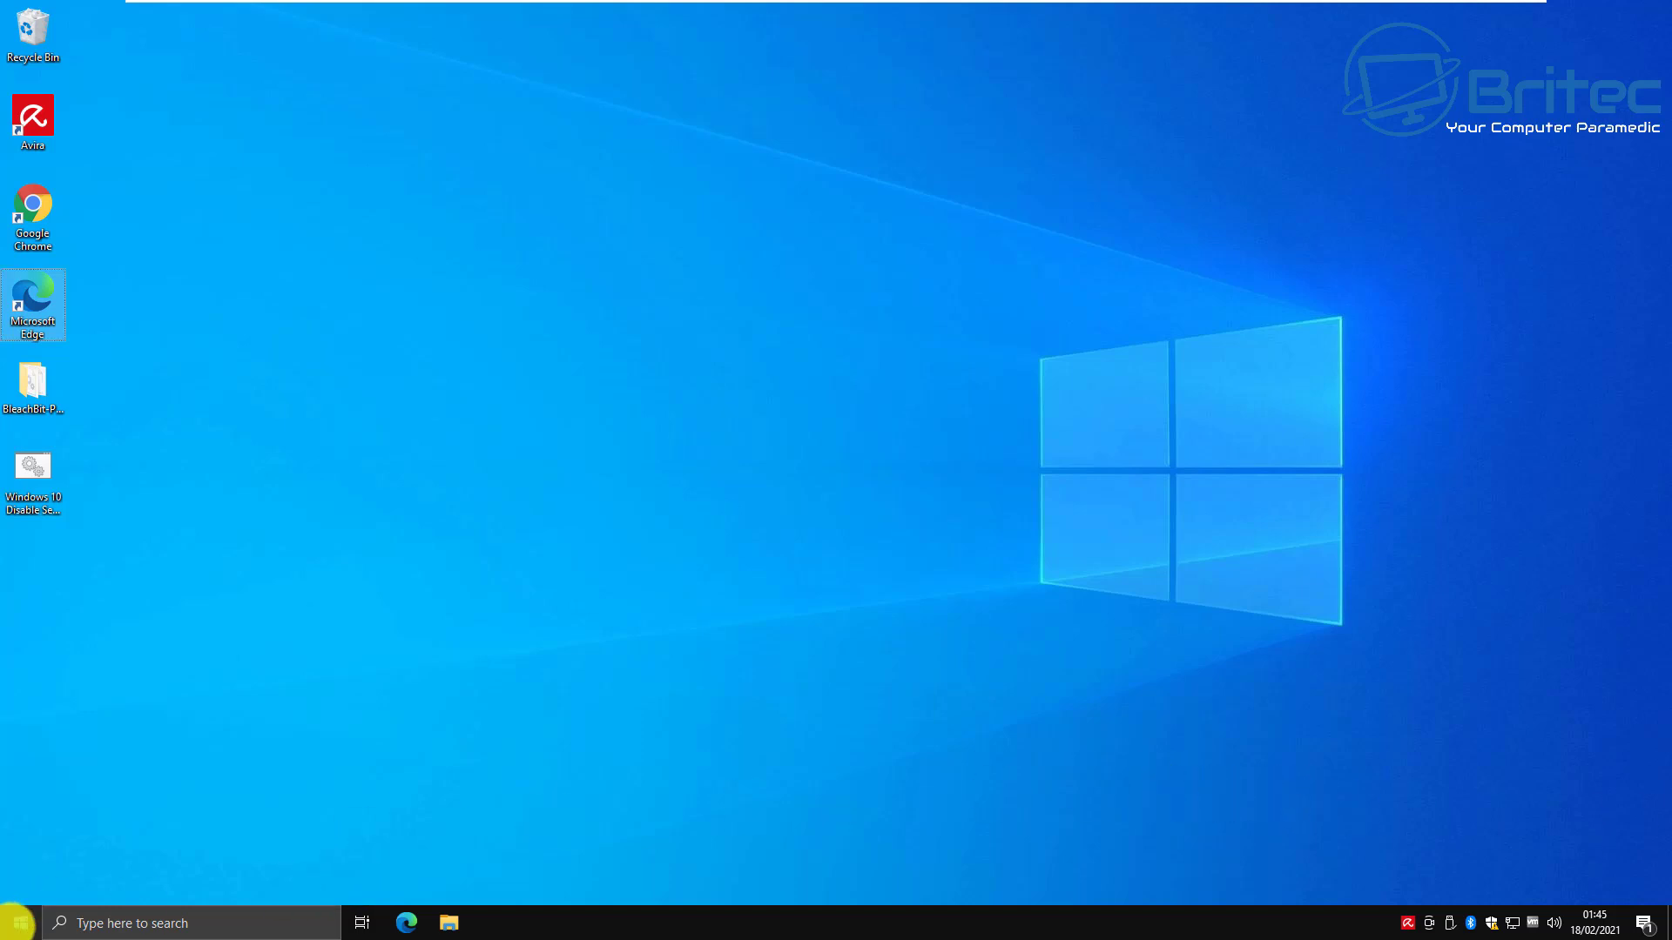
In an administrator PowerShell, run Get-AppXPackage -AllUsers -Name Microsoft.MicrosoftEdge | Foreach {Add-AppxPackage -DisableDevelopmentMode -Register "$($_.InstallLocation)\AppXManifest.xml"}, and close it
right_click(18, 921)
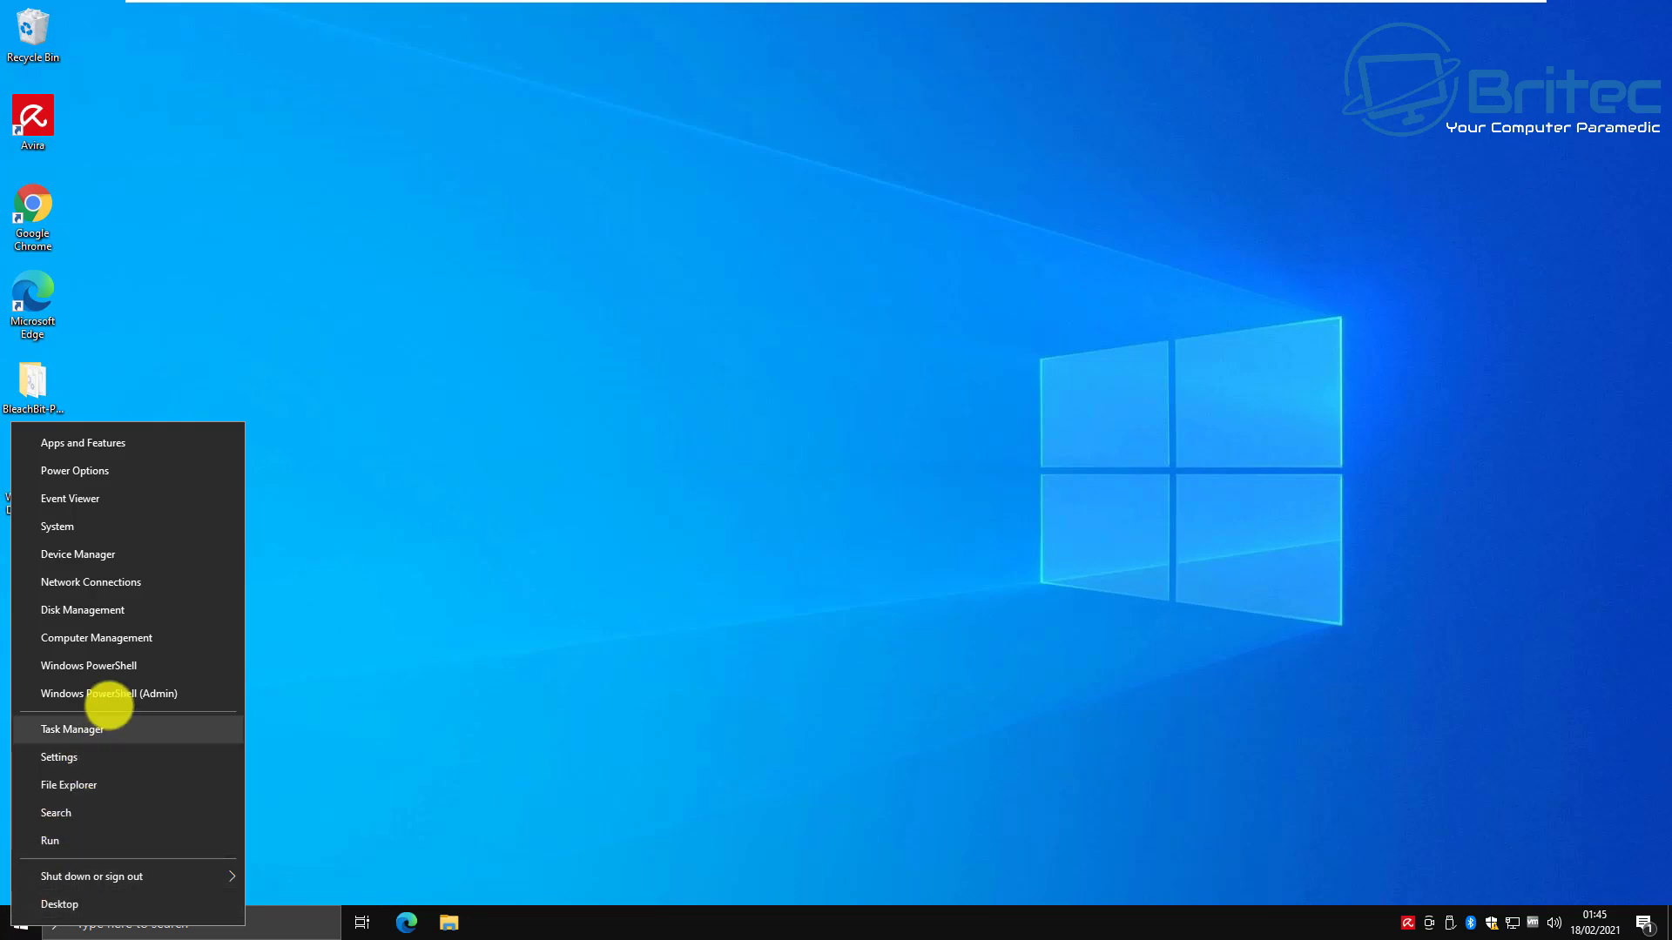
click(111, 694)
click(727, 474)
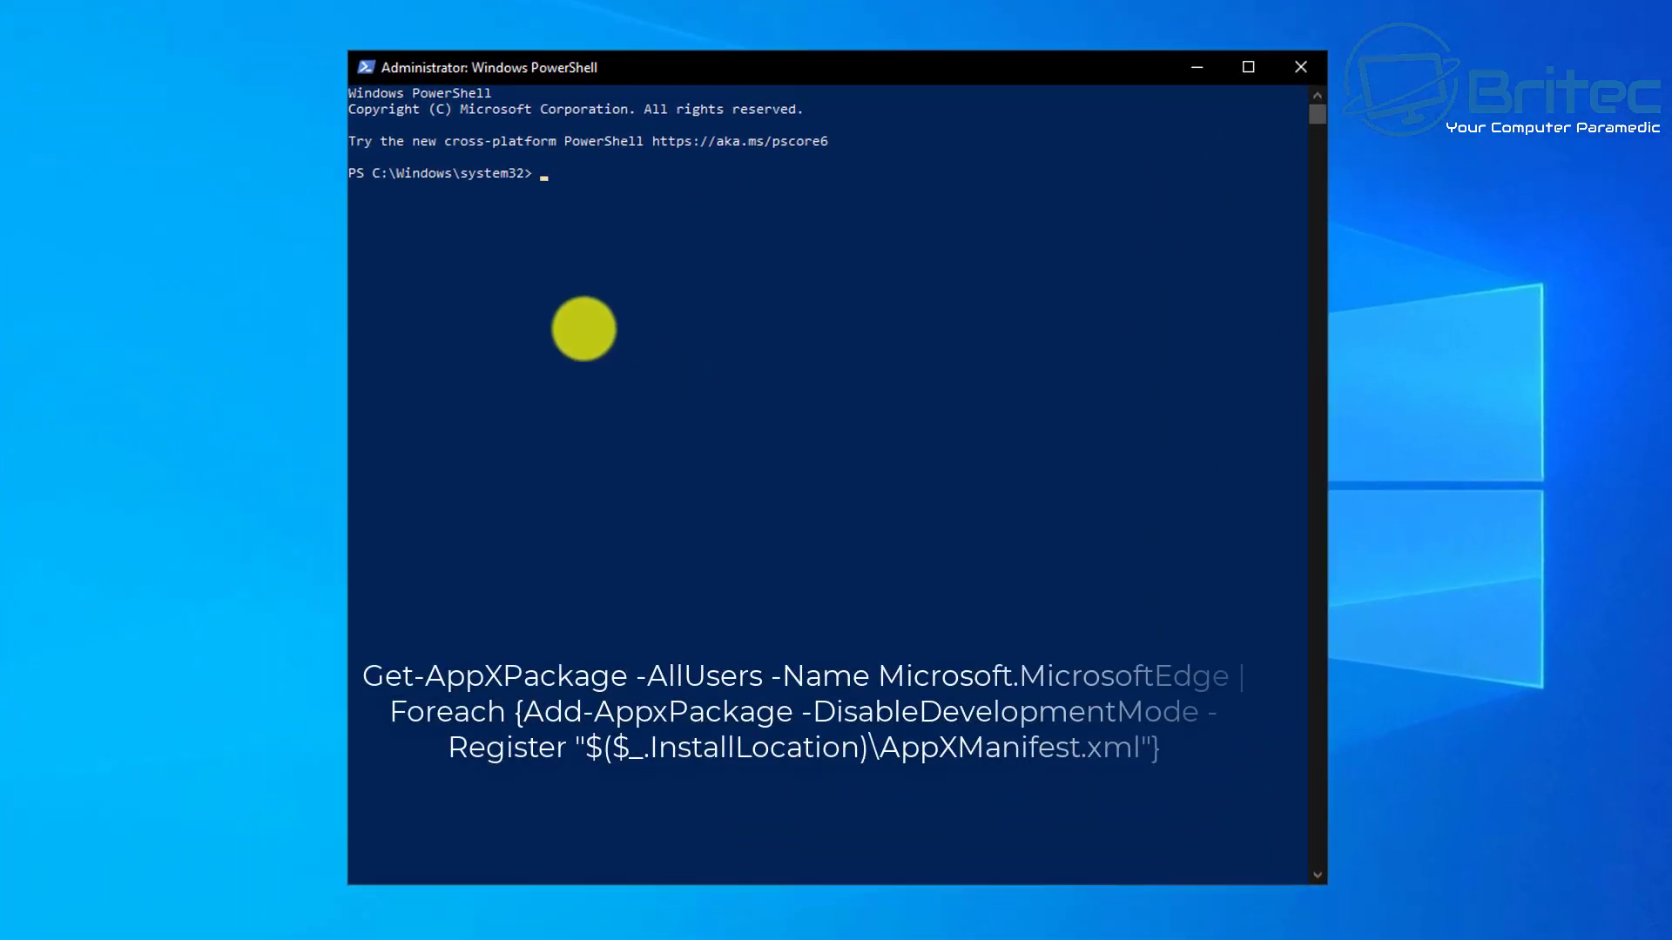
text(Get-AppXPackage -AllUsers -Name Microsoft.MicrosoftEdge | Foreach {Add-AppxPackage -DisableDevelopmentMode -Register "$($_.InstallLocation)\AppXManifest.xml"})
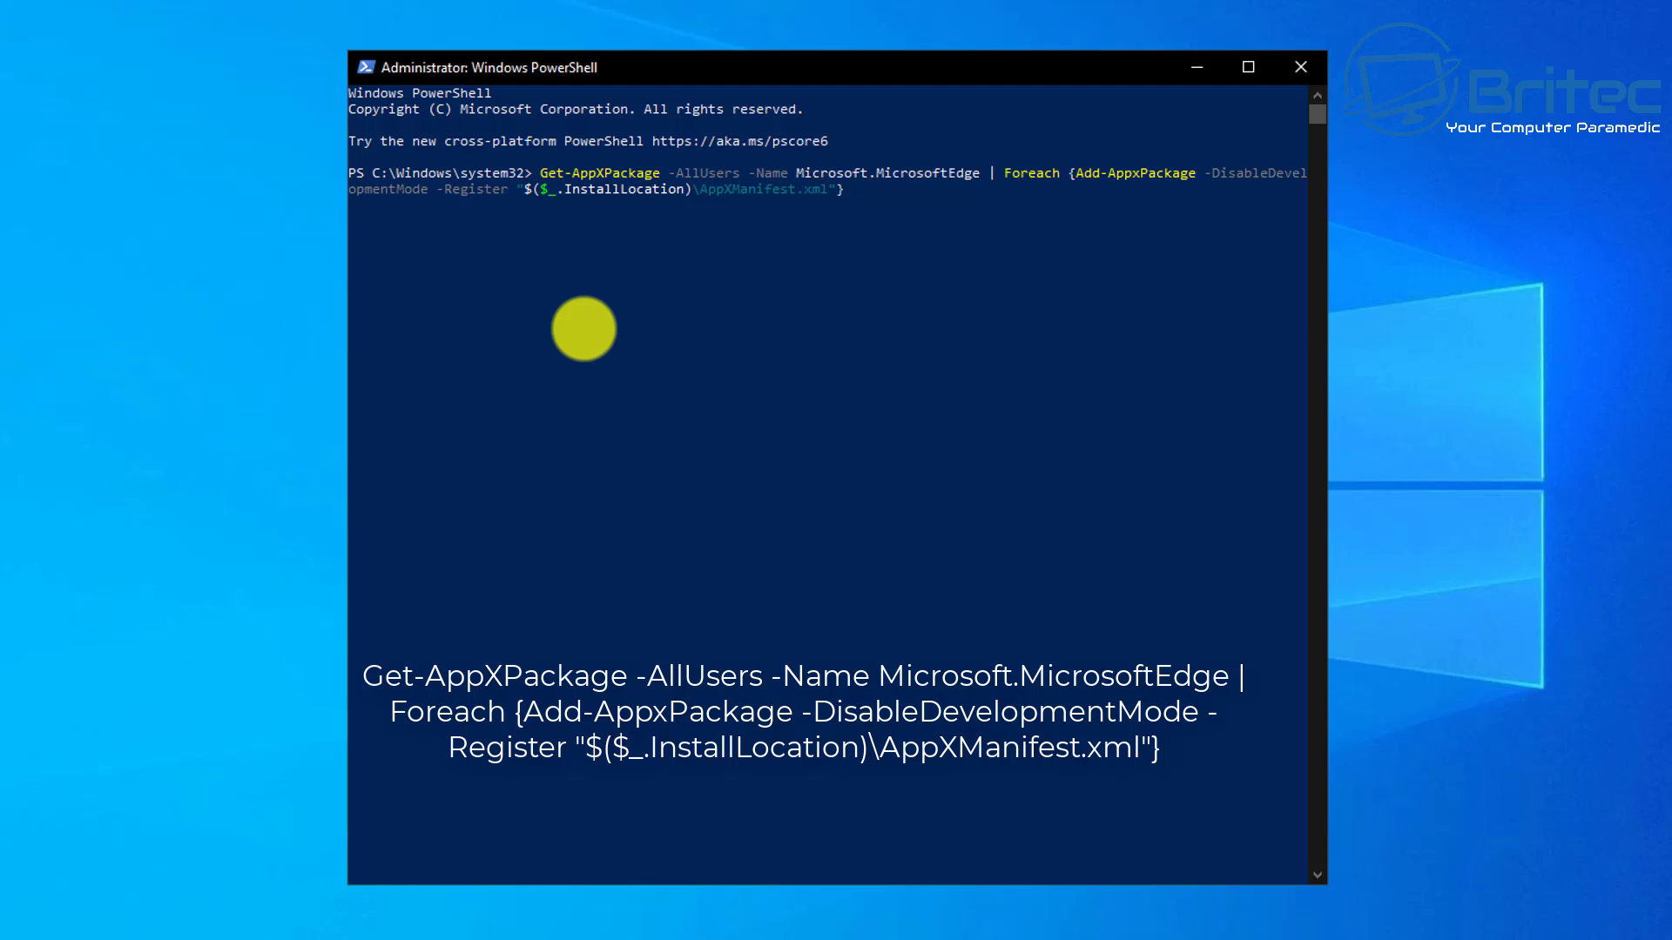
key(Return)
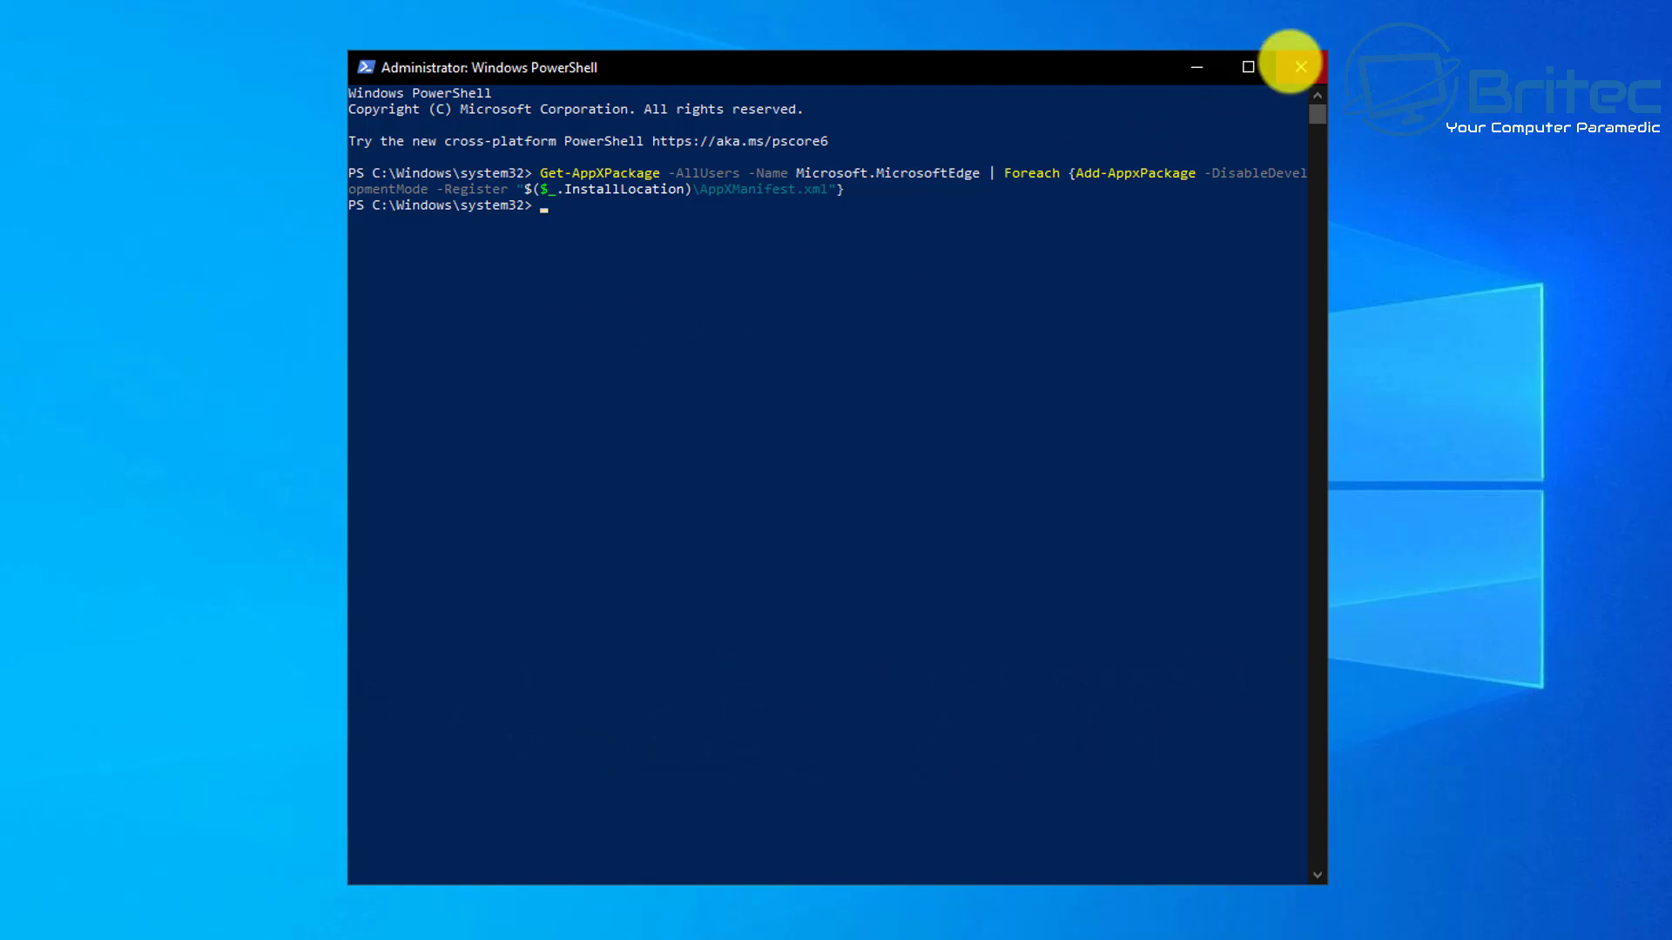
click(1300, 66)
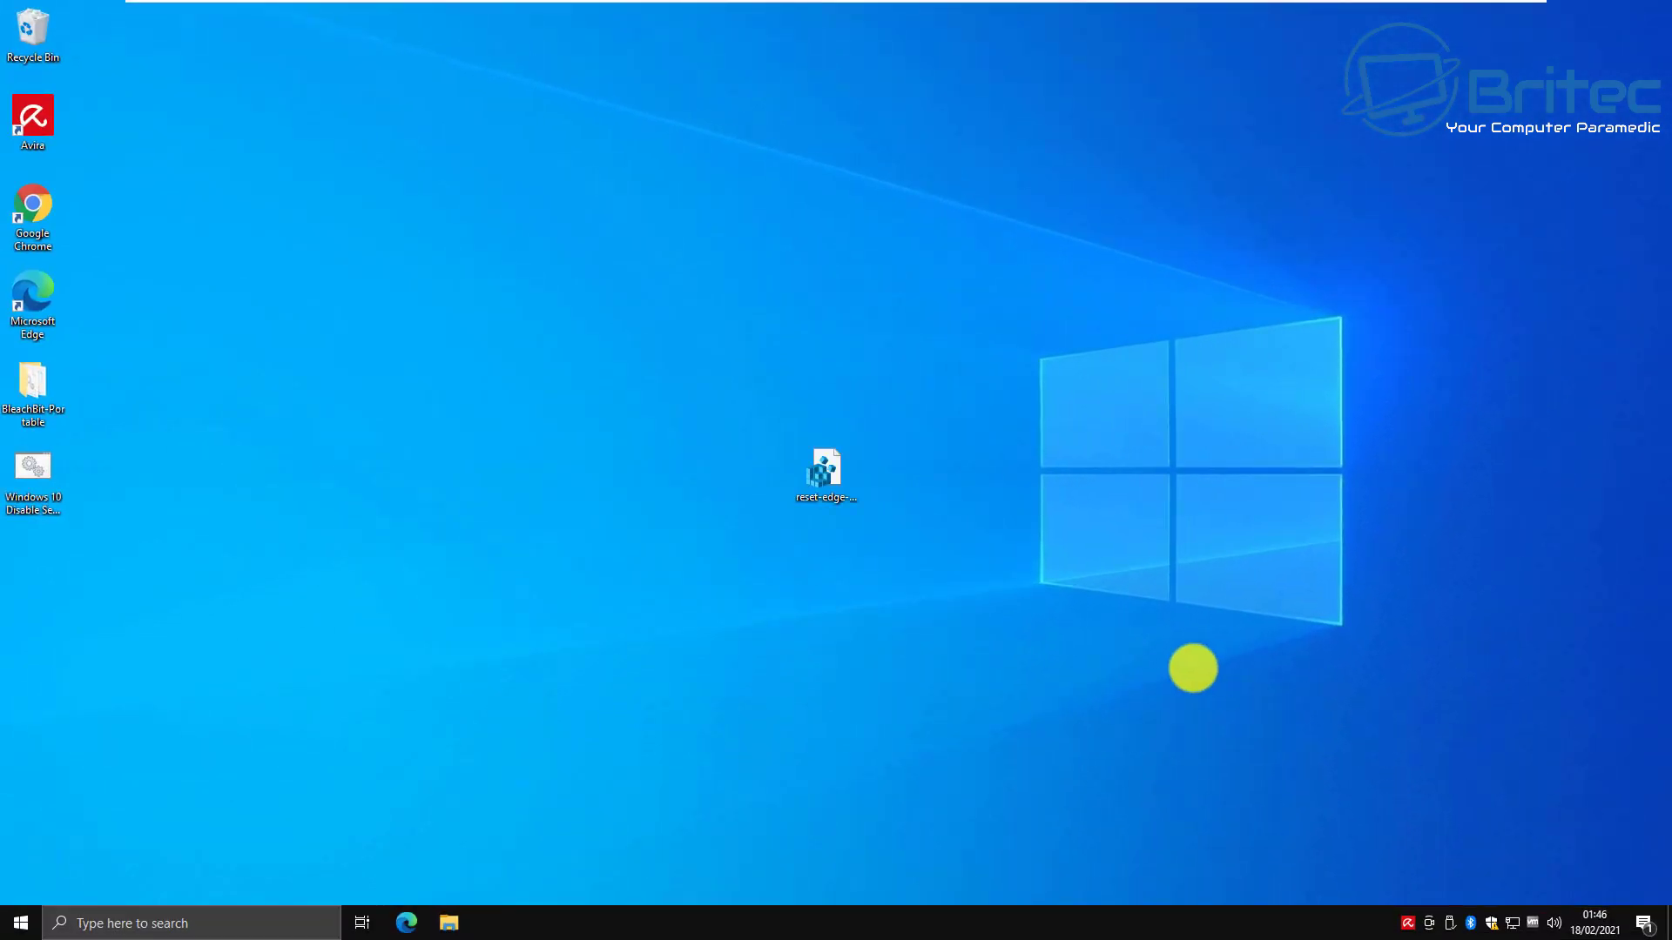
Merge reset-edge-registry-settings.reg from the desktop into the registry with administrator approval
double_click(823, 475)
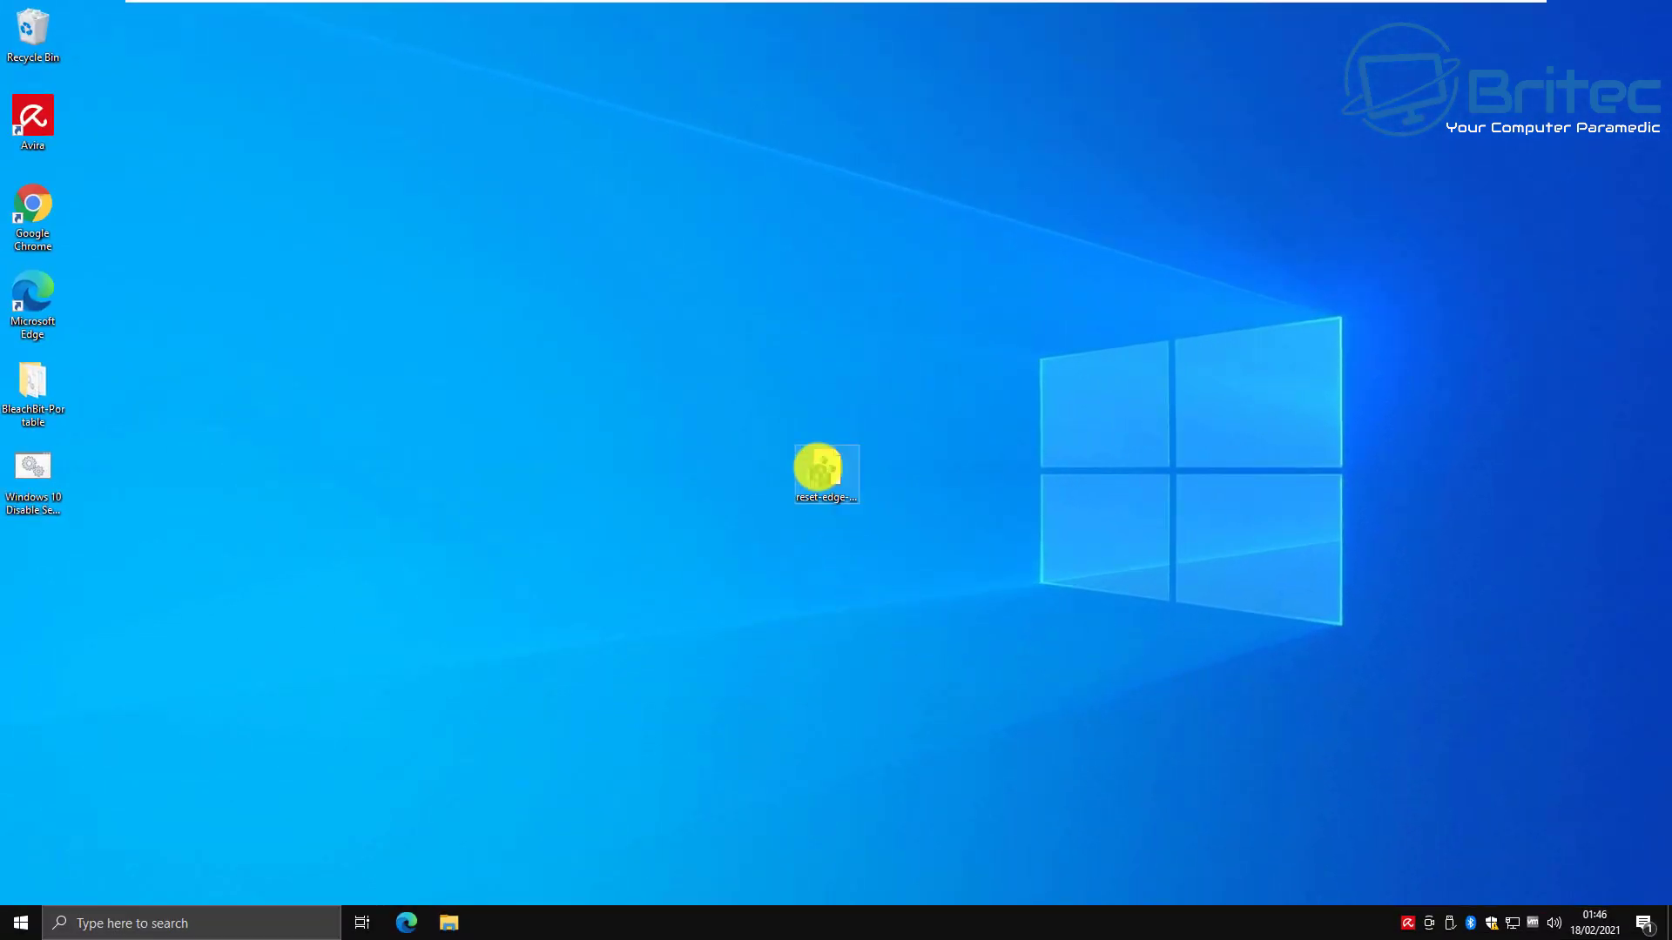
click(760, 567)
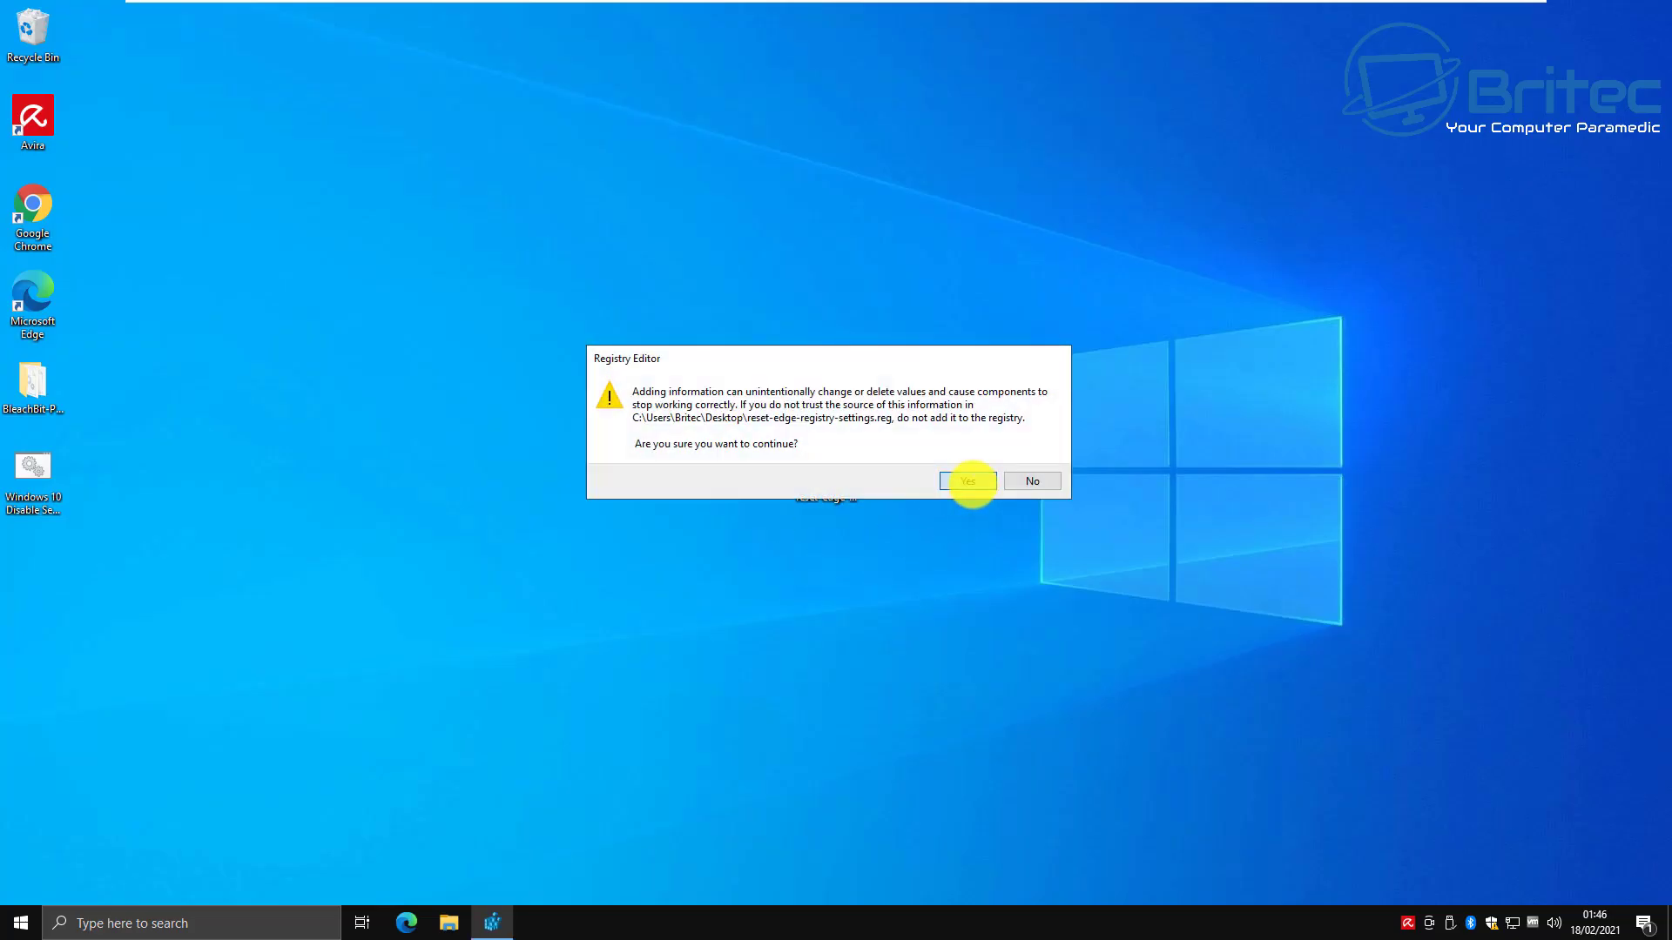
click(969, 482)
click(1026, 462)
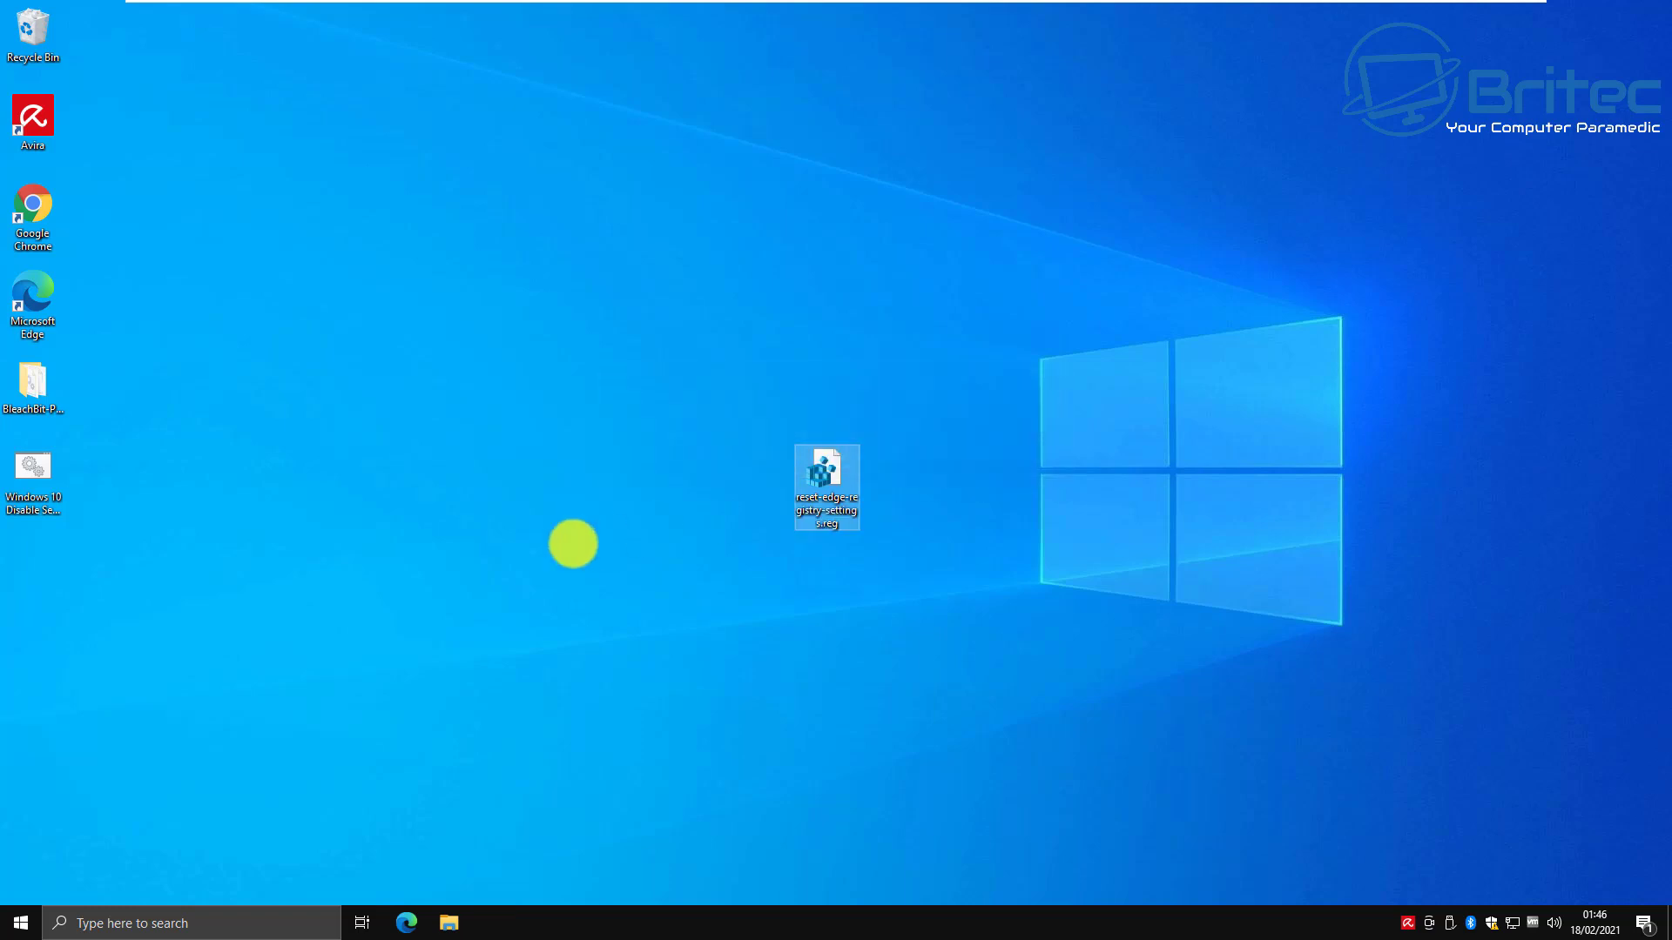
Restart the computer to apply the registry changes
click(35, 384)
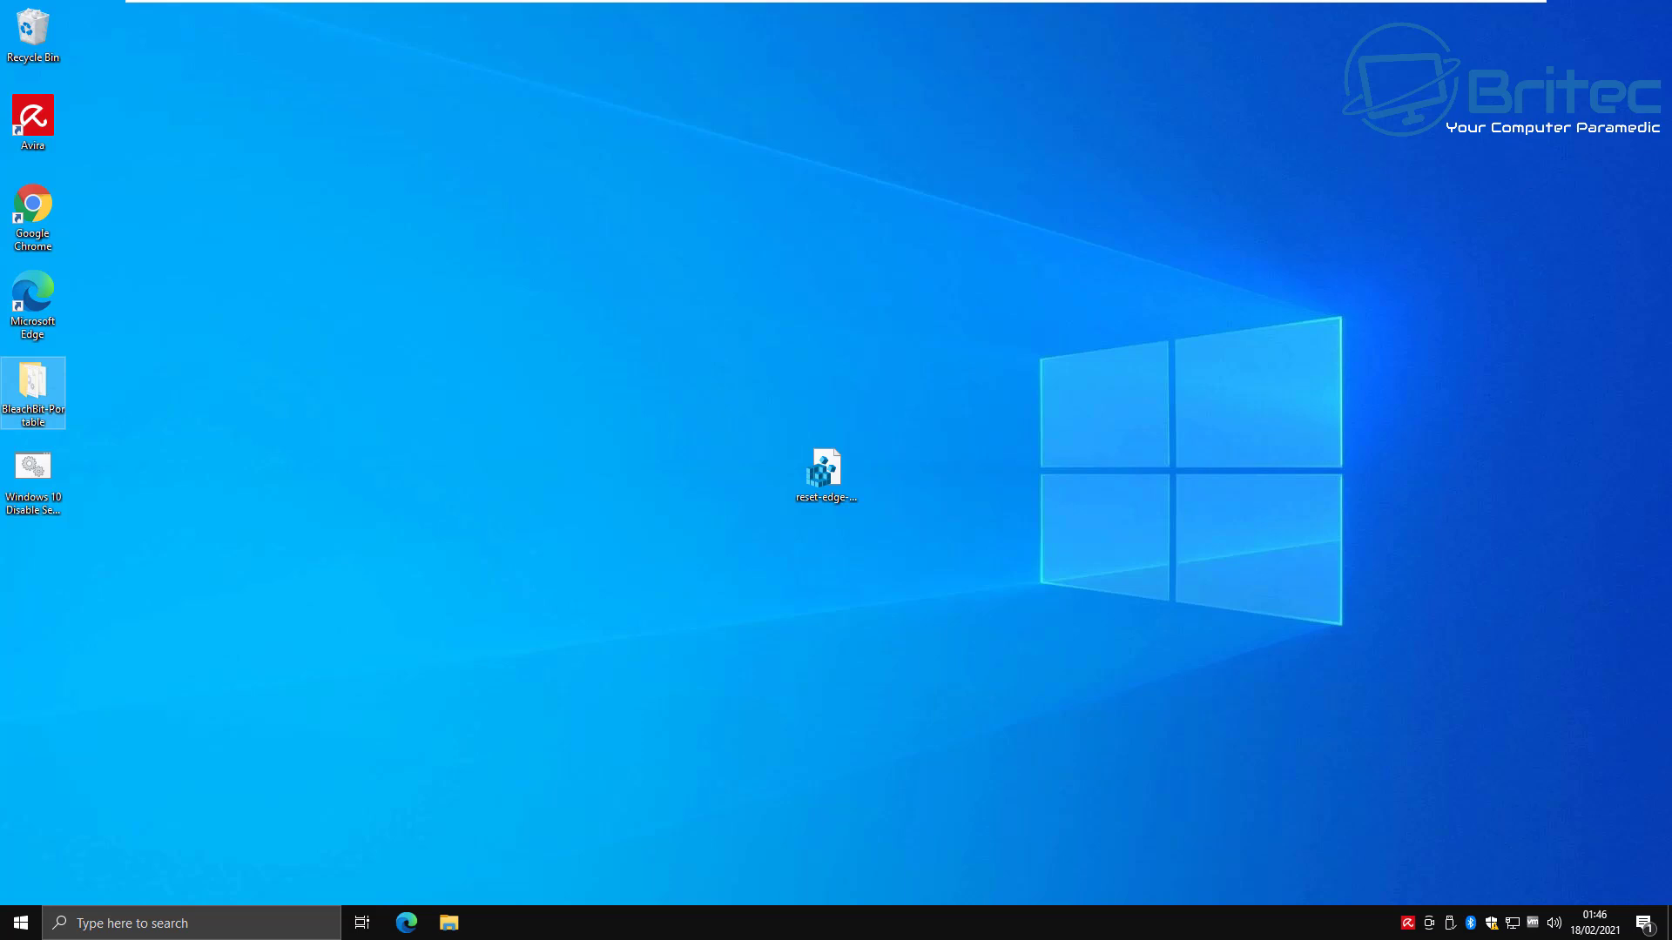
click(19, 921)
click(21, 884)
click(48, 841)
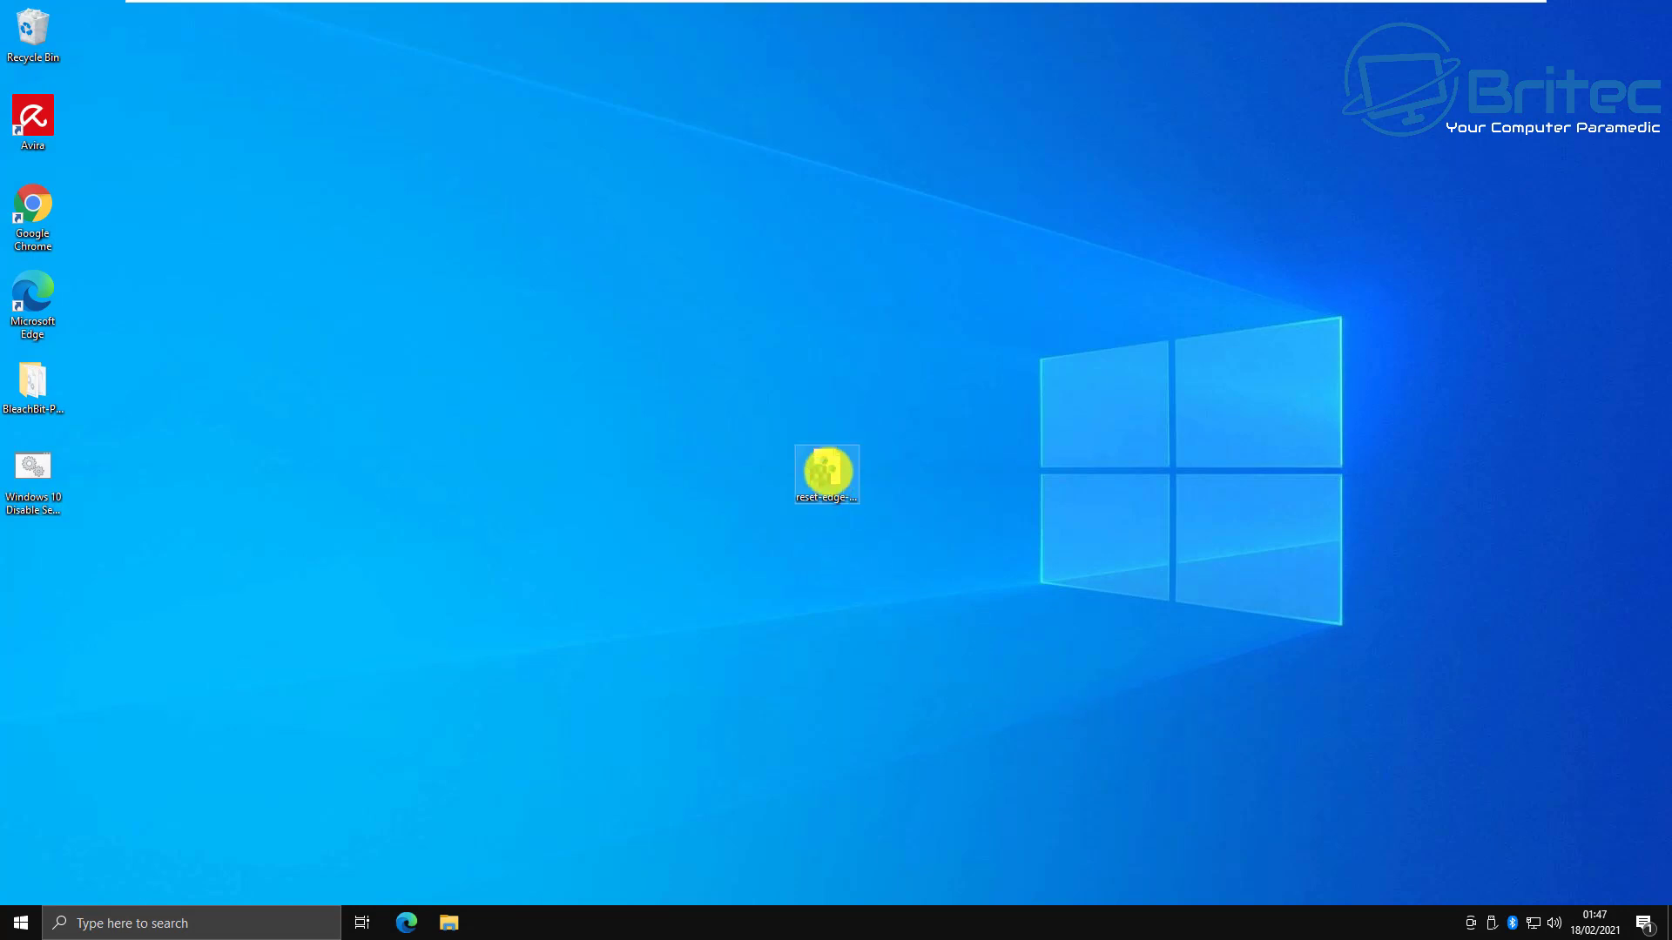
Delete reset-edge-registry-settings.reg from the desktop and launch Microsoft Edge to check that it opens, closing it again
right_click(825, 465)
click(877, 774)
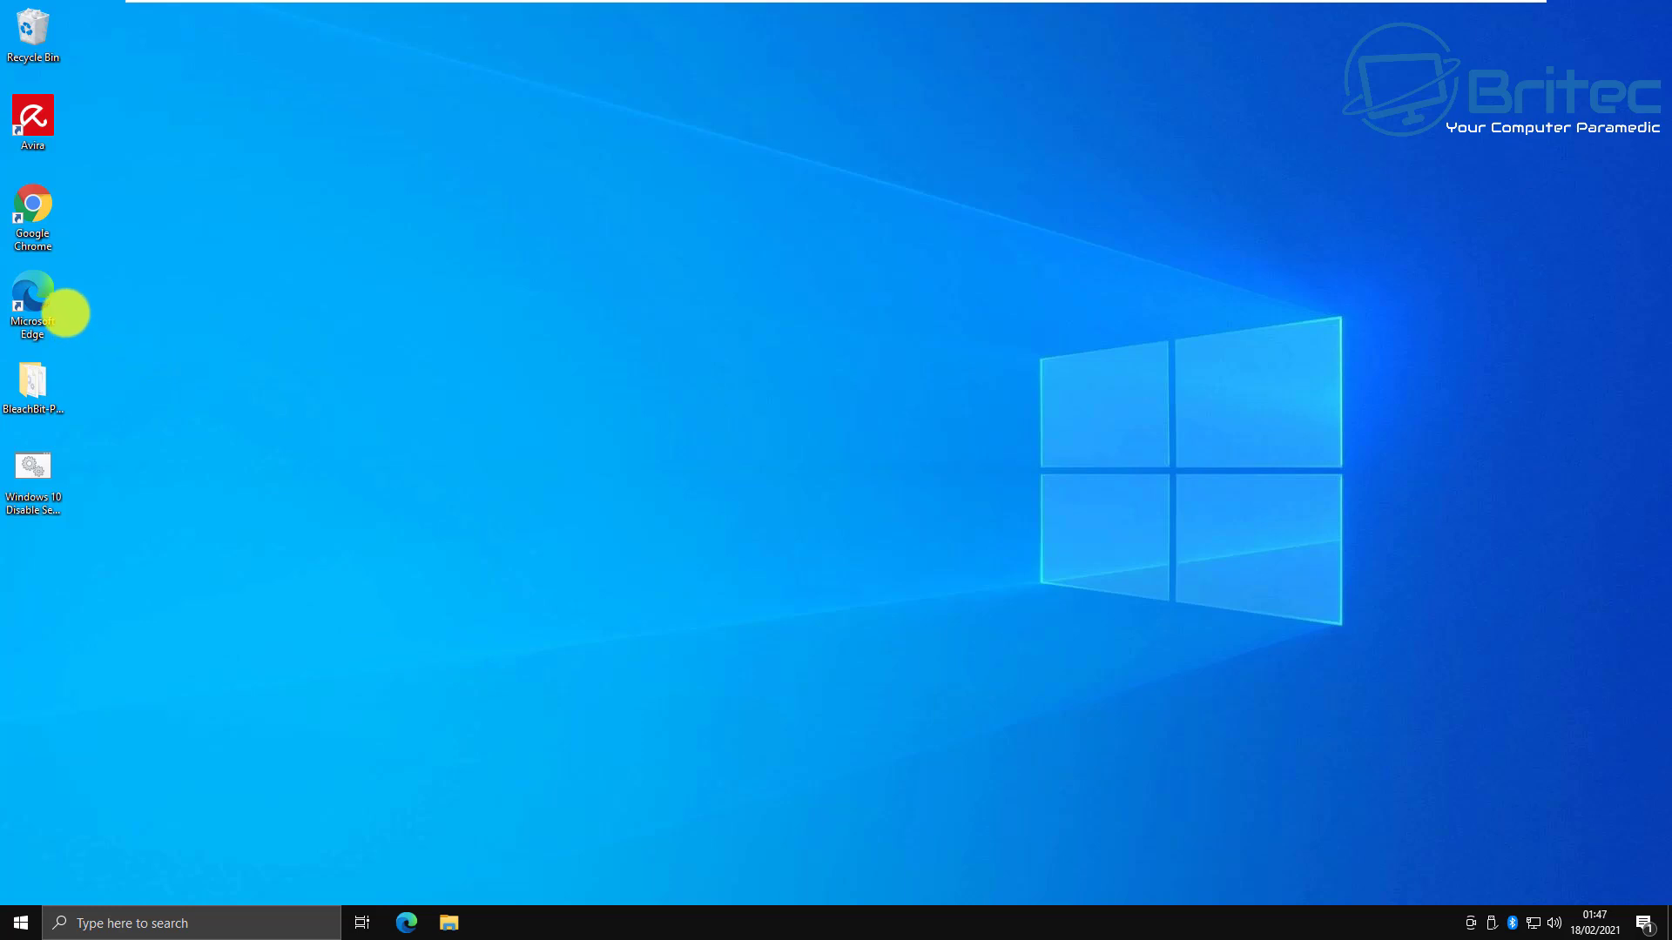
double_click(43, 289)
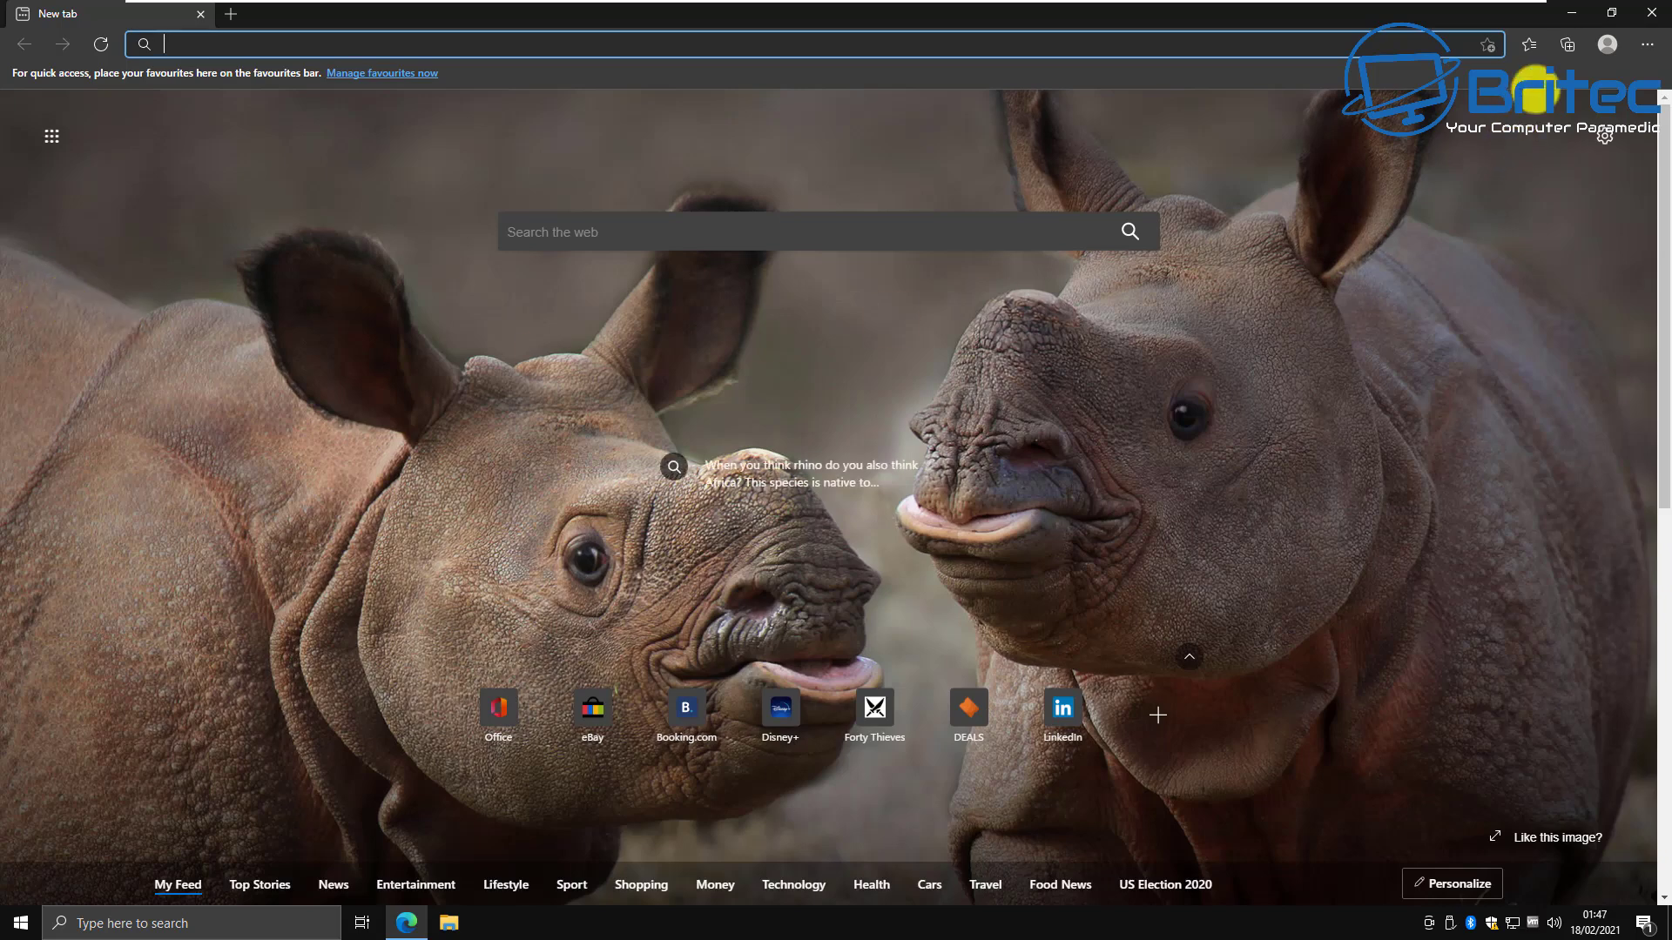
click(1651, 13)
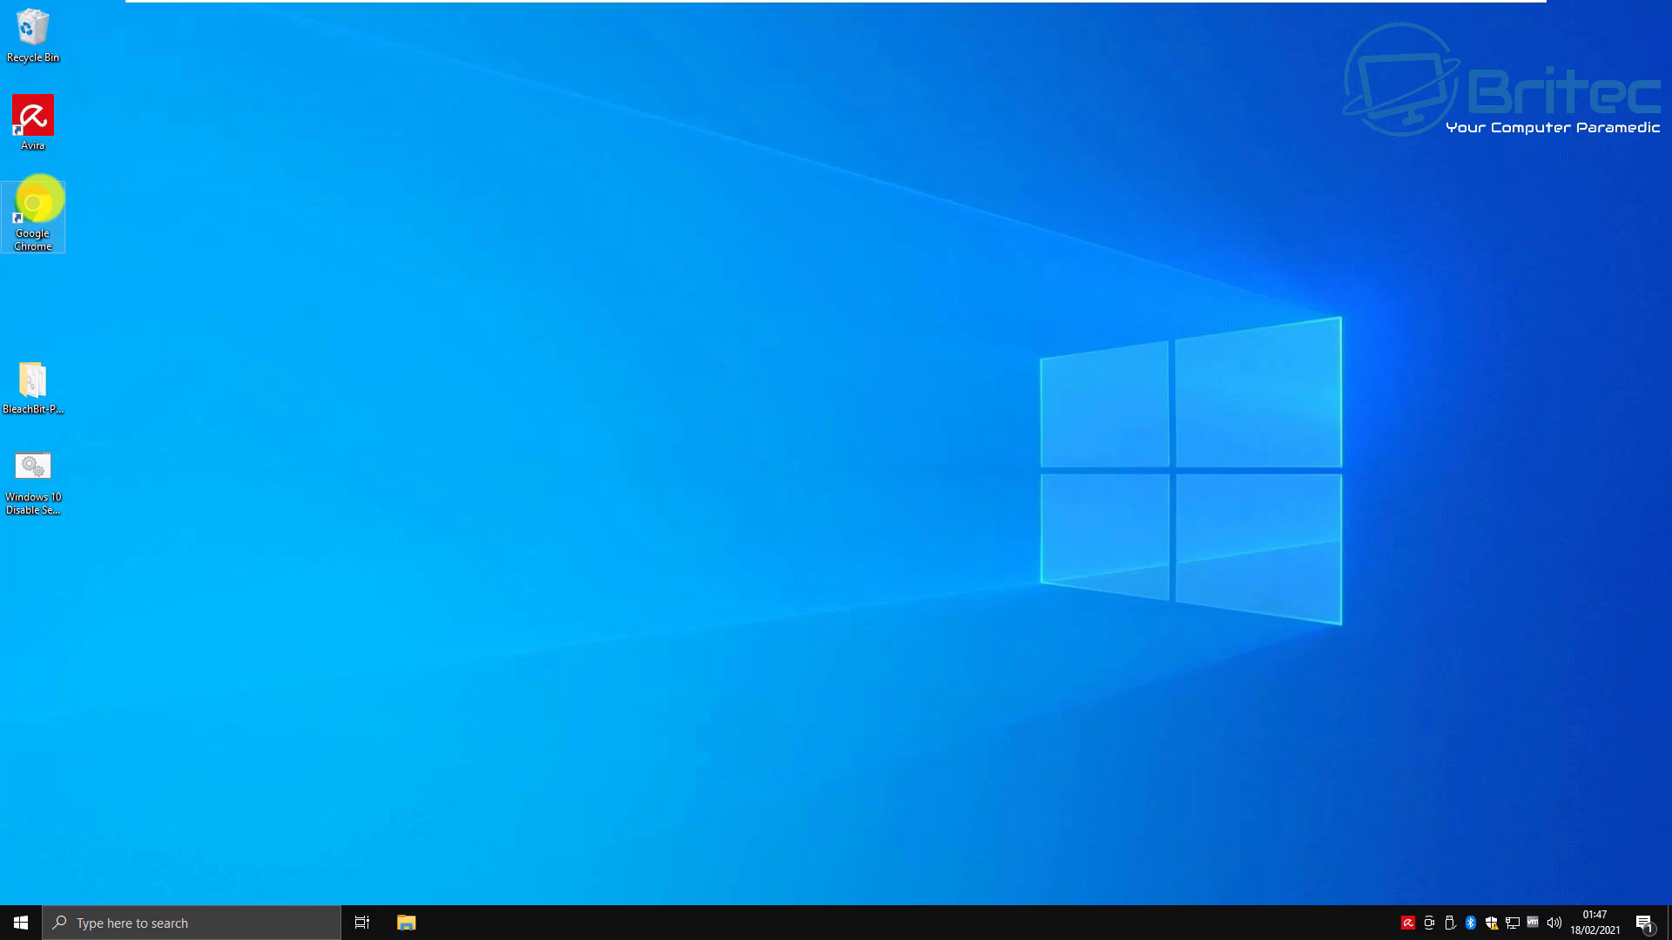
Open Google Chrome and search Google for "microsoft edge"
double_click(33, 202)
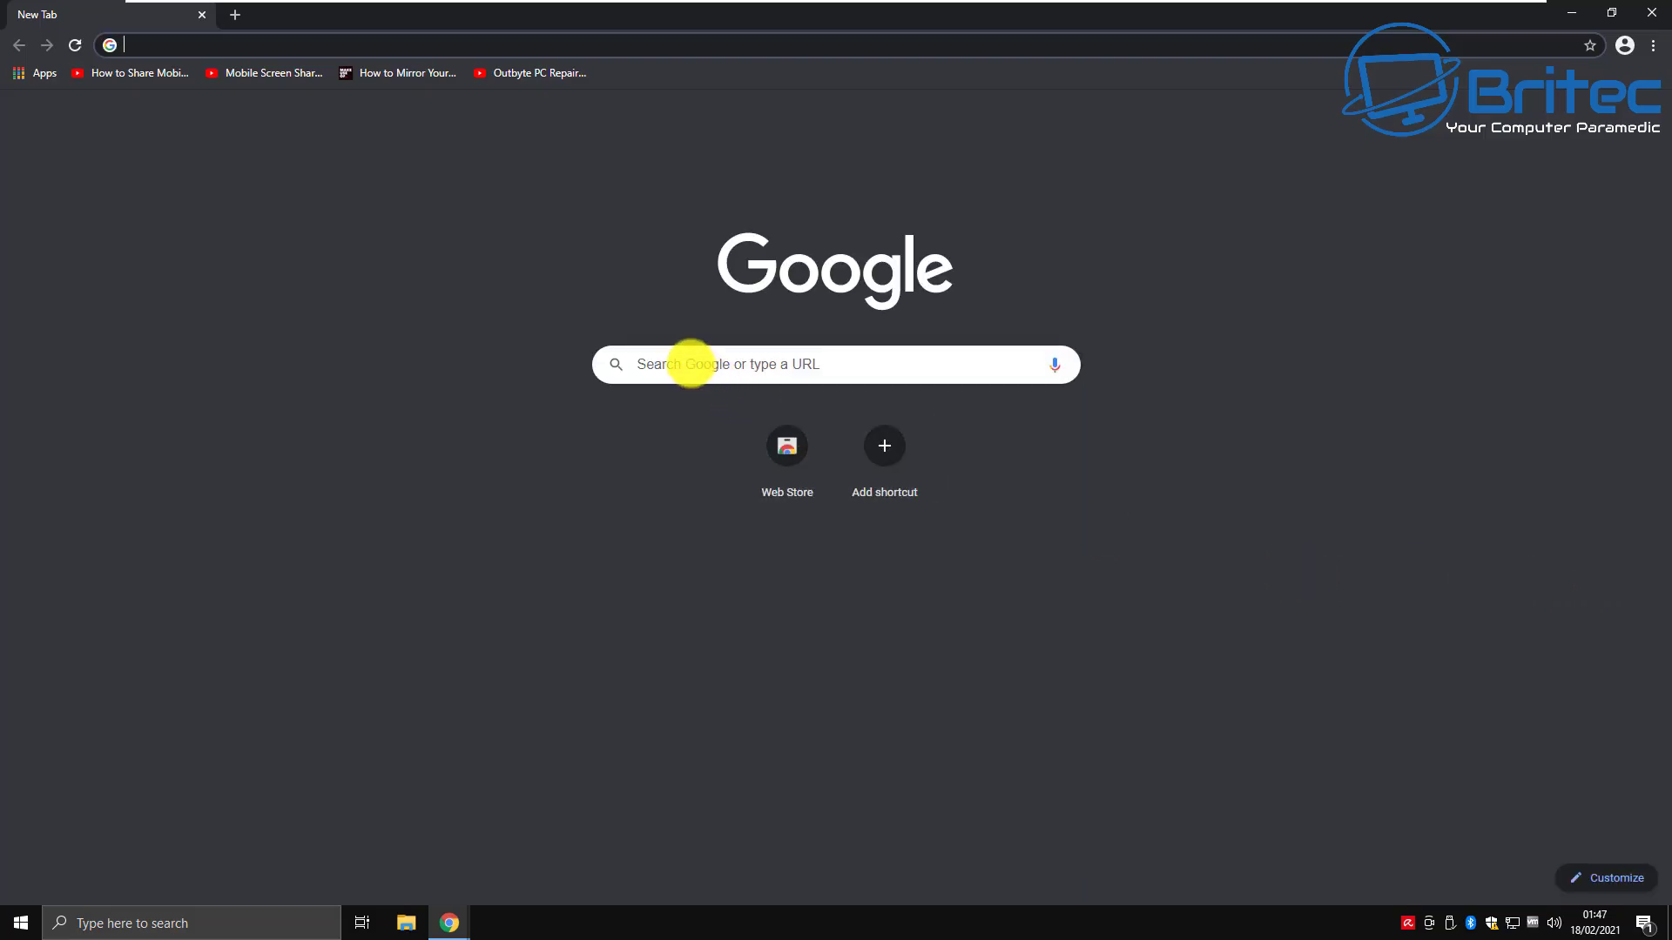
click(692, 364)
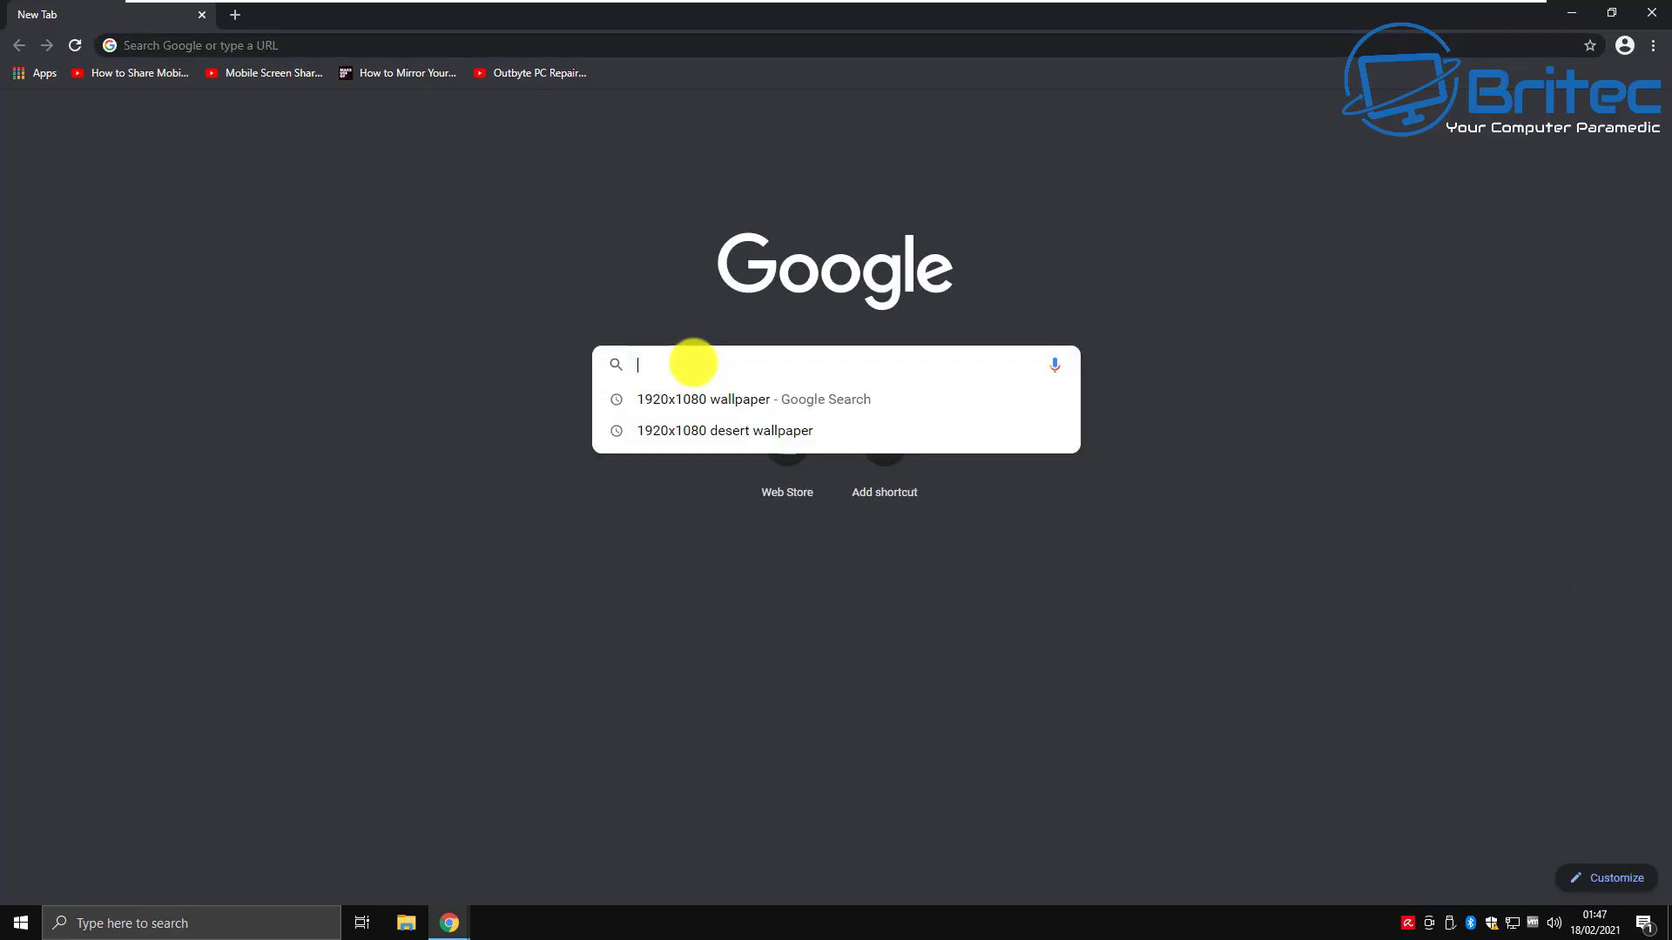
text(microsoft)
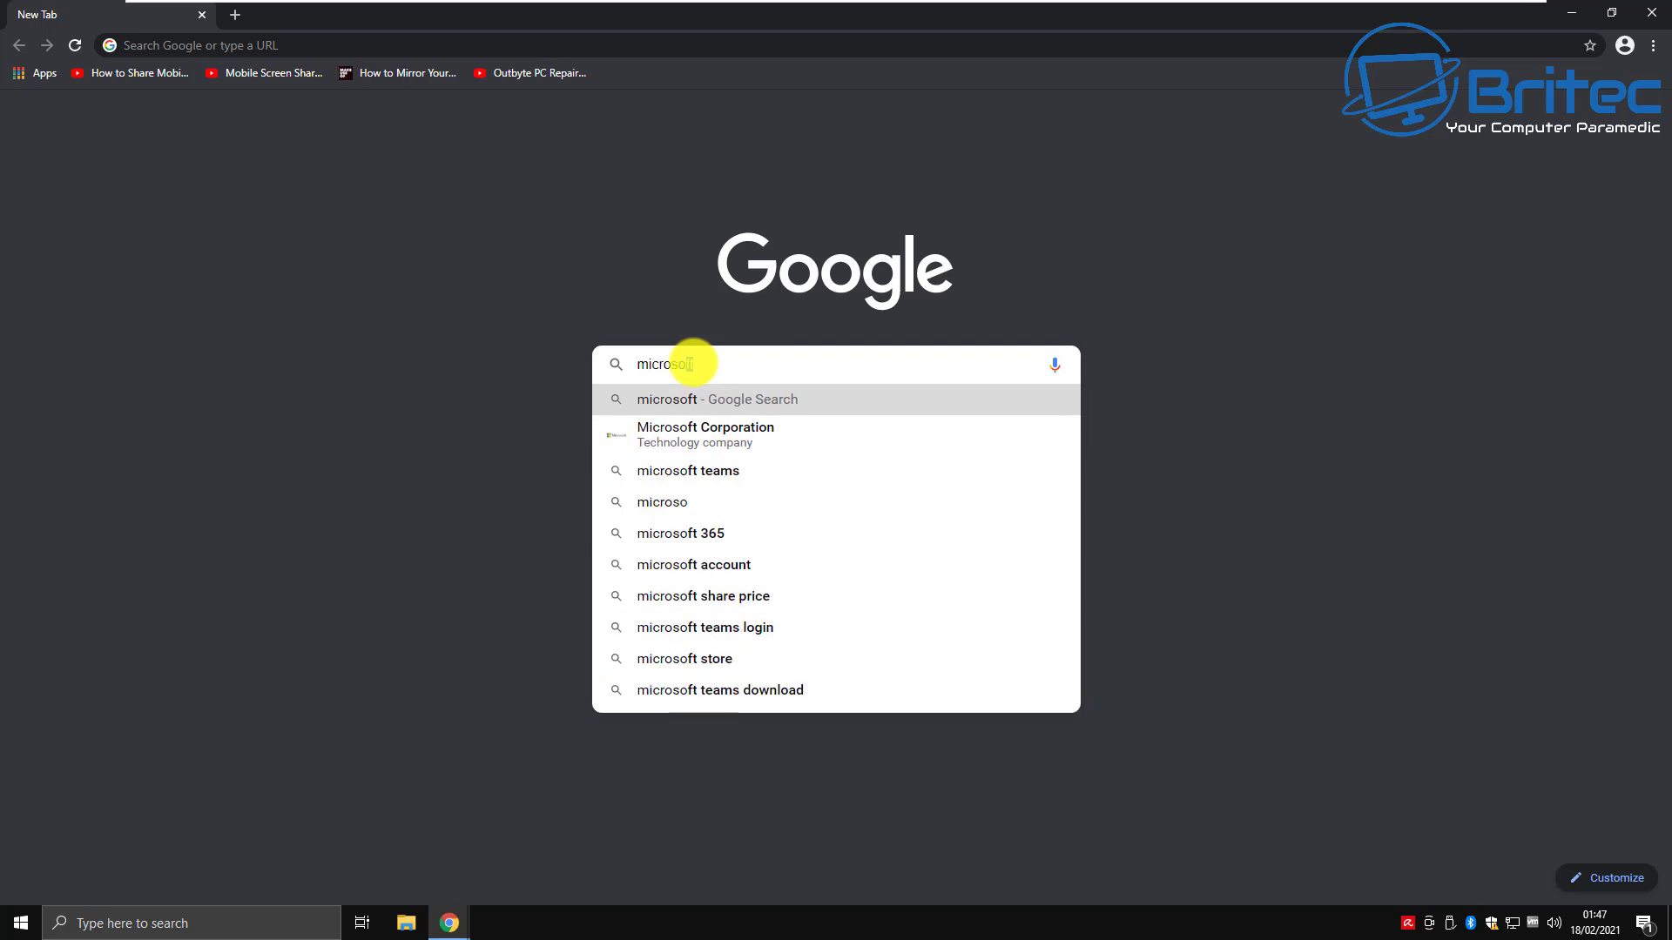
text( edge)
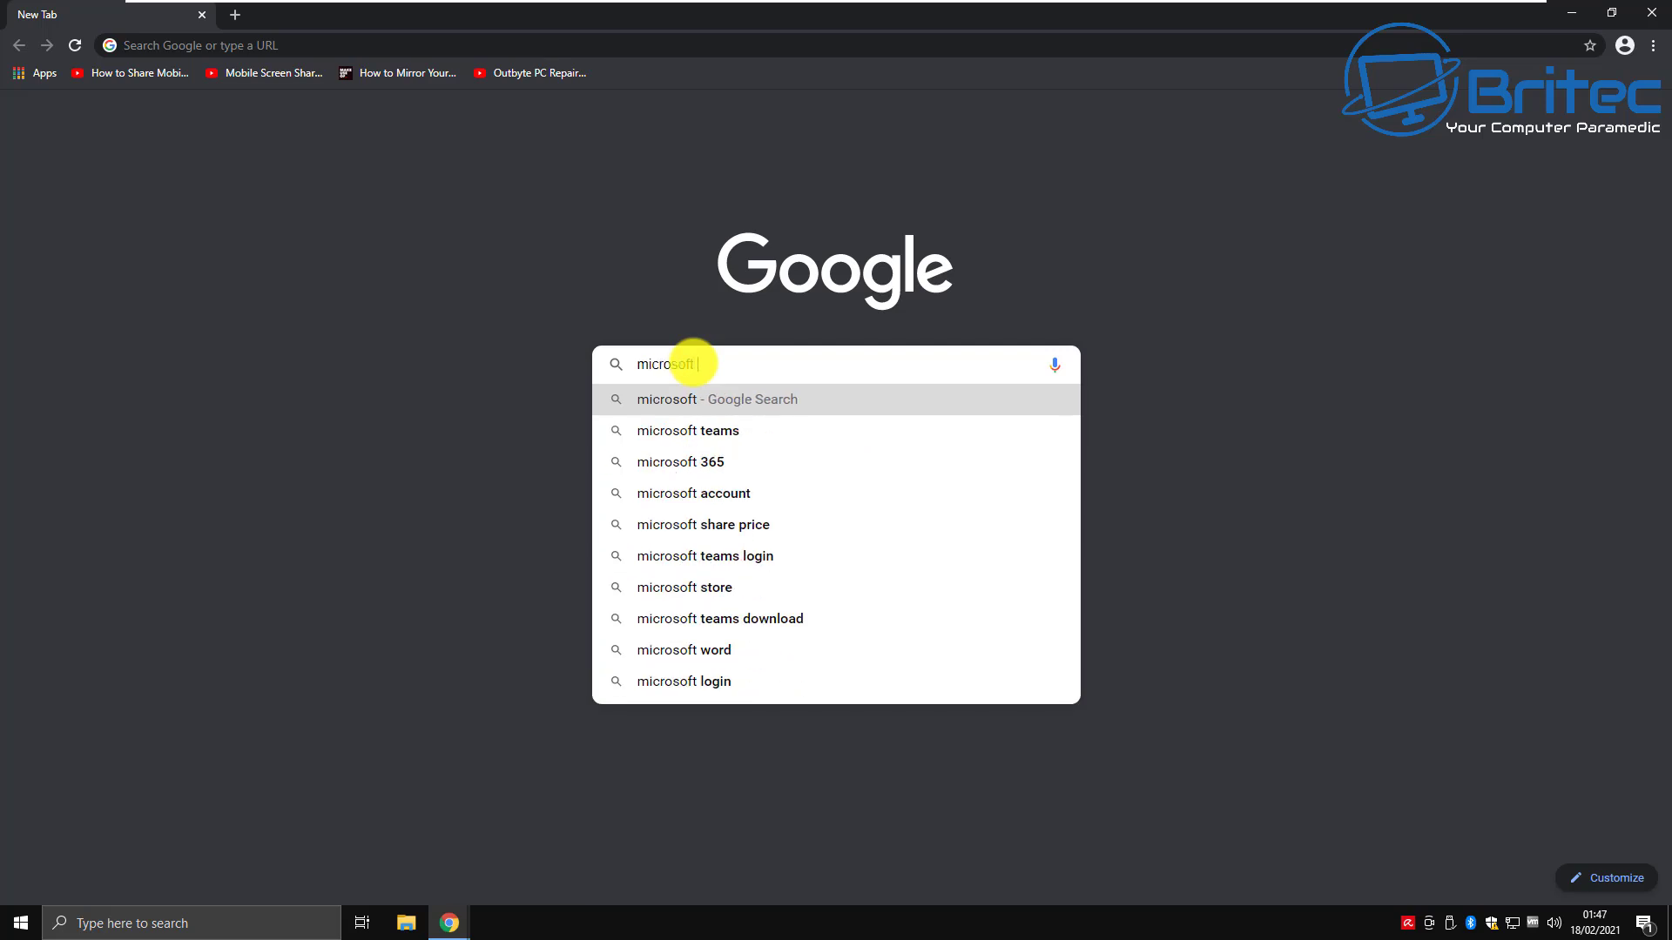
key(Return)
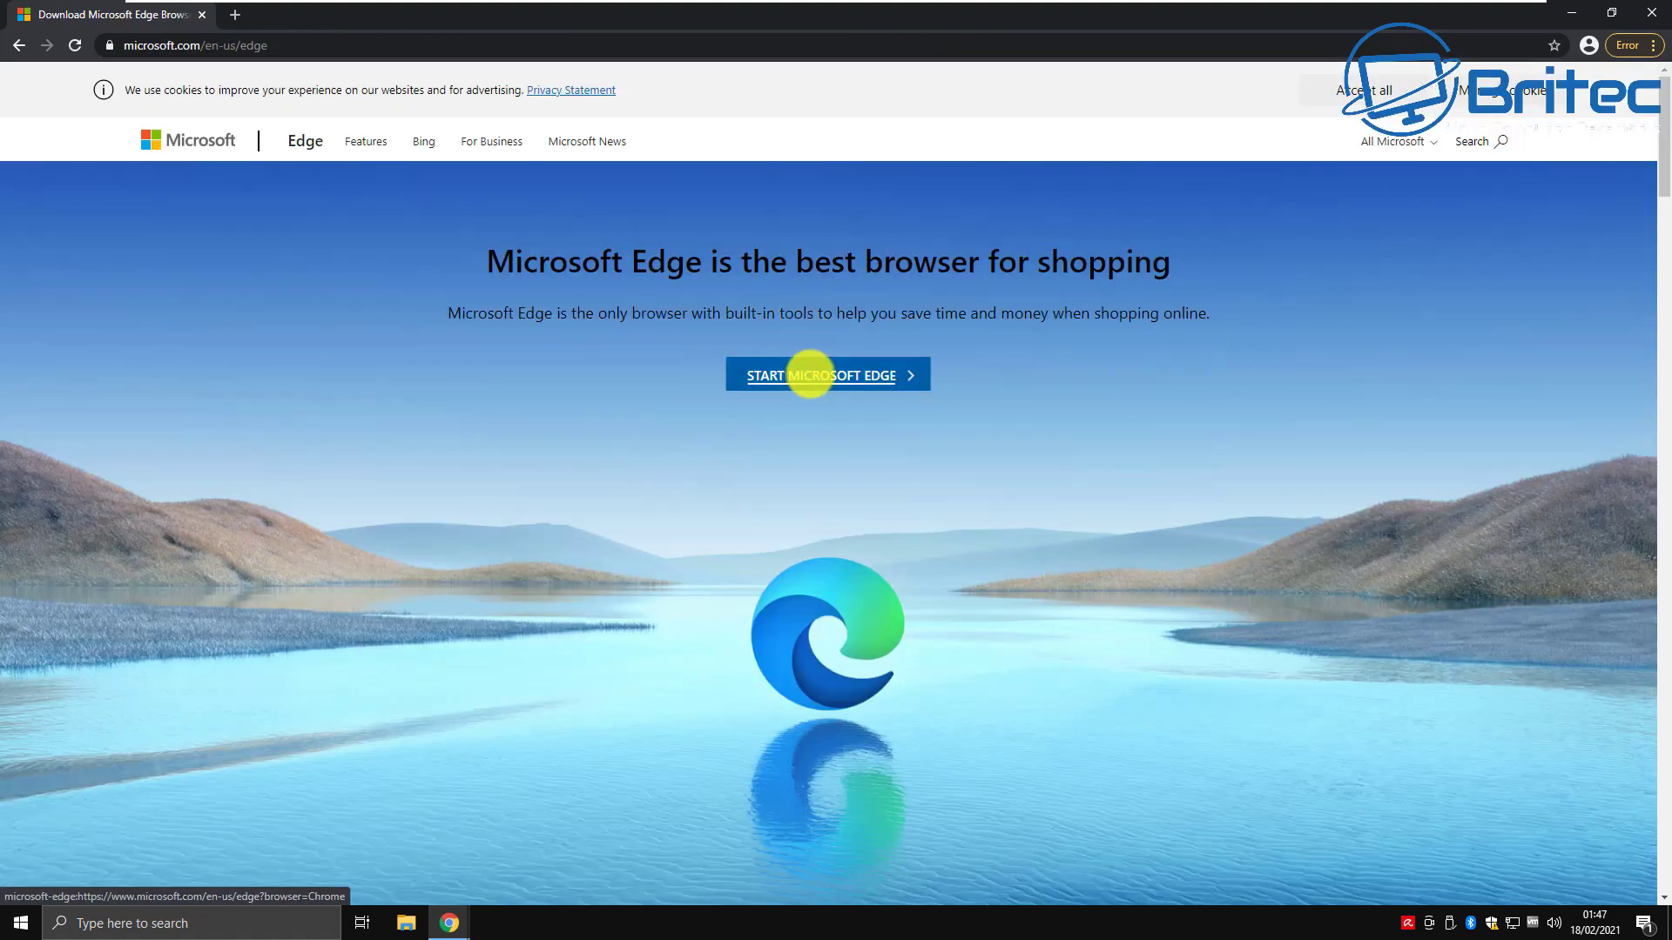
Start Microsoft Edge from the microsoft.com Edge page, allow Chrome to open it, and close the Edge window
click(809, 375)
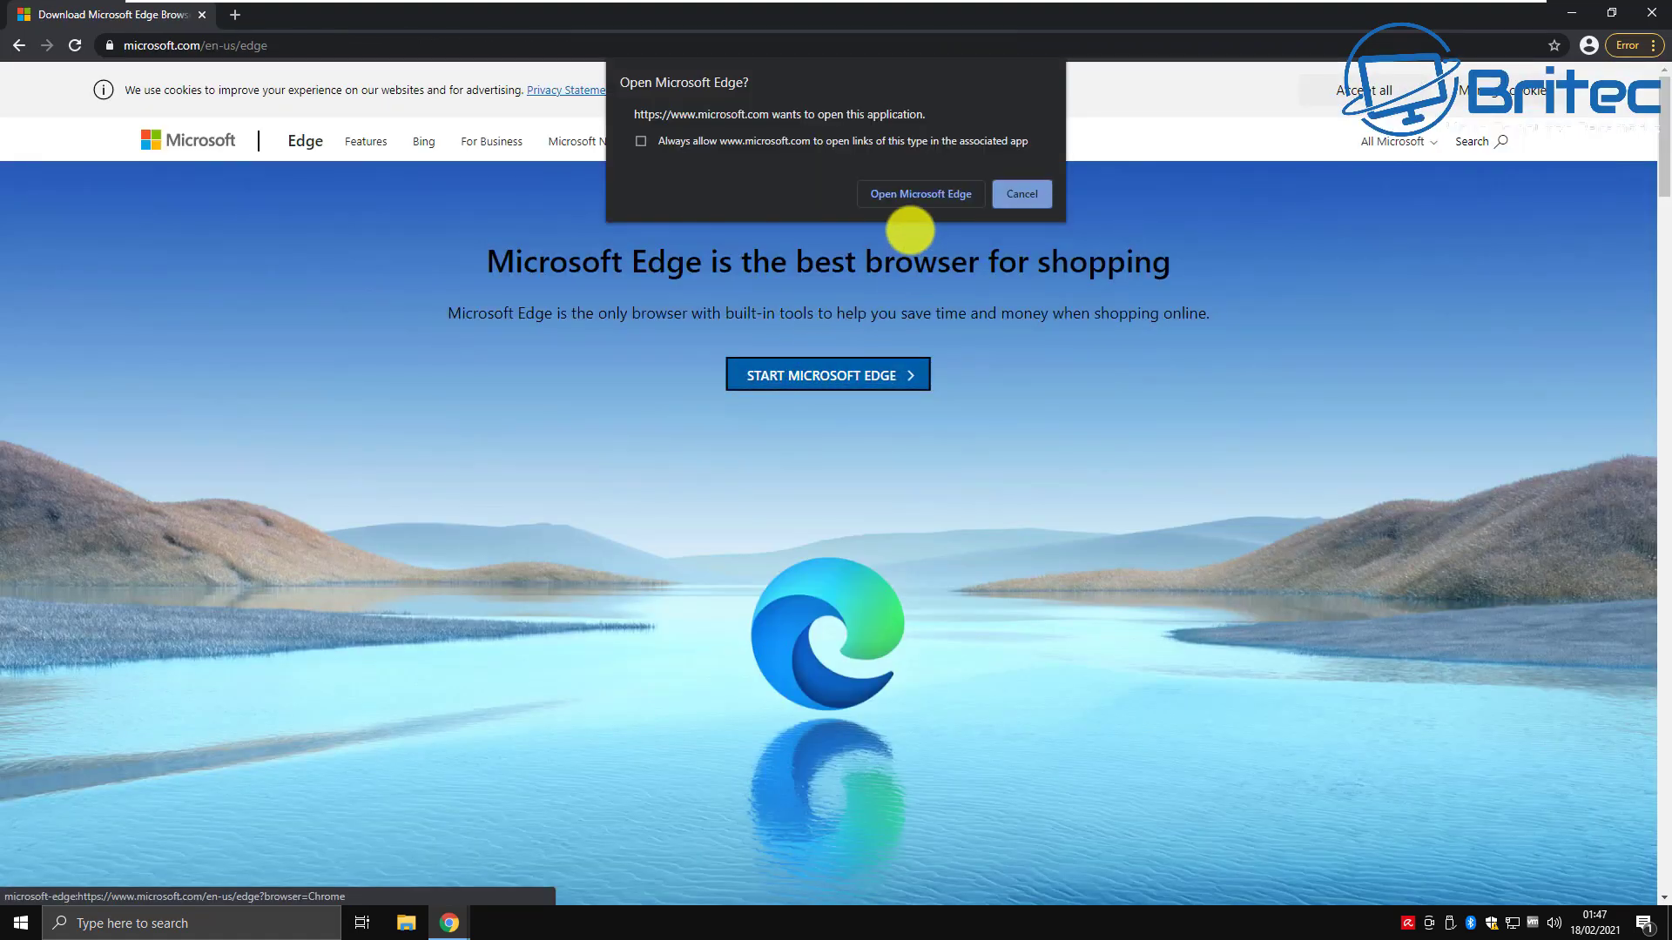
click(901, 195)
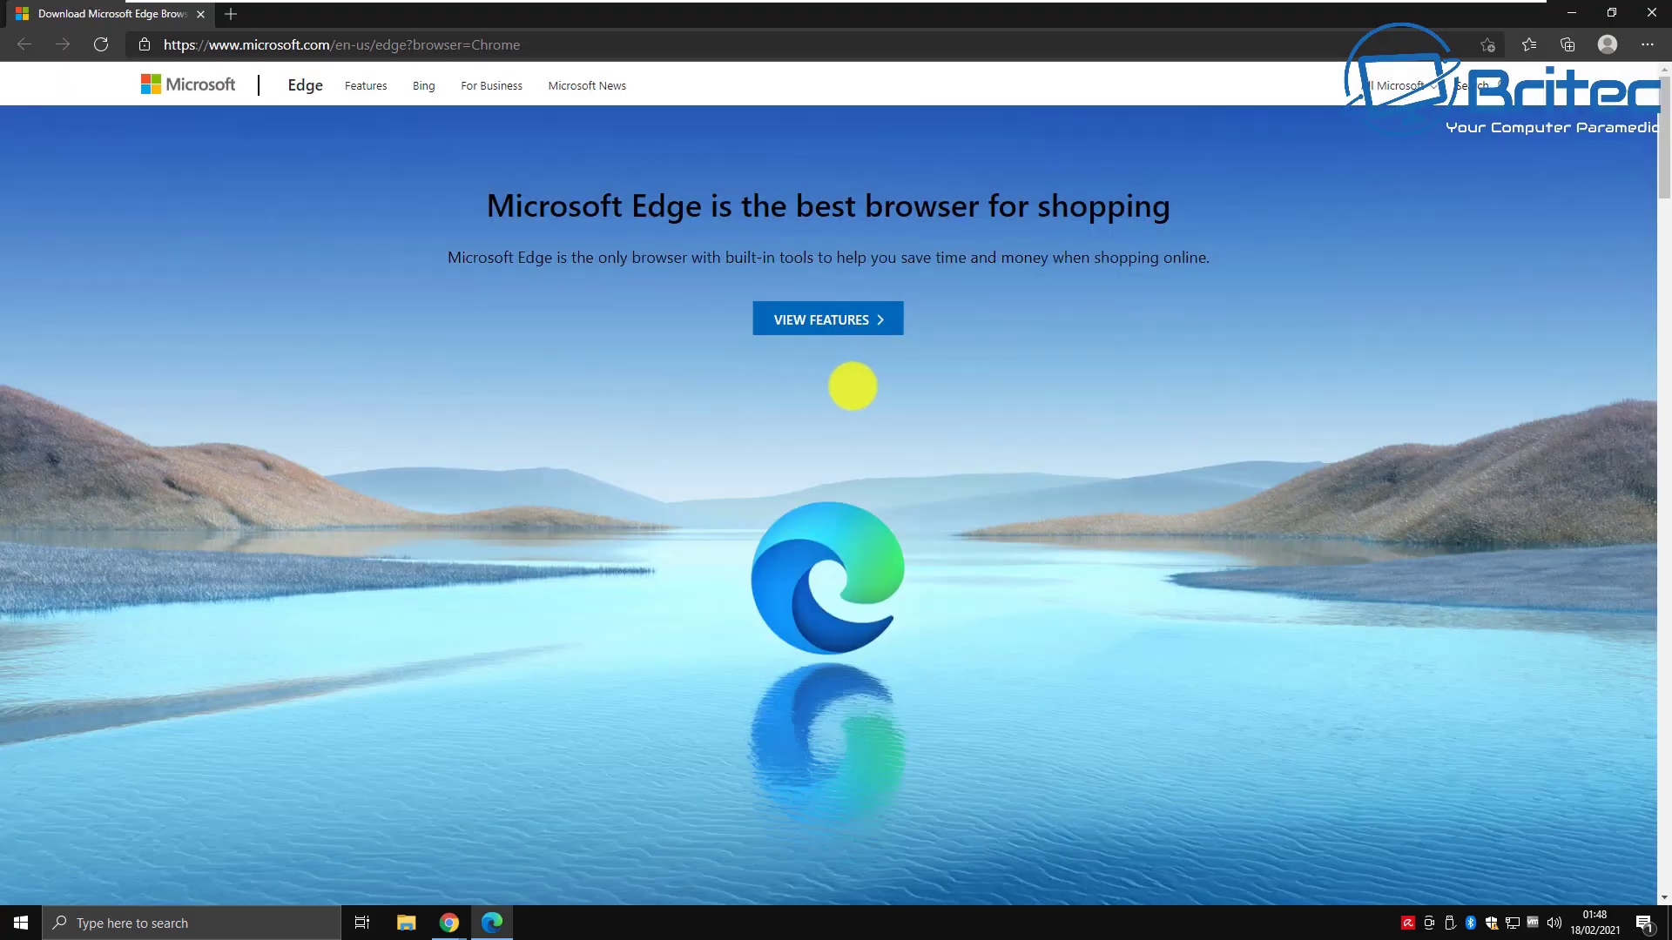
key(alt+F4)
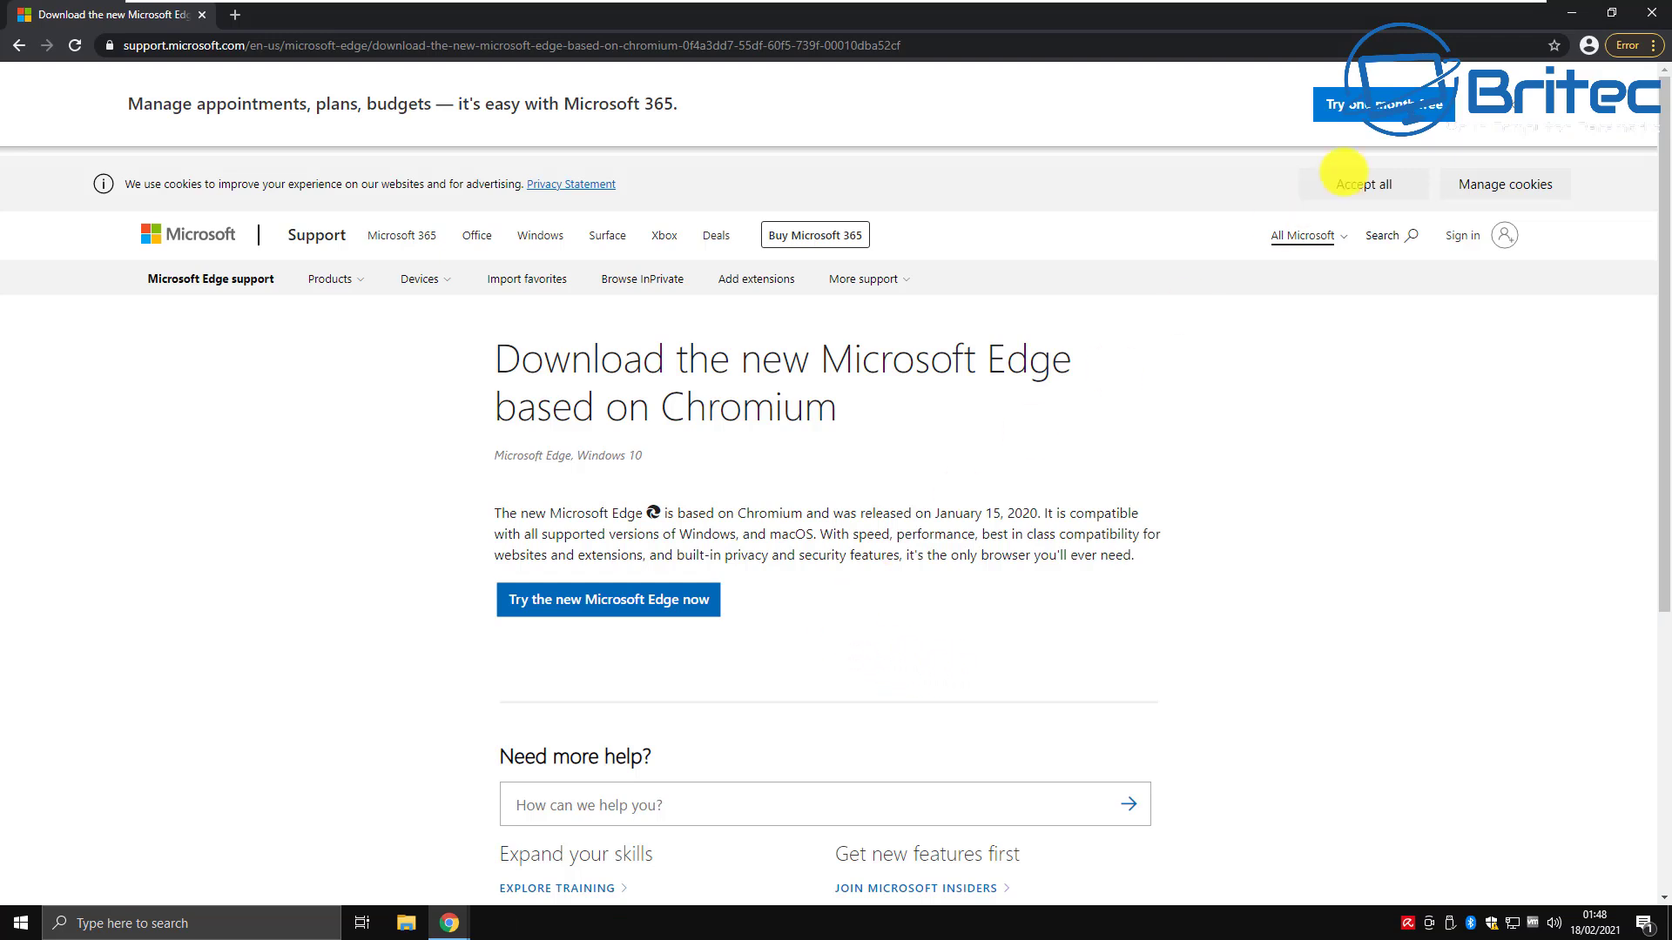
Try the new Microsoft Edge from the Microsoft support download page, always allowing microsoftedgewelcome.microsoft.com links to open in Edge
scroll(1513, 102, down, 1)
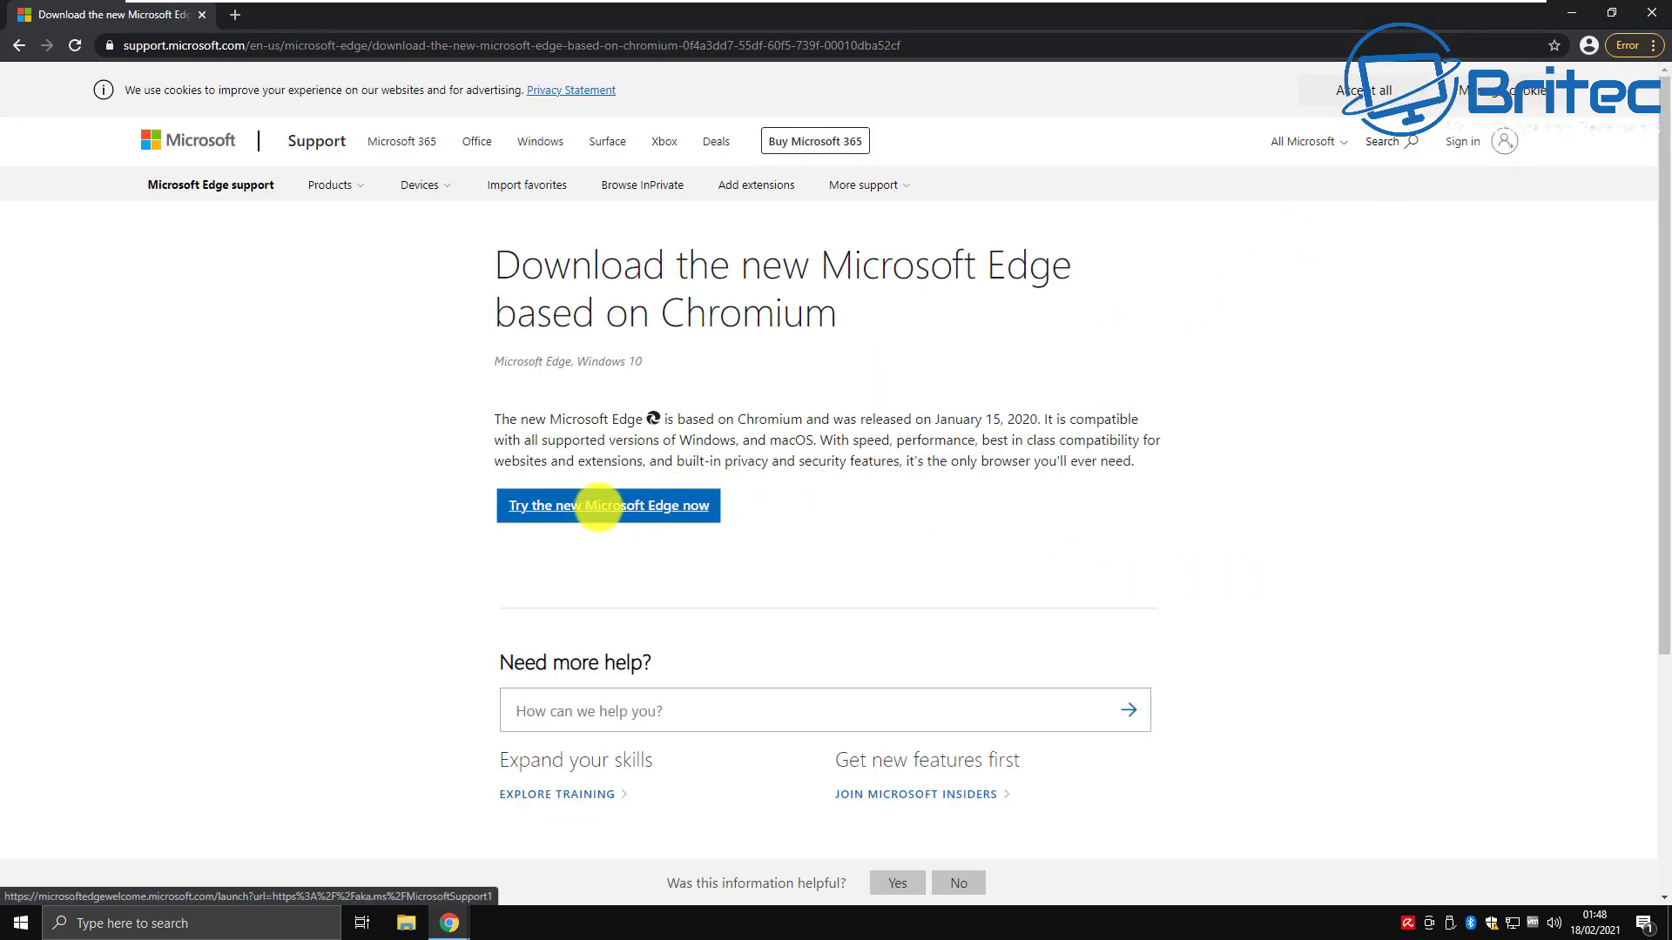
click(599, 507)
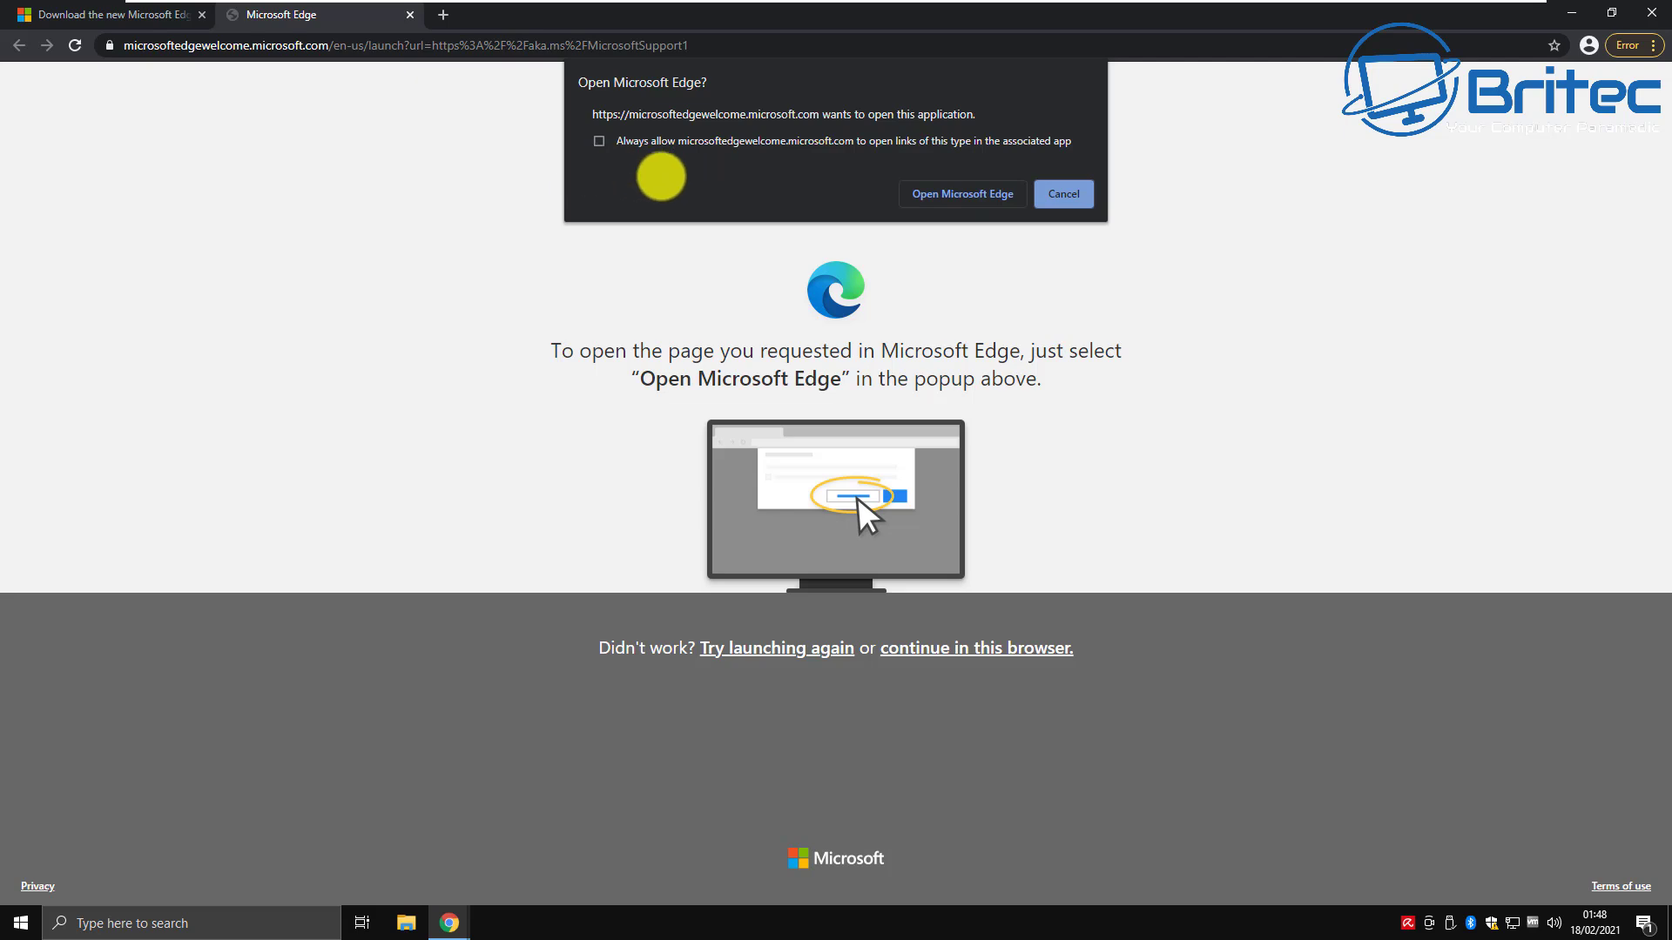
click(599, 140)
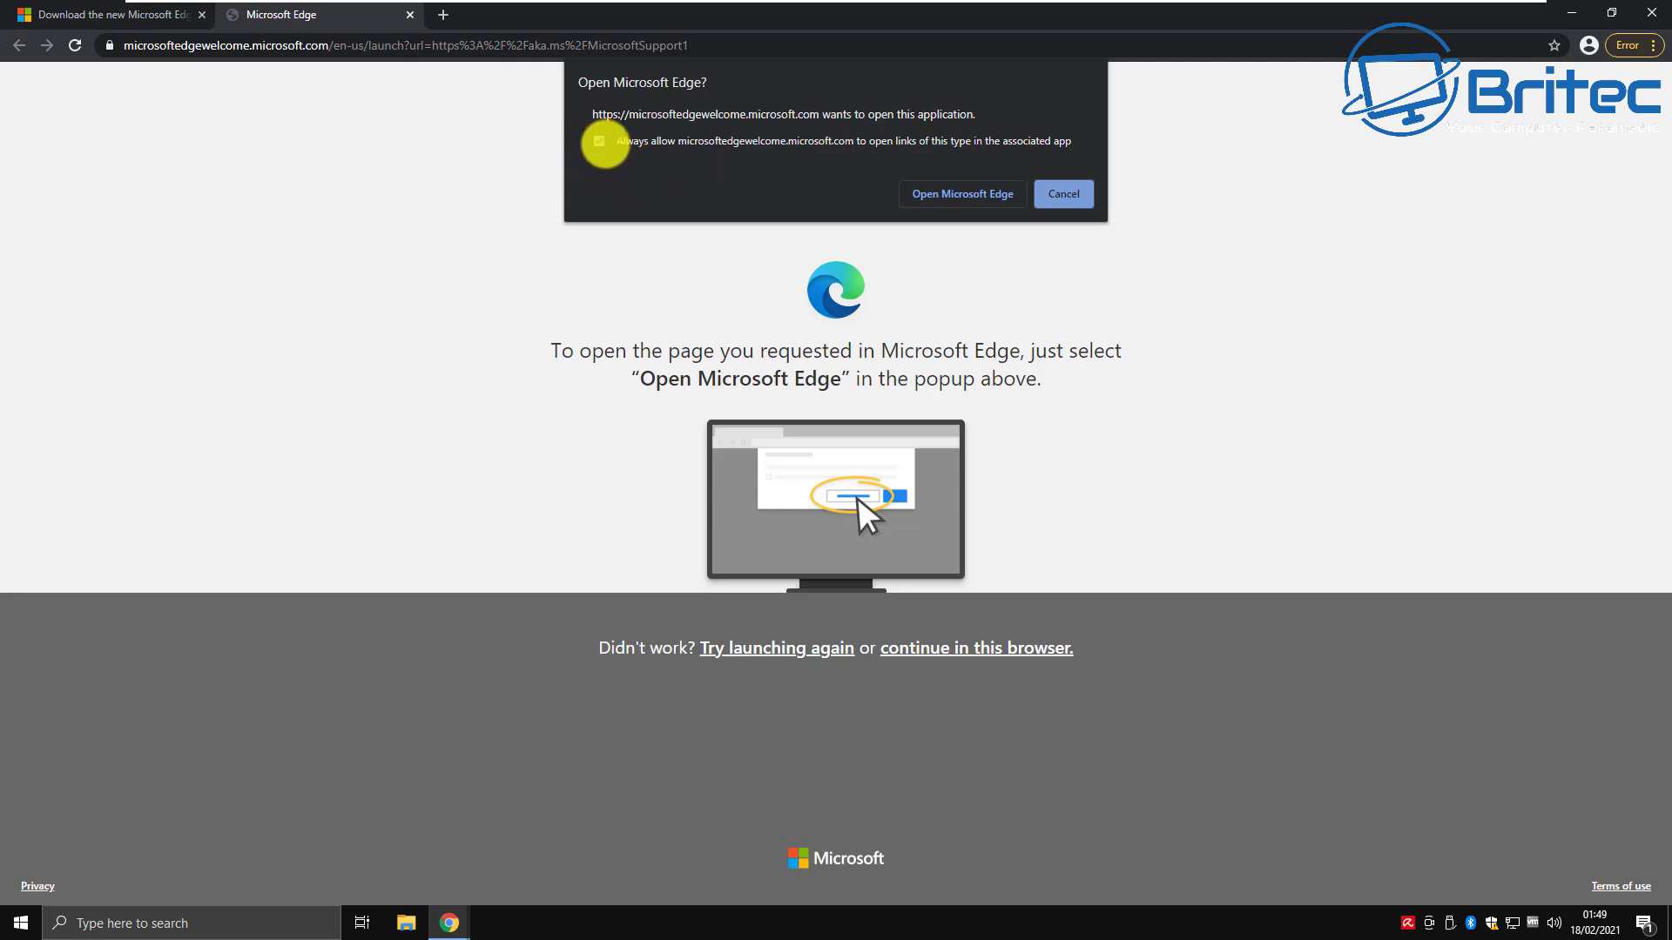
click(969, 194)
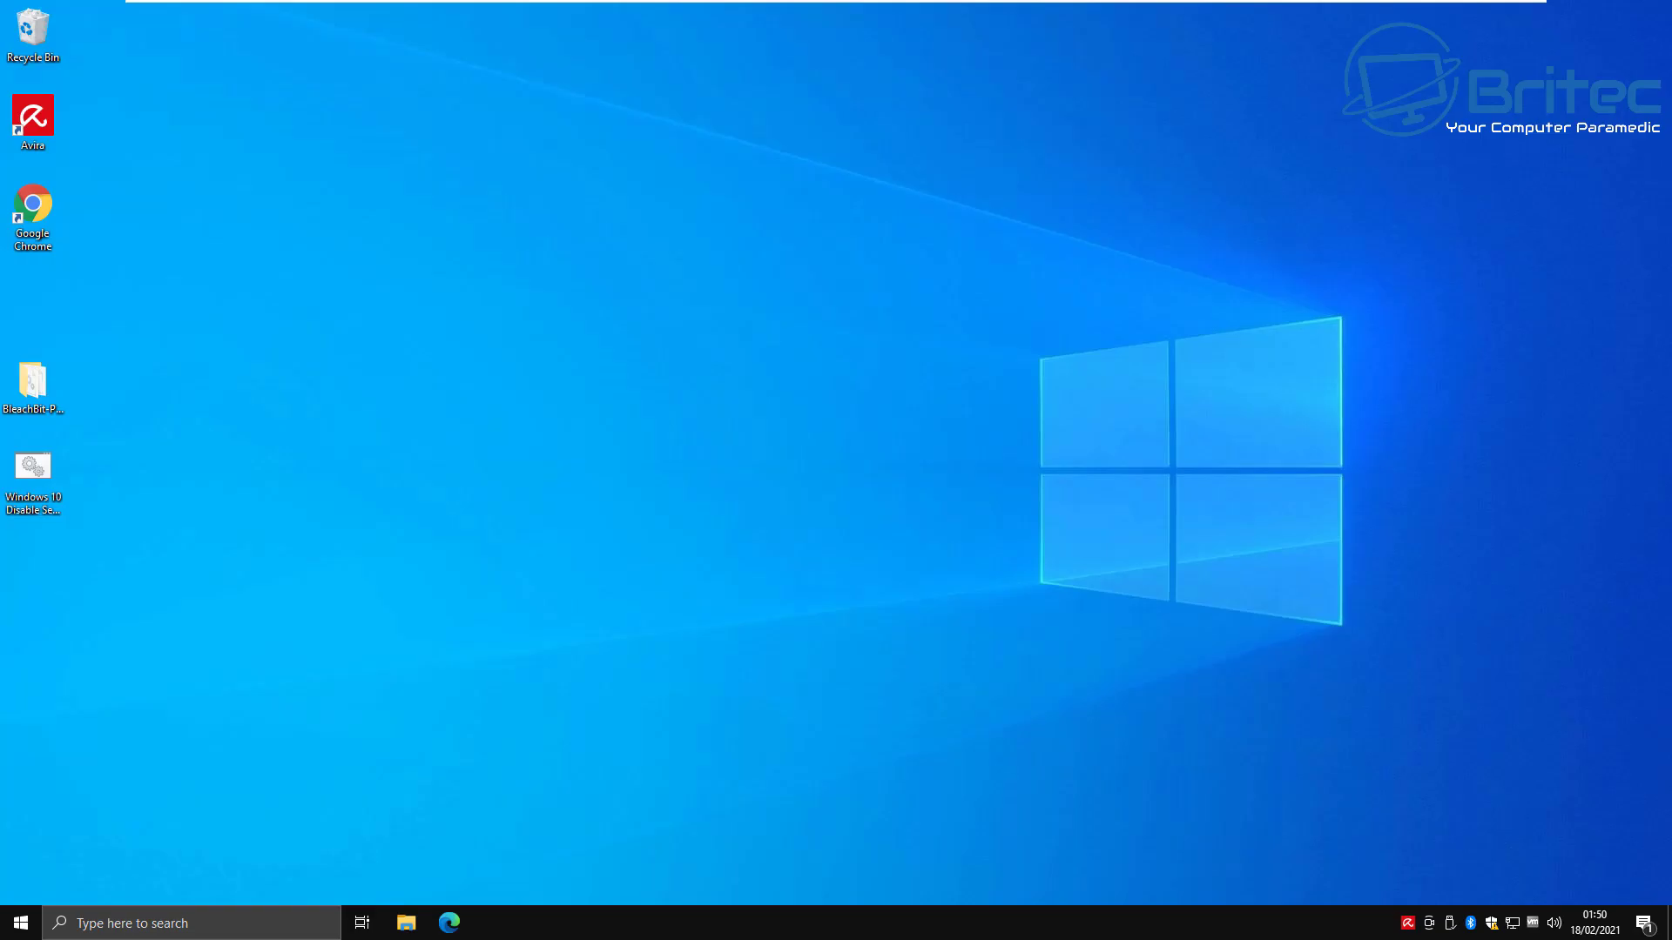